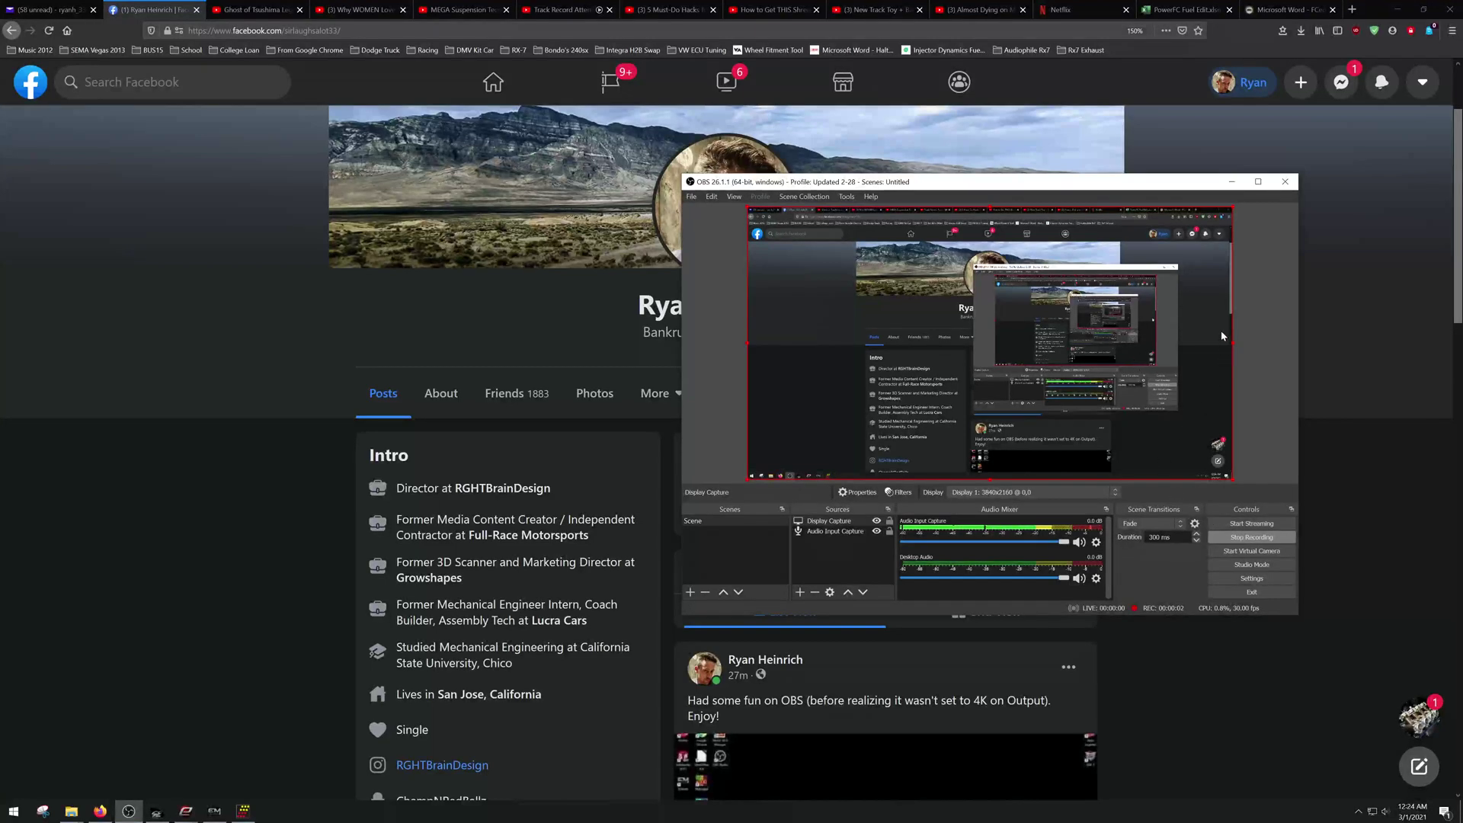
# Minimize the OBS recorder and Firefox to reveal the desktop's tuning-software shortcuts.
pyautogui.click(1222, 181)
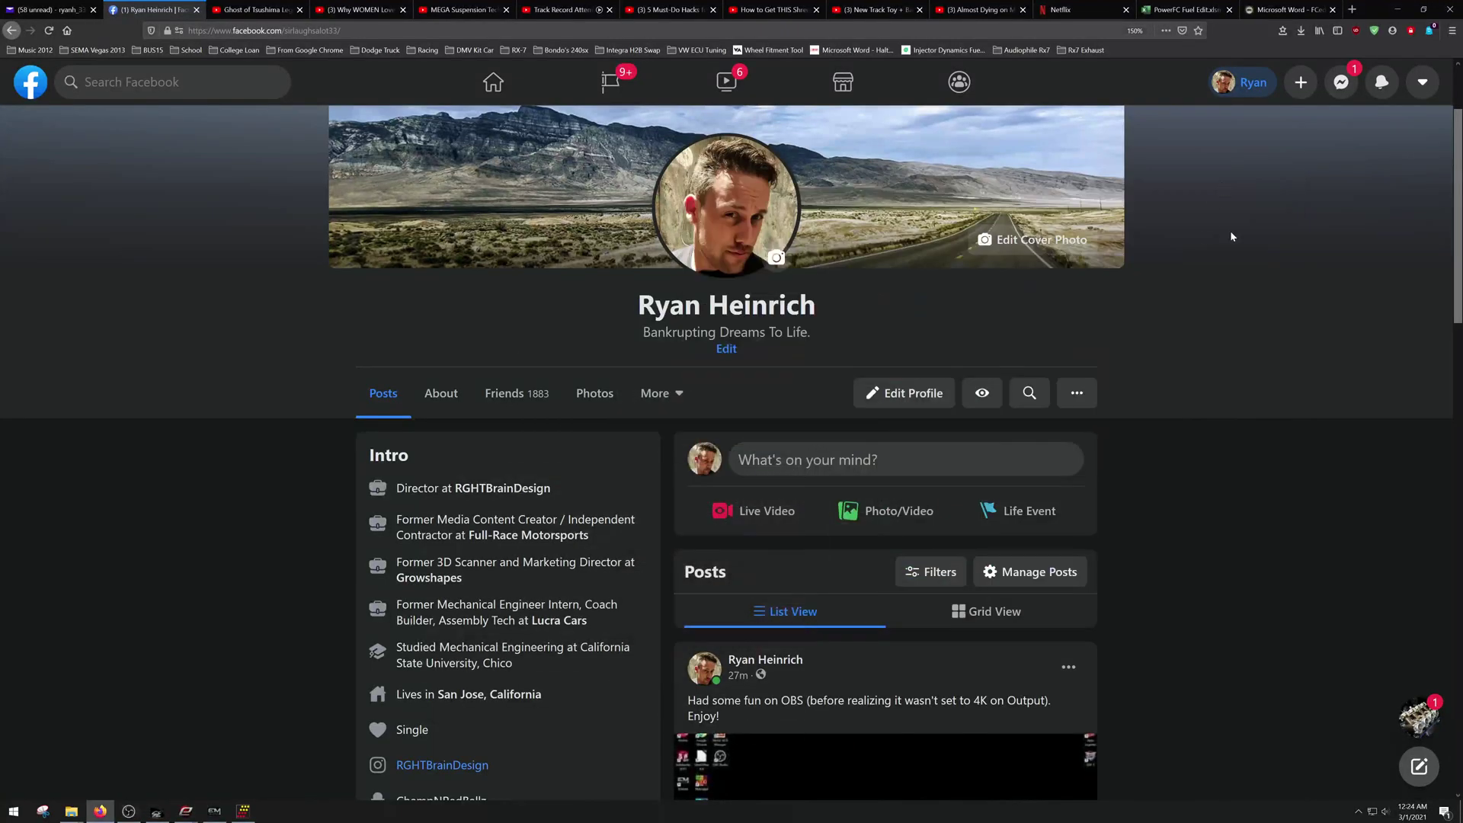
pyautogui.click(1397, 9)
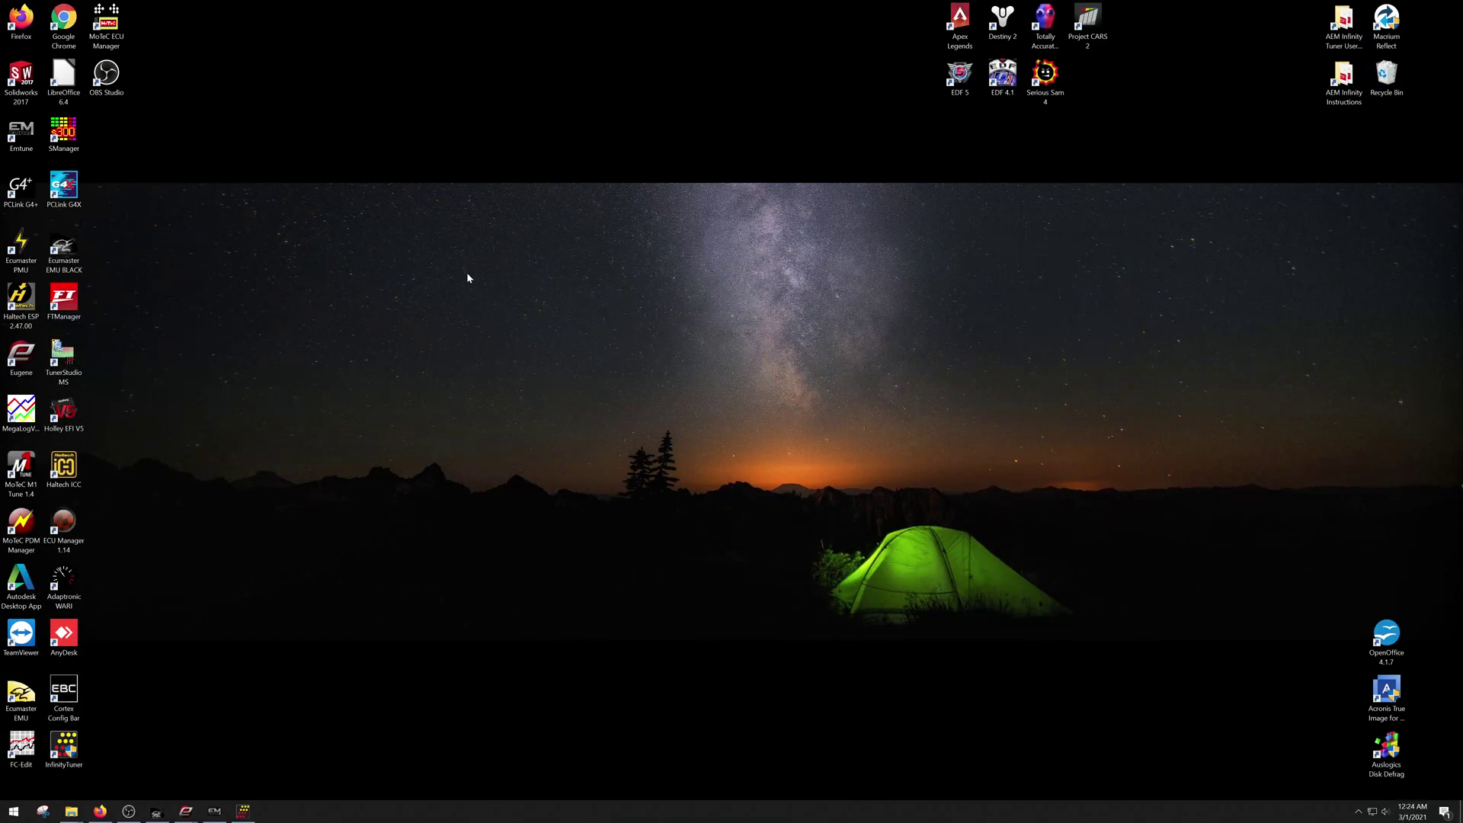
# Restore and maximize the first Eugene window, then rotate the Fuel map 1 (MAP) surface to a top view.
pyautogui.moveTo(186, 810)
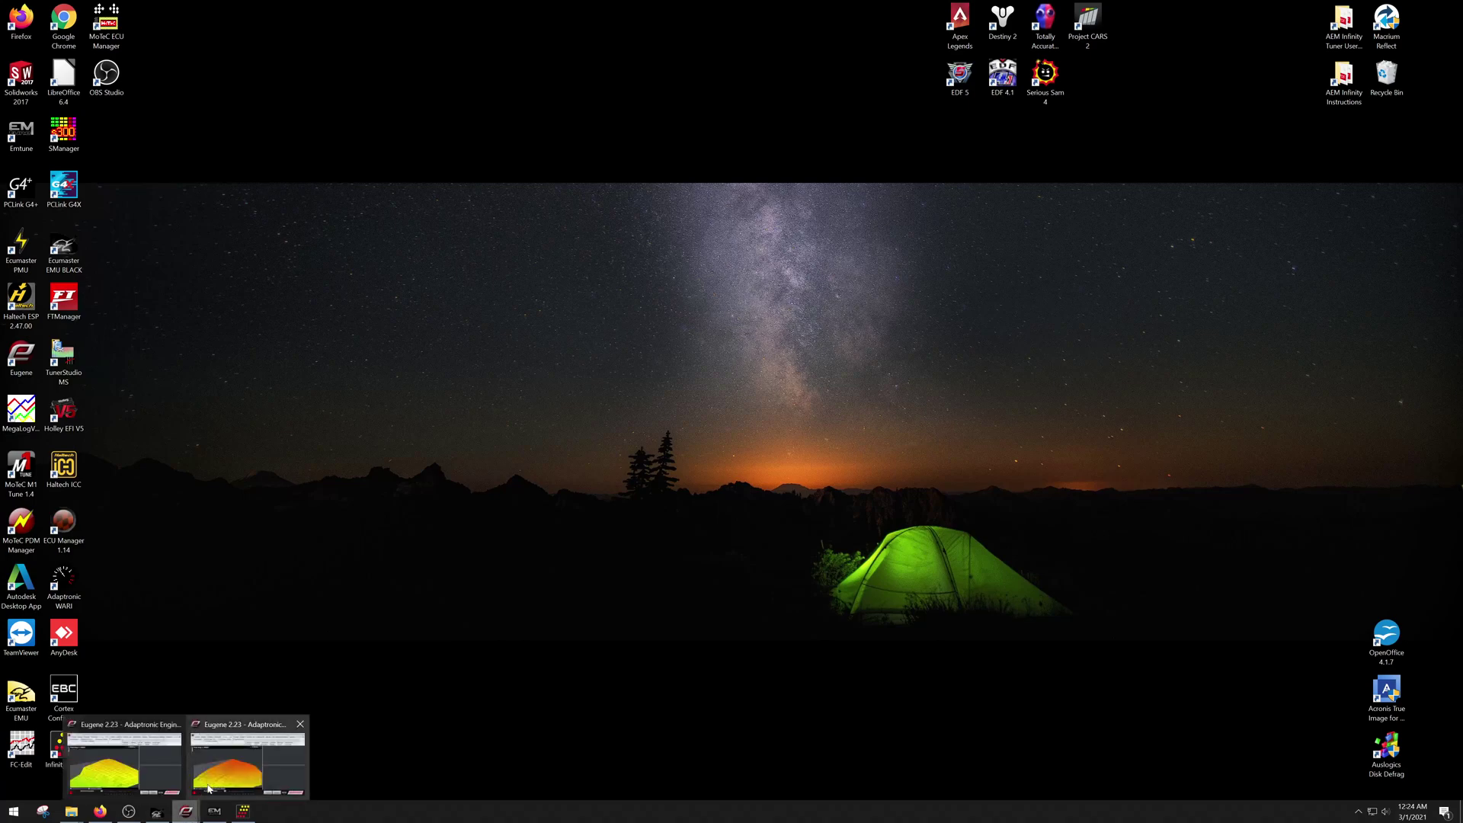
pyautogui.click(153, 763)
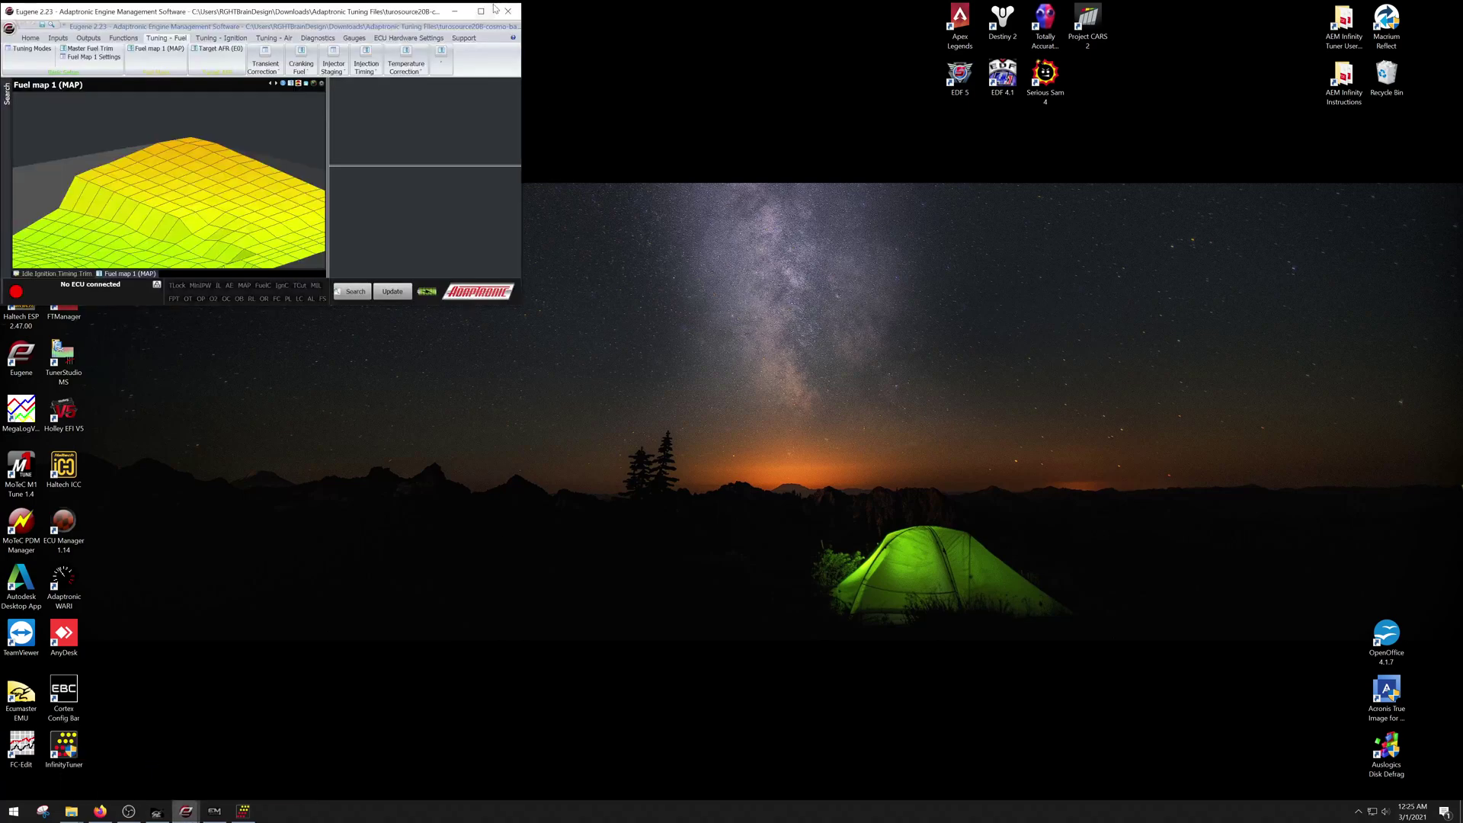
pyautogui.click(482, 10)
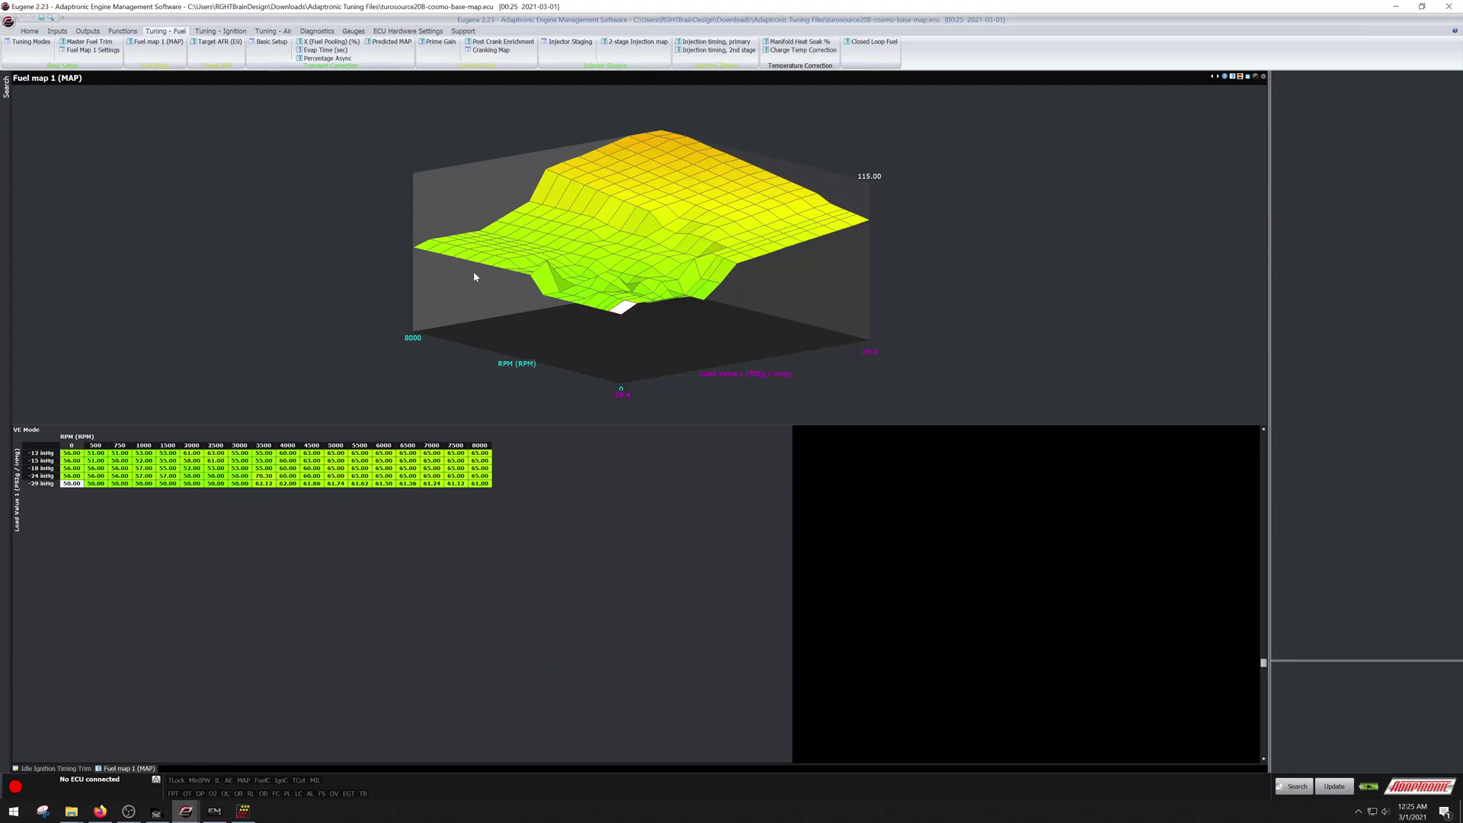
pyautogui.moveTo(473, 277); pyautogui.dragTo(376, 474)
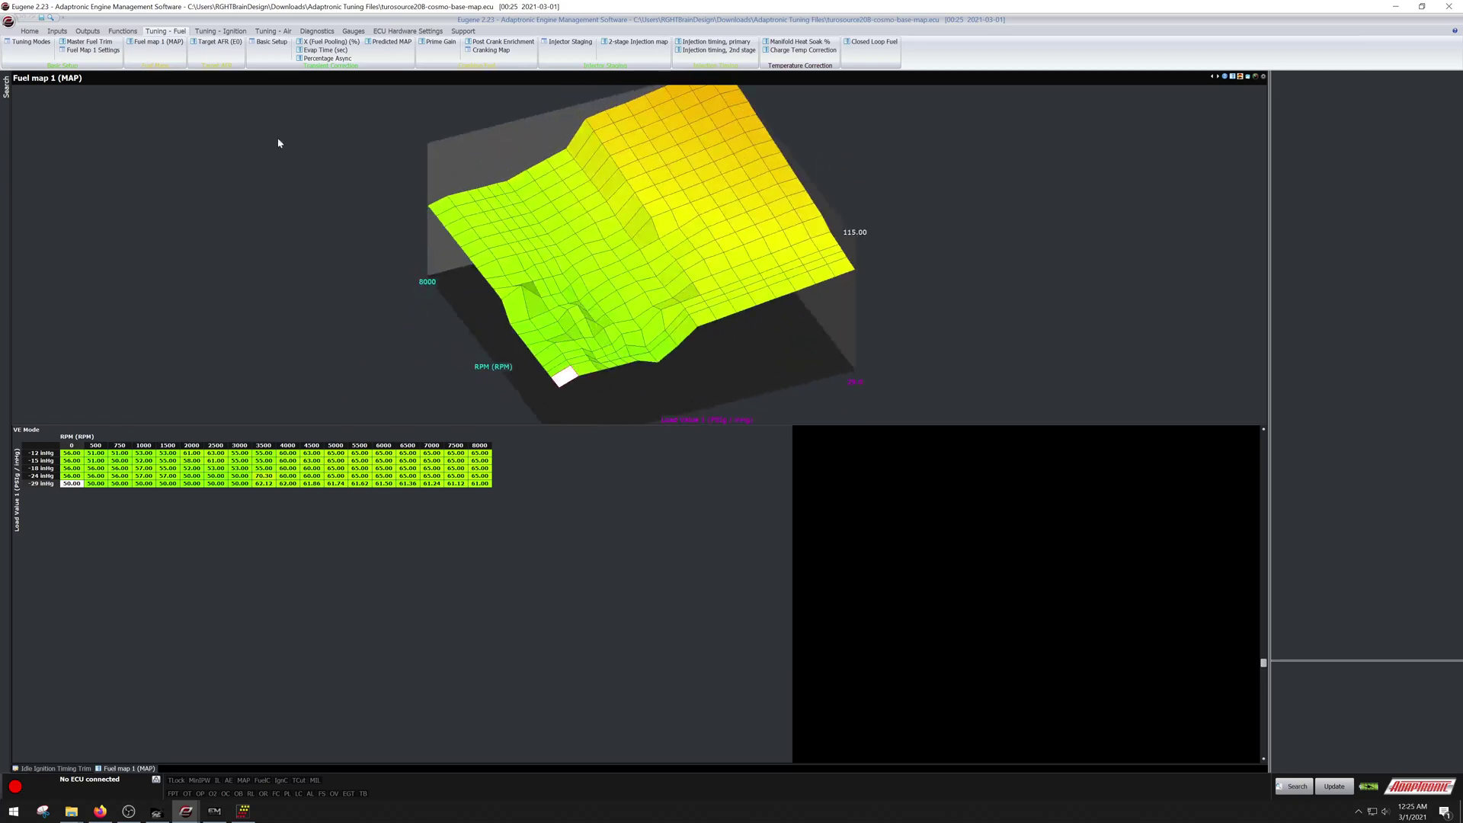
# Review Target AFR (E0) cells at 2000–8000 RPM for 26 and 23 PSIg, then go to fuel Basic Setup.
pyautogui.click(203, 43)
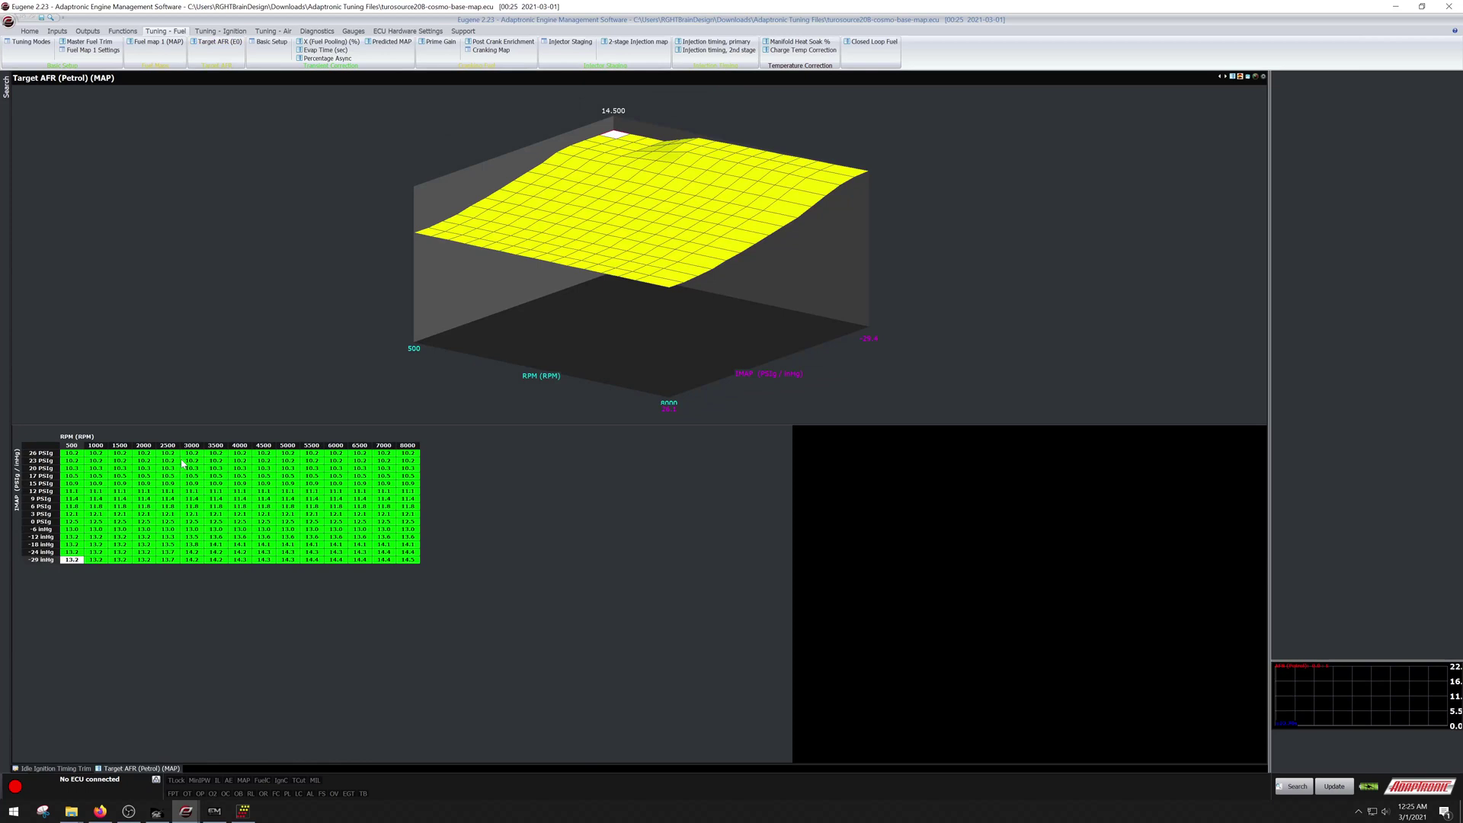
pyautogui.moveTo(143, 460); pyautogui.dragTo(407, 455)
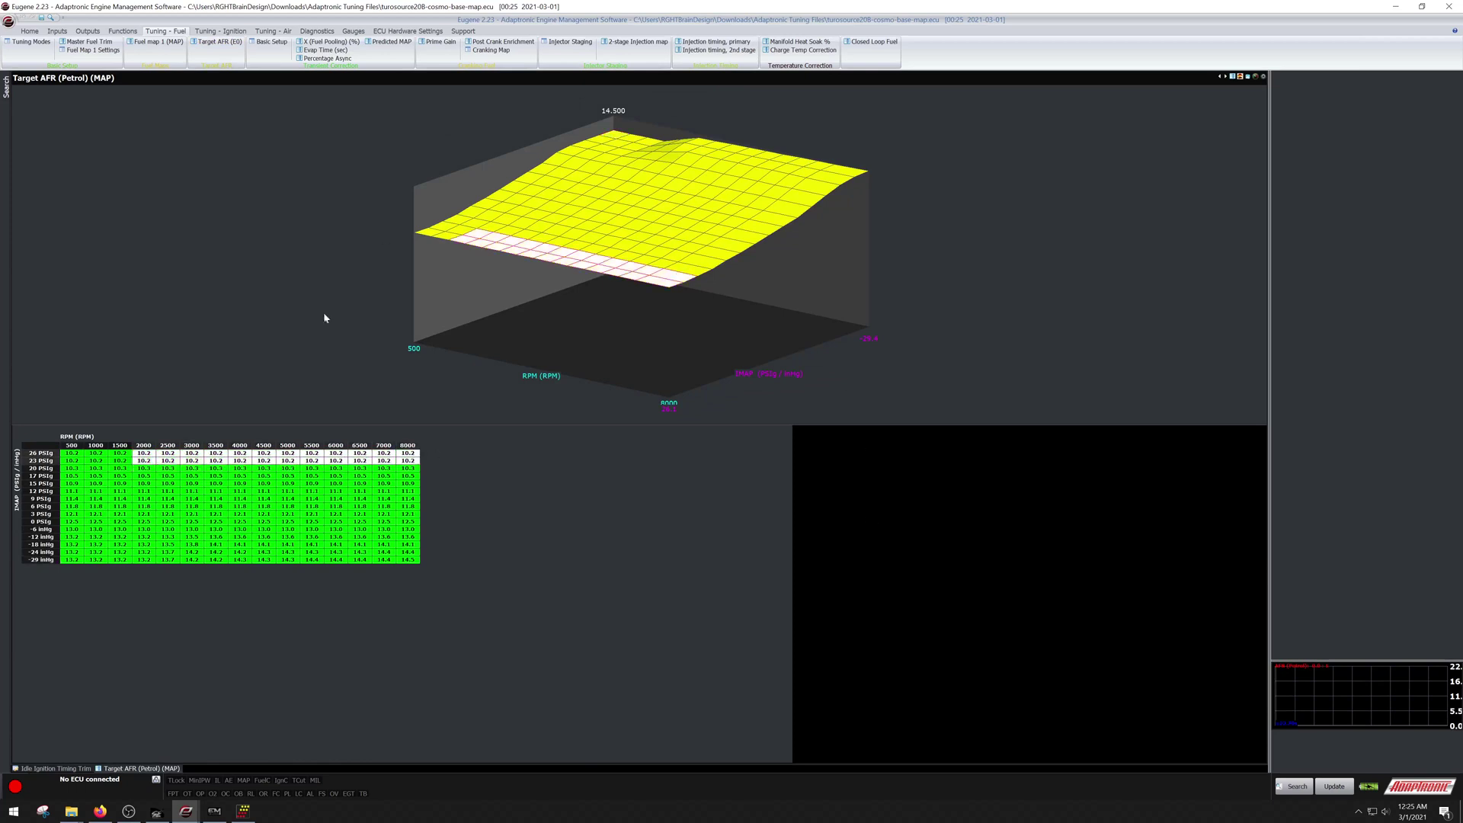
pyautogui.click(267, 46)
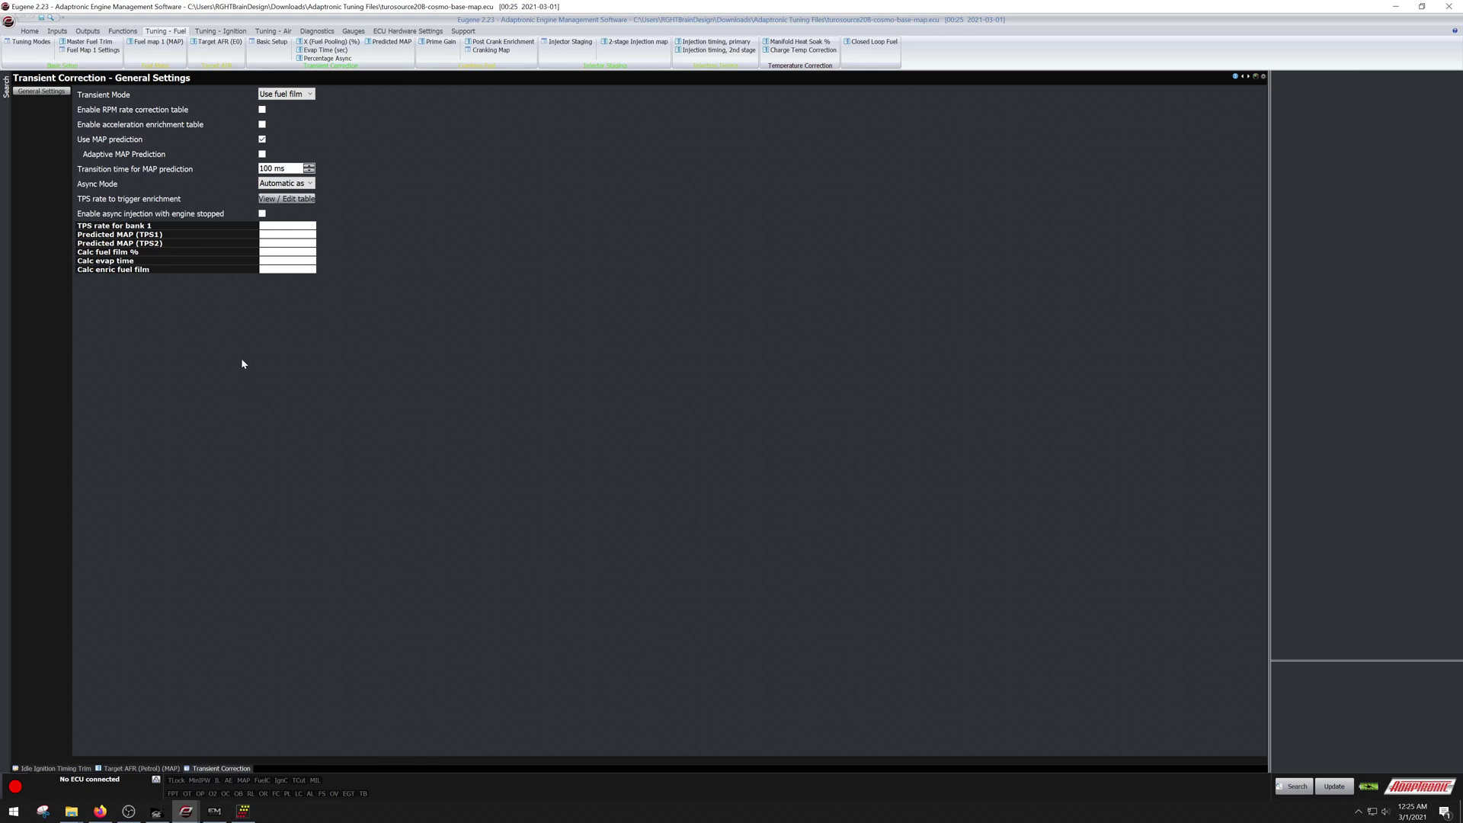
# Open the TPS rate to trigger enrichment table and select the 48.8 sensitivity cell at 15% TPS.
pyautogui.click(279, 199)
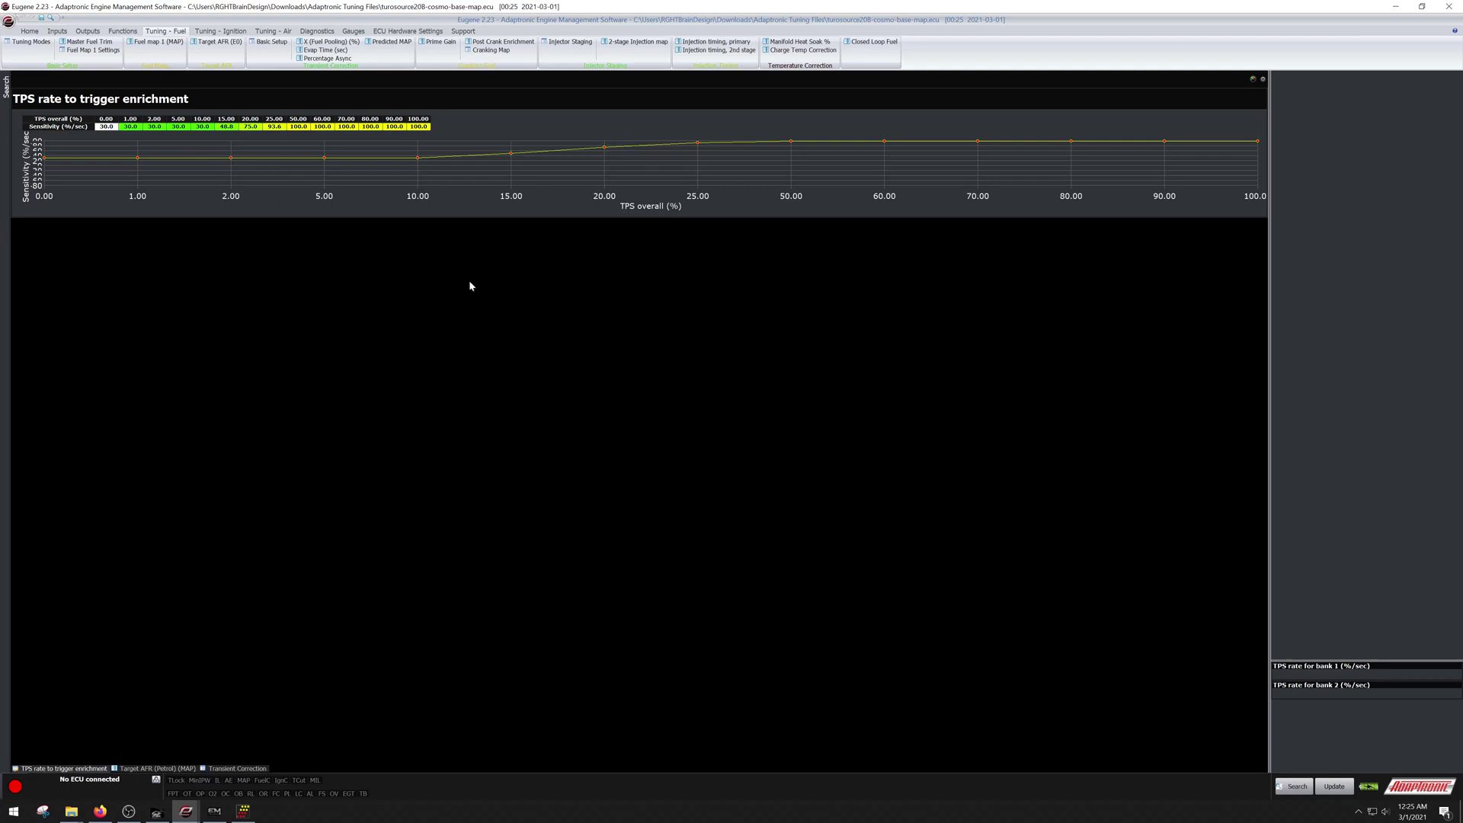
pyautogui.moveTo(123, 150)
pyautogui.click(219, 128)
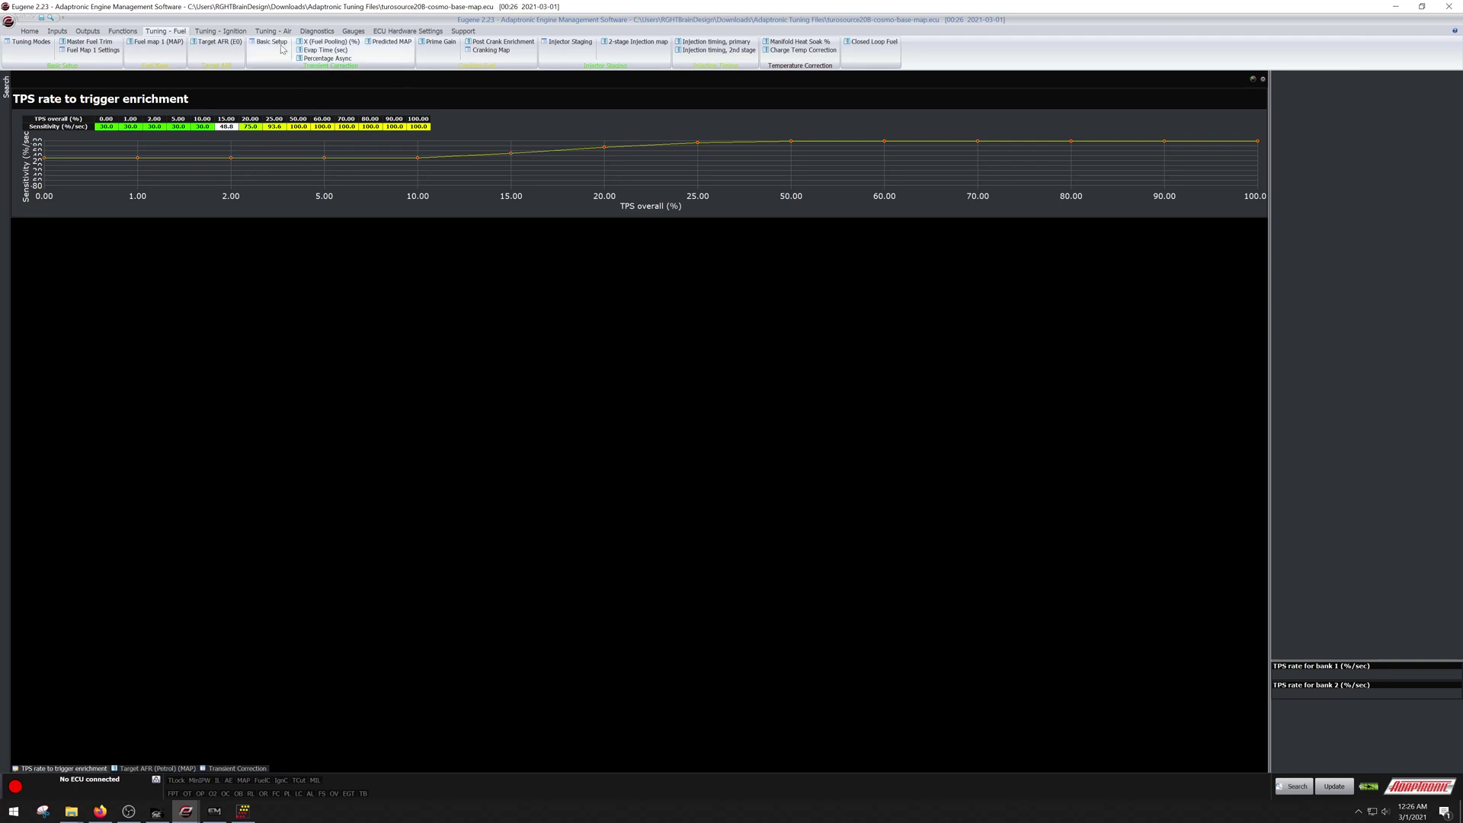
# Show the X (Fuel Pooling) % map and select the -29 and -18 inHg row cells from 167 to 302.
pyautogui.click(315, 42)
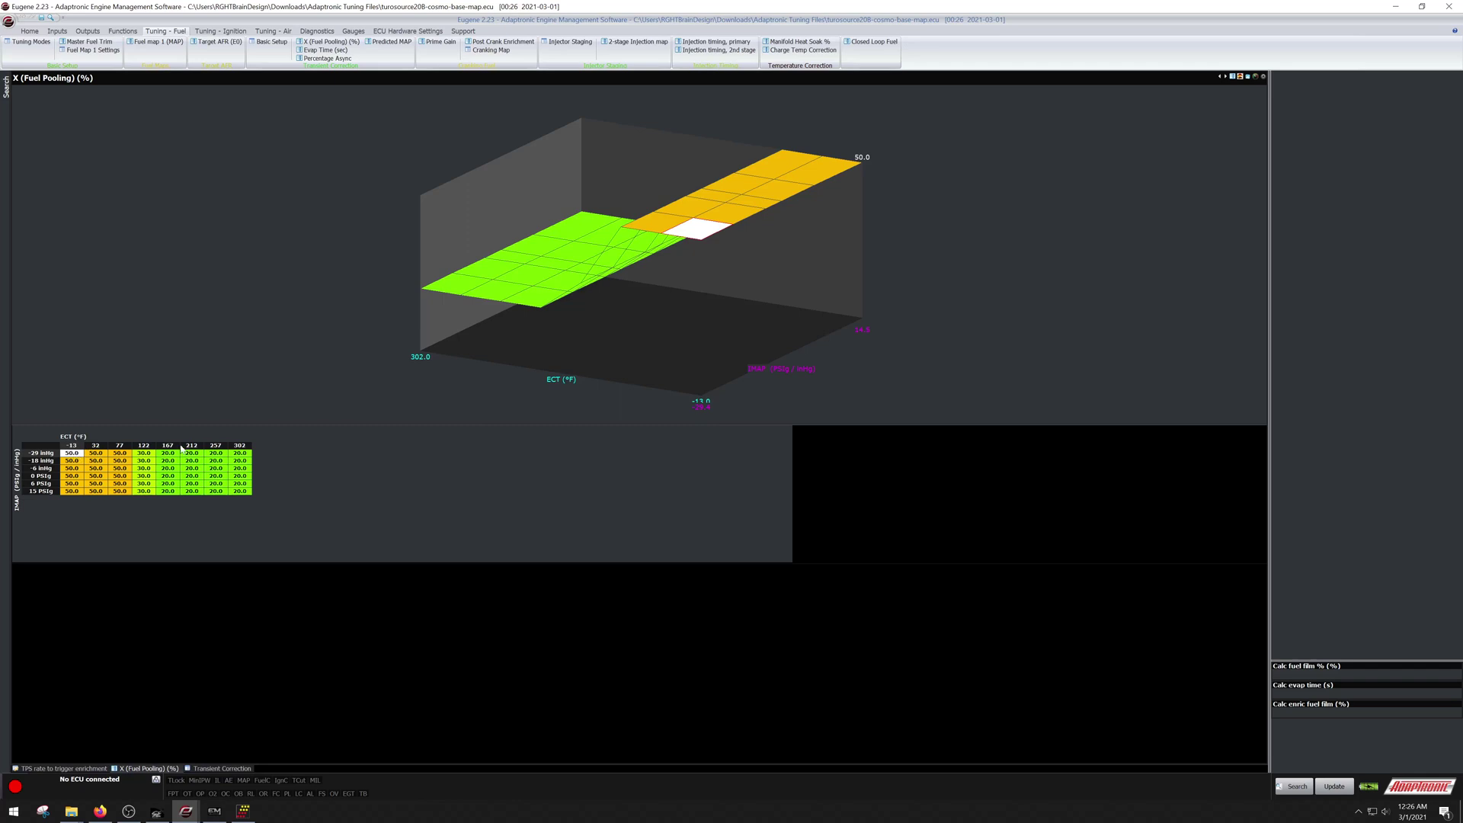
pyautogui.moveTo(180, 454); pyautogui.dragTo(259, 456)
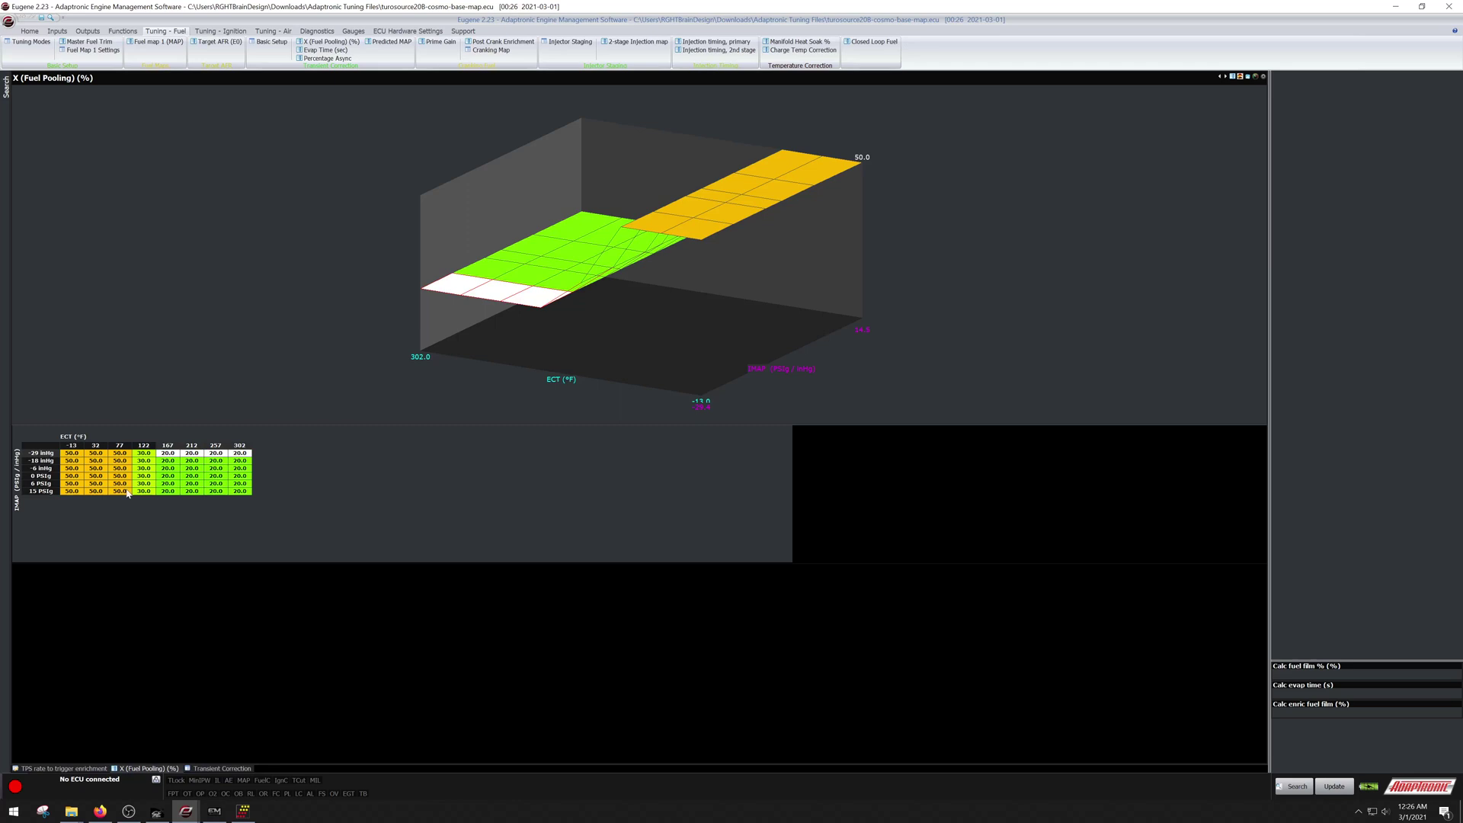
pyautogui.moveTo(167, 457); pyautogui.dragTo(240, 492)
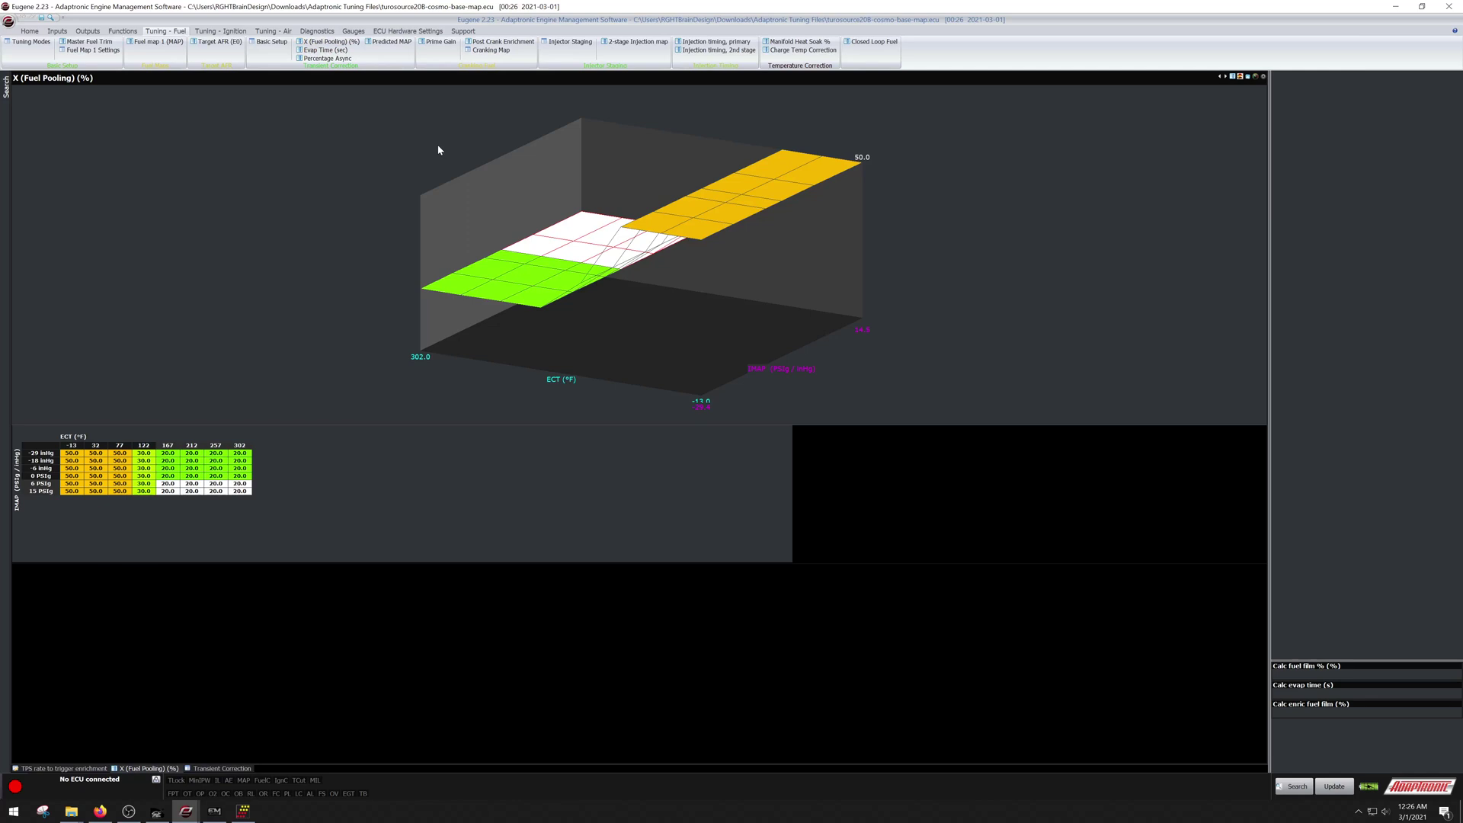
# Open the Evap Time (sec) map and select its vacuum, 23–26 PSIg and 8000 RPM cell regions.
pyautogui.click(323, 51)
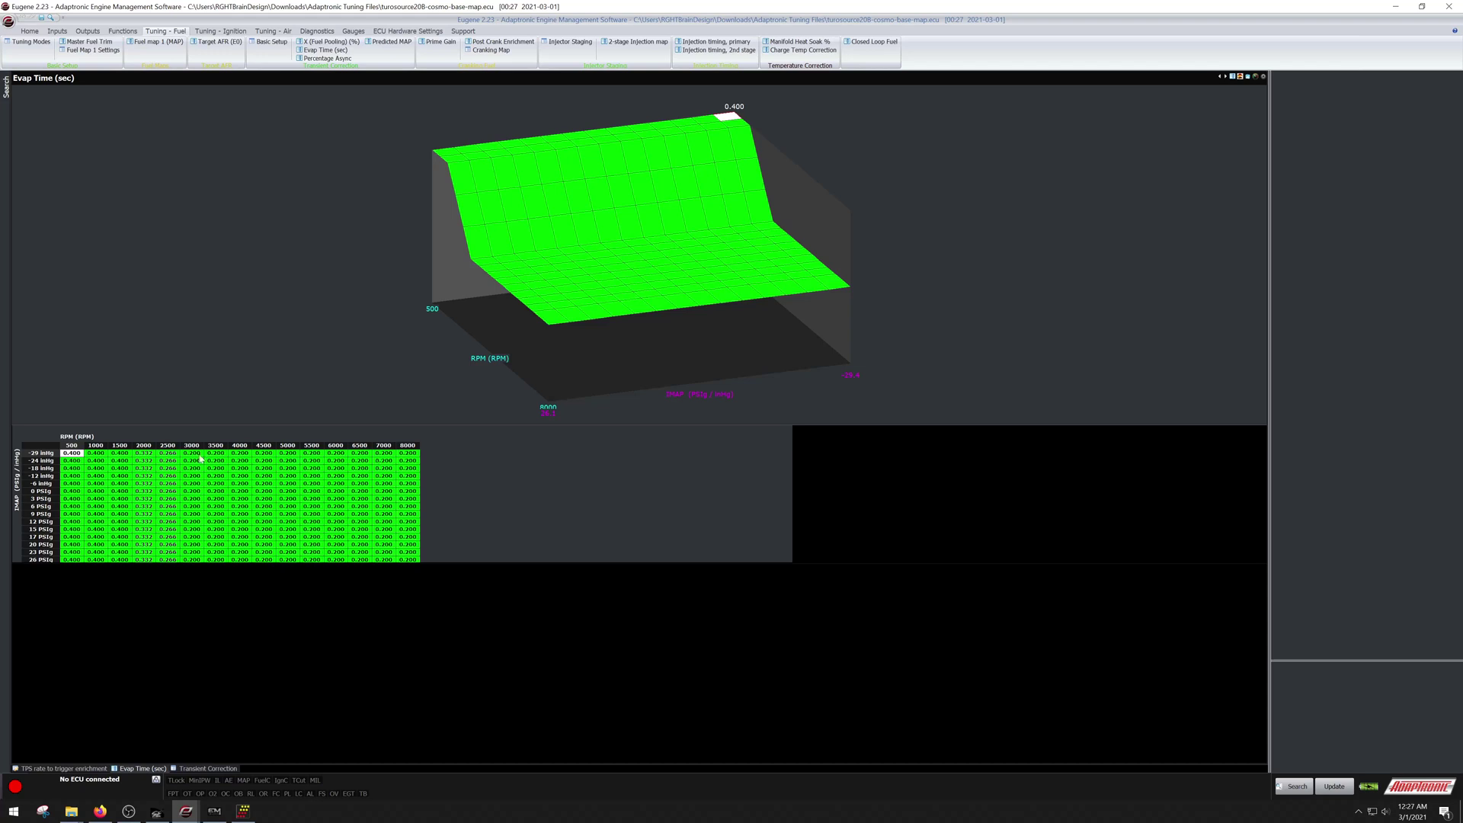
pyautogui.moveTo(95, 453); pyautogui.dragTo(437, 485)
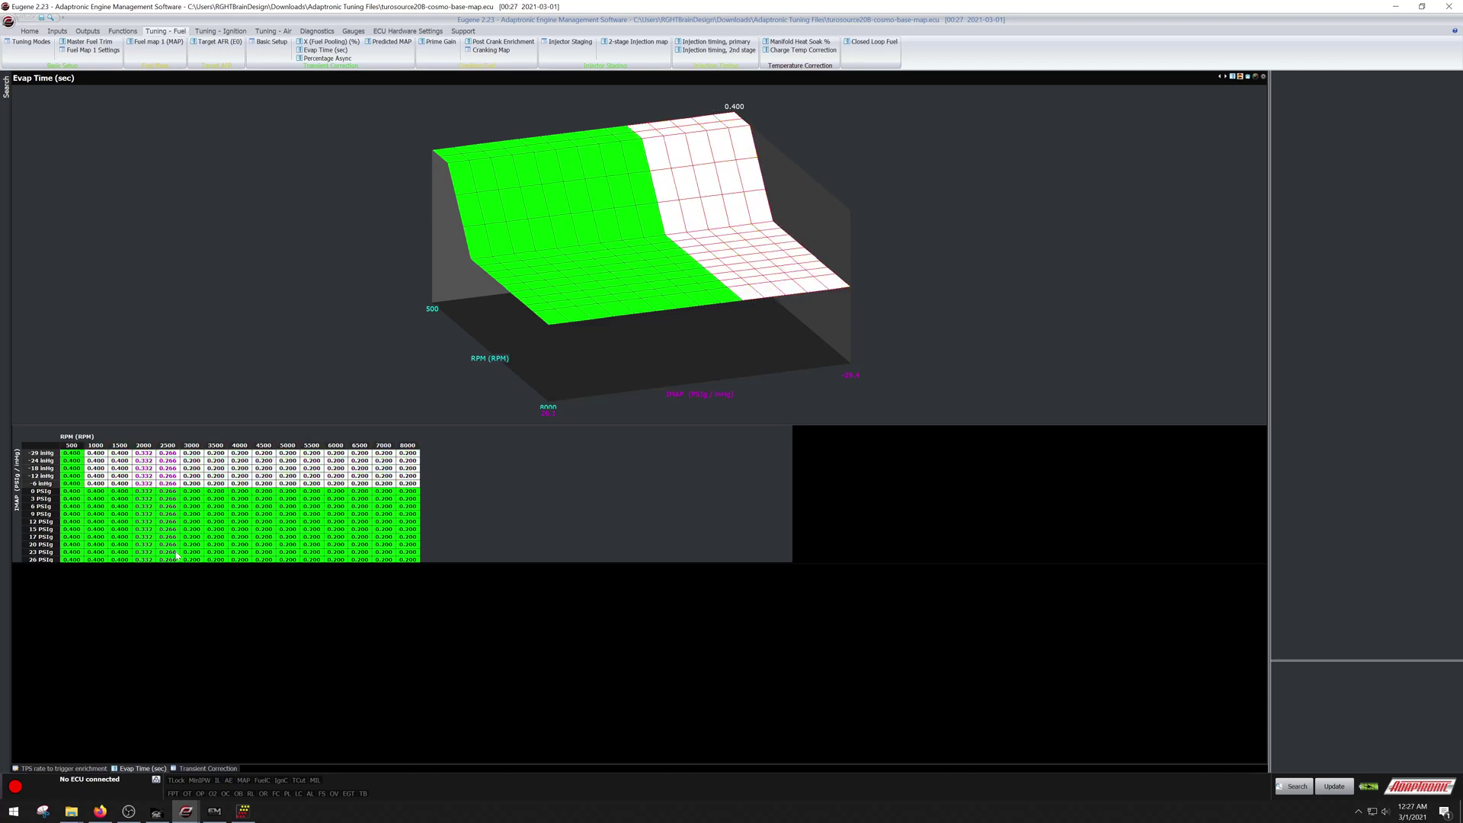
pyautogui.moveTo(177, 556); pyautogui.dragTo(553, 690)
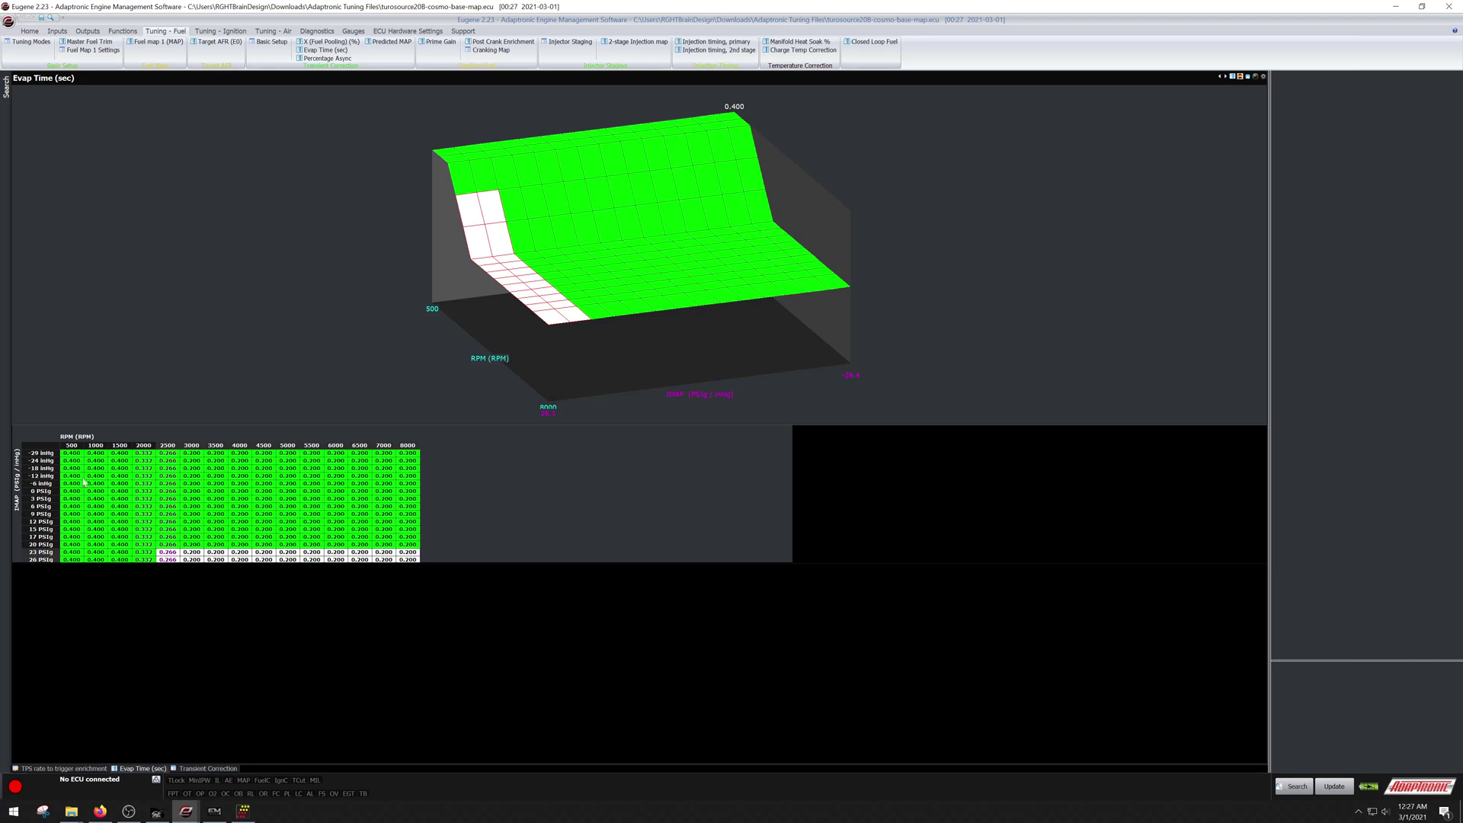
pyautogui.moveTo(86, 483); pyautogui.dragTo(96, 460)
pyautogui.moveTo(408, 468); pyautogui.dragTo(436, 499)
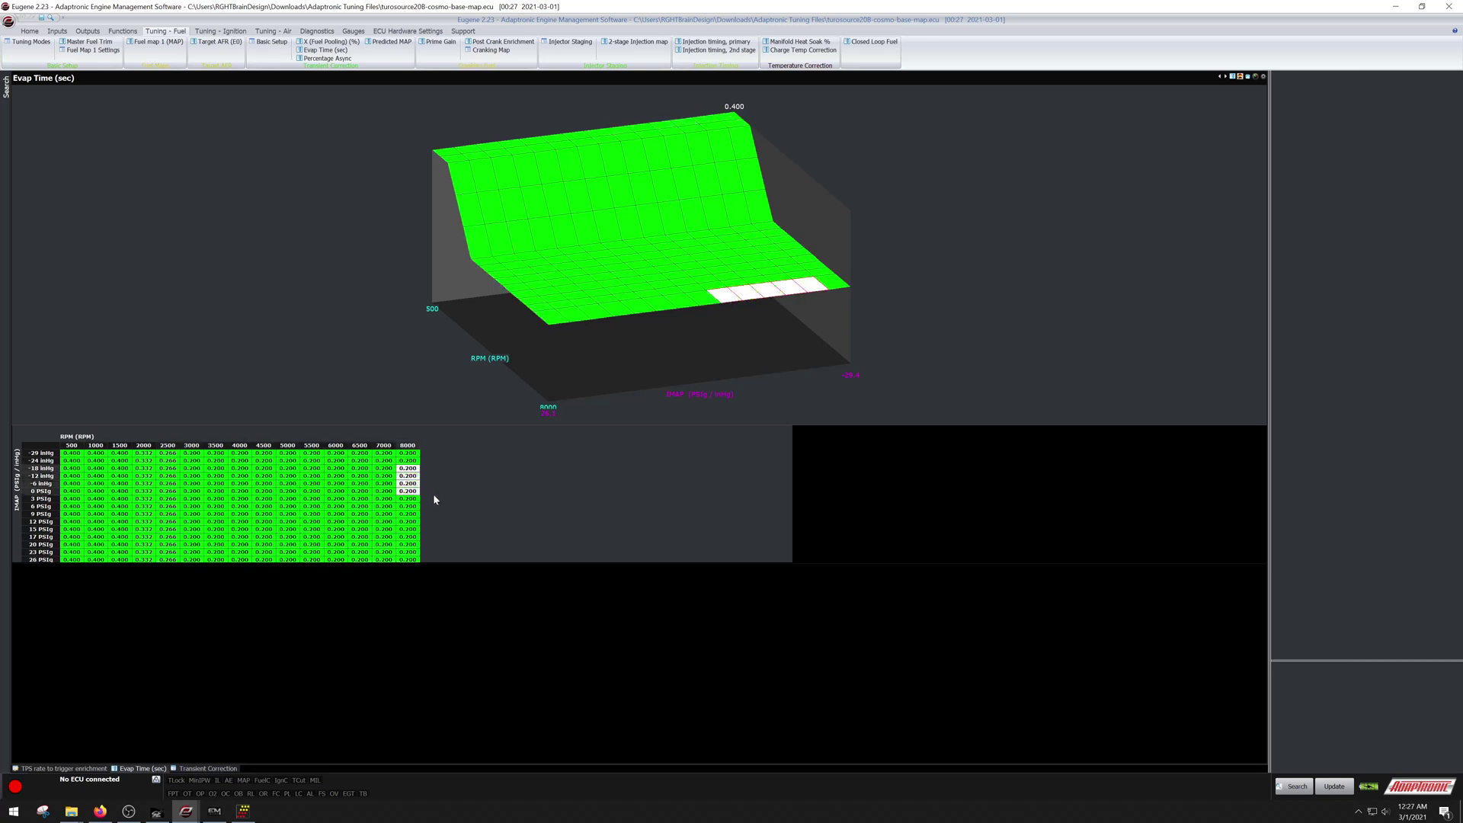
# Show the Predicted MAP table and select the 70% and 100% TPS rows at 3000–7000 RPM.
pyautogui.click(389, 42)
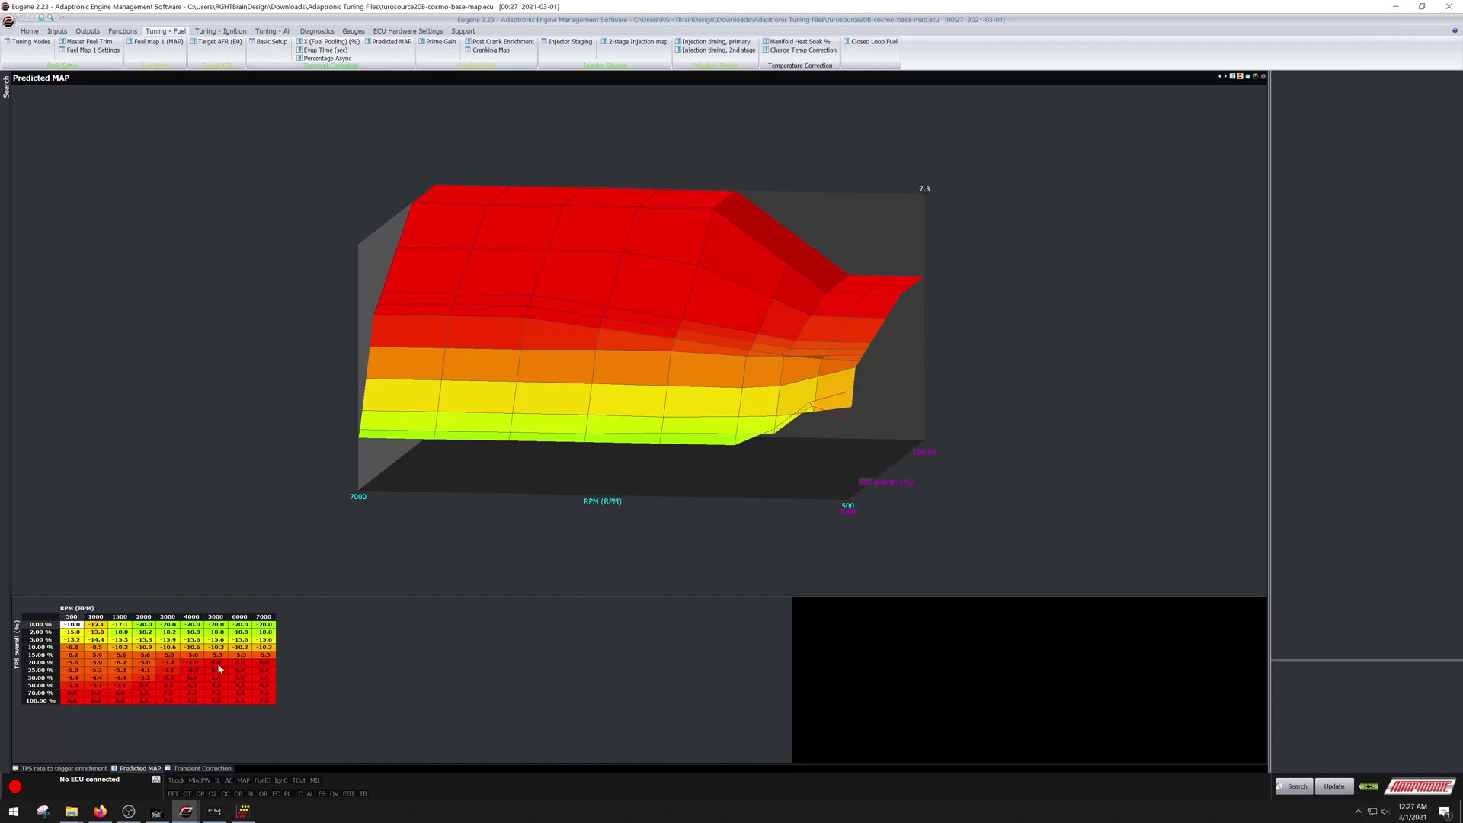
pyautogui.moveTo(169, 693); pyautogui.dragTo(256, 702)
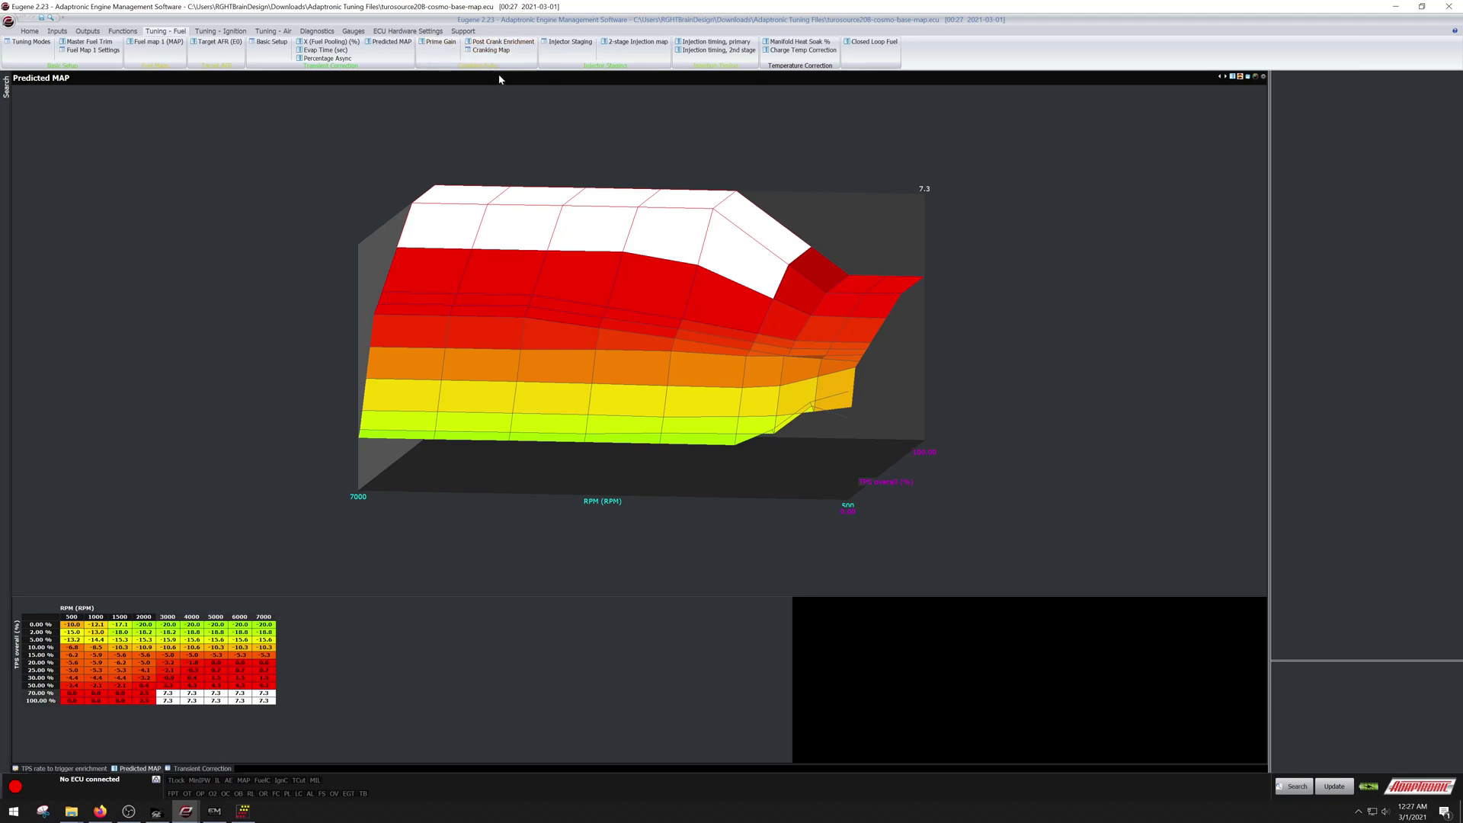
# View Prime Gain, then select Post Crank Enrichment's first 15 seconds for 32–140 °F.
pyautogui.click(427, 44)
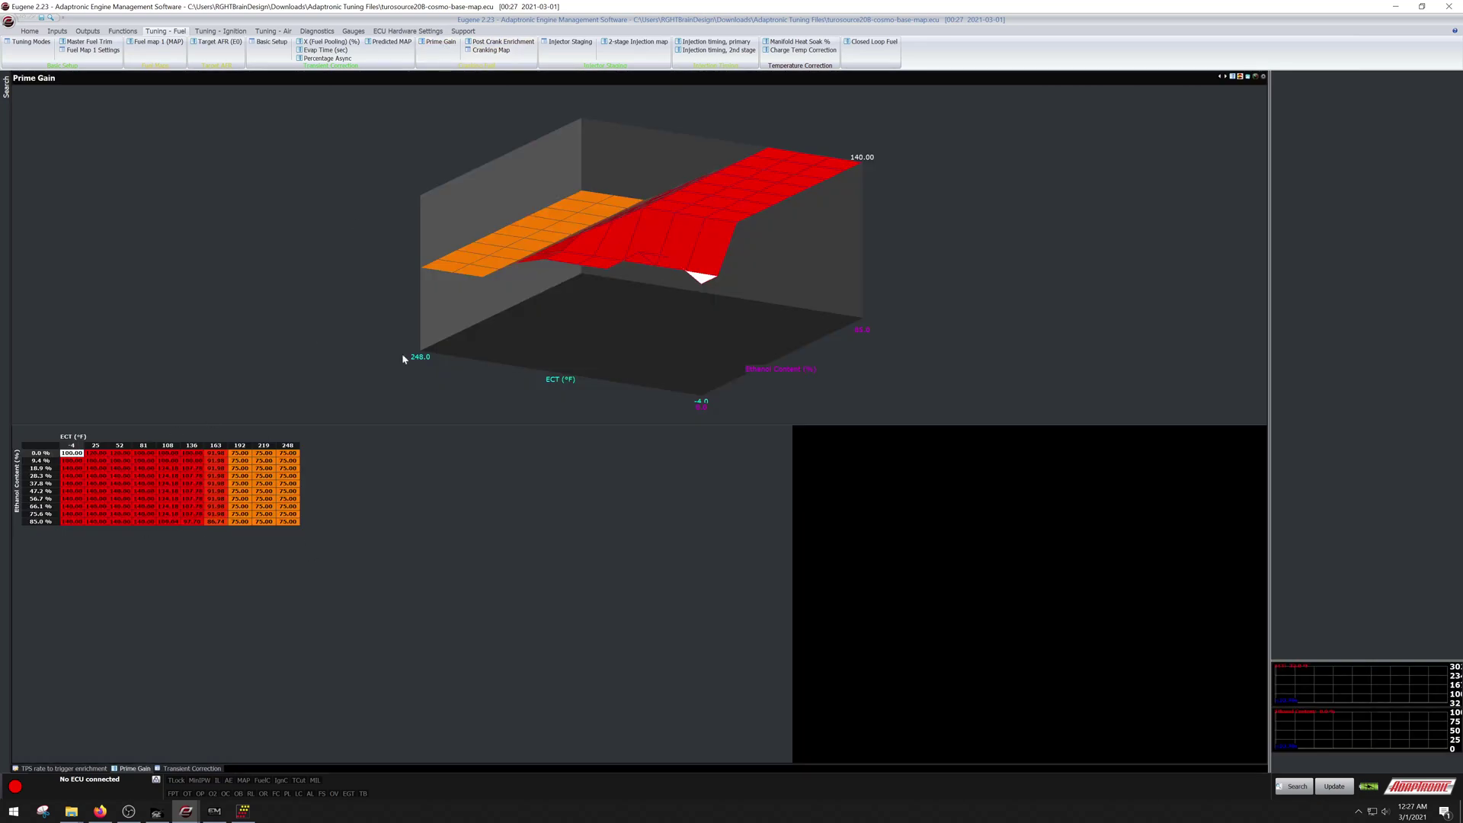
pyautogui.click(501, 42)
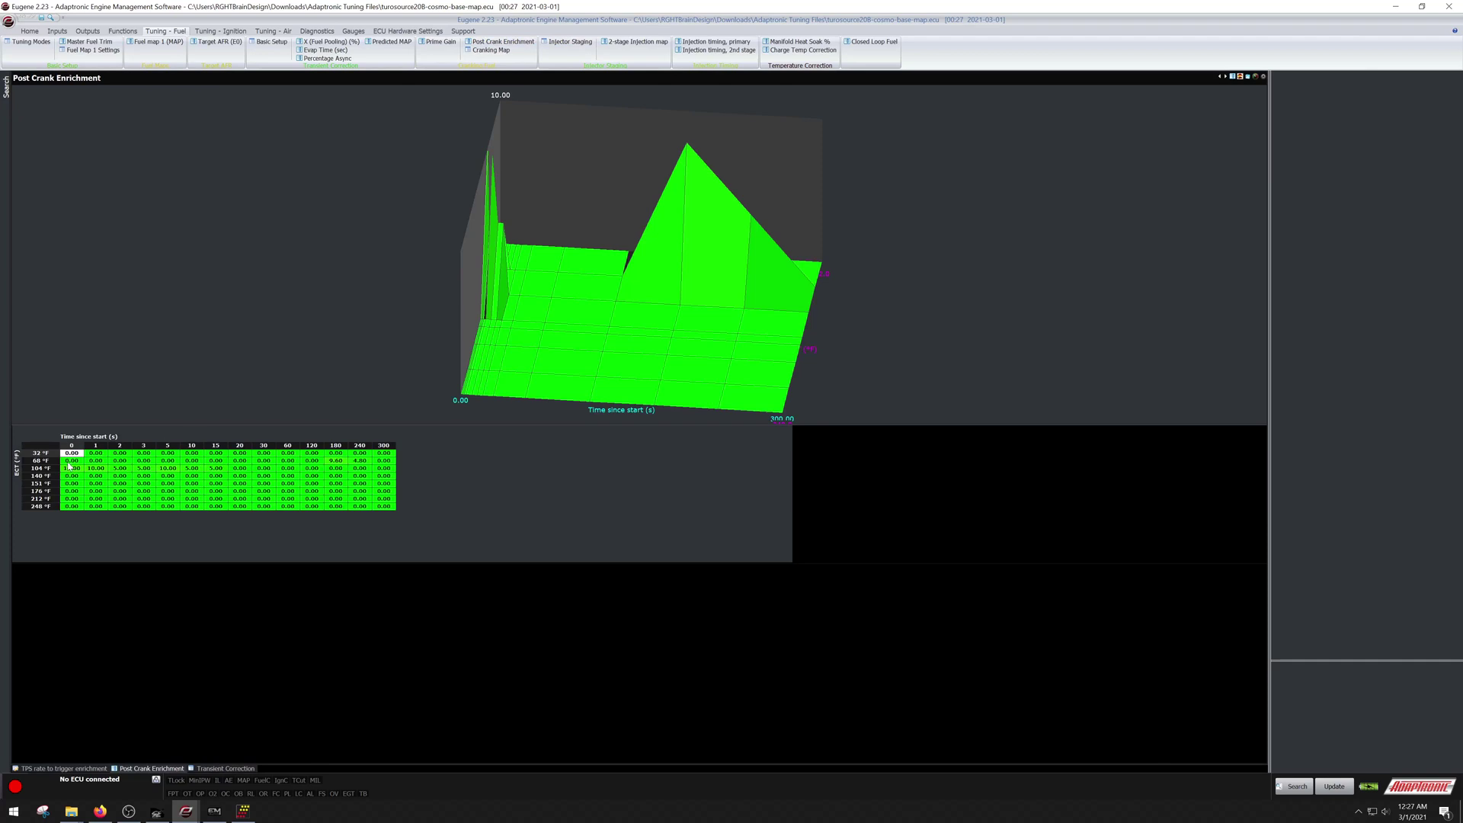
pyautogui.moveTo(71, 456); pyautogui.dragTo(248, 471)
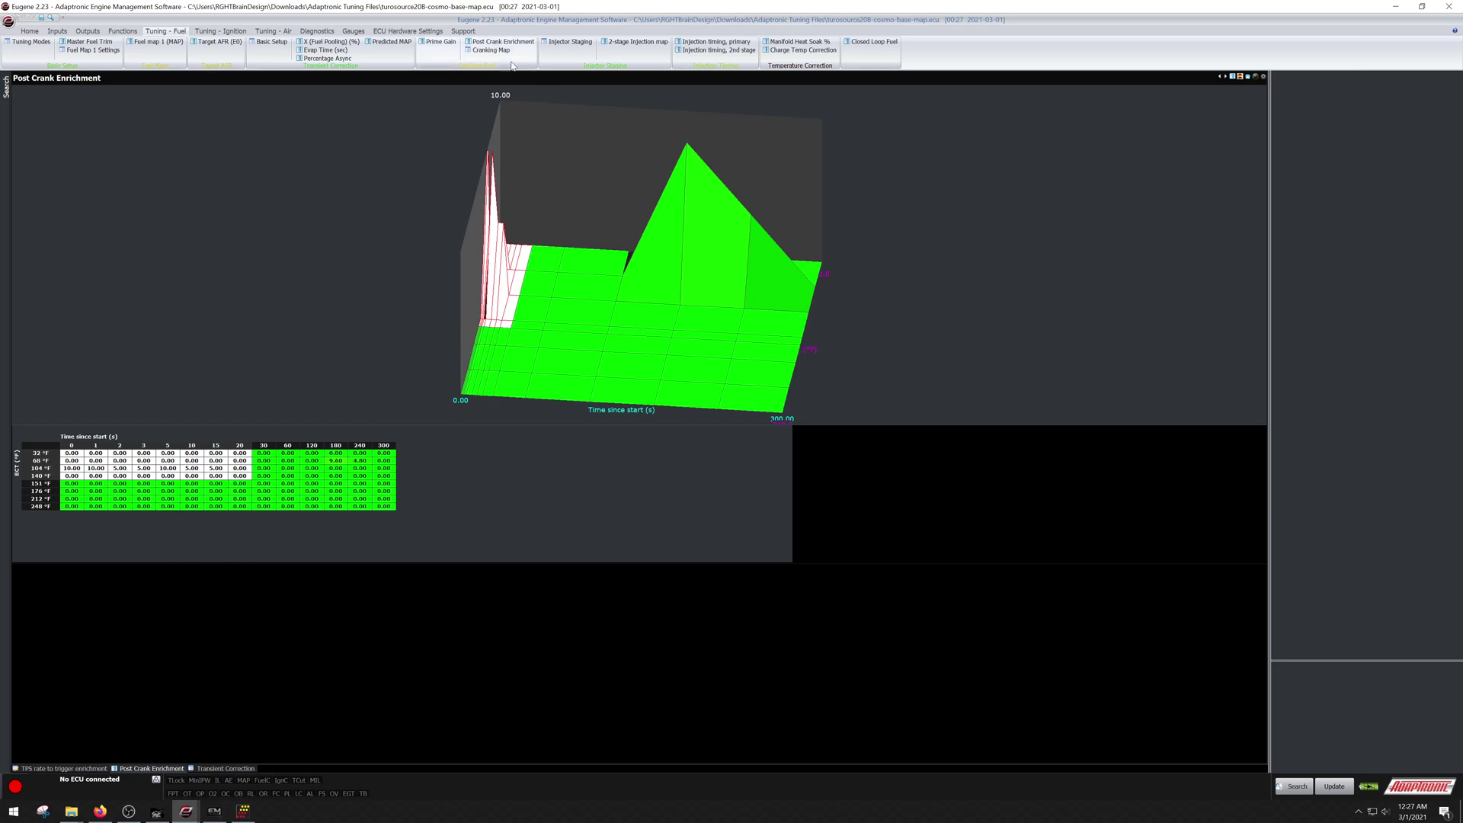
# View the Cranking Map of VE % against ECT, then go to Injector Staging.
pyautogui.click(490, 50)
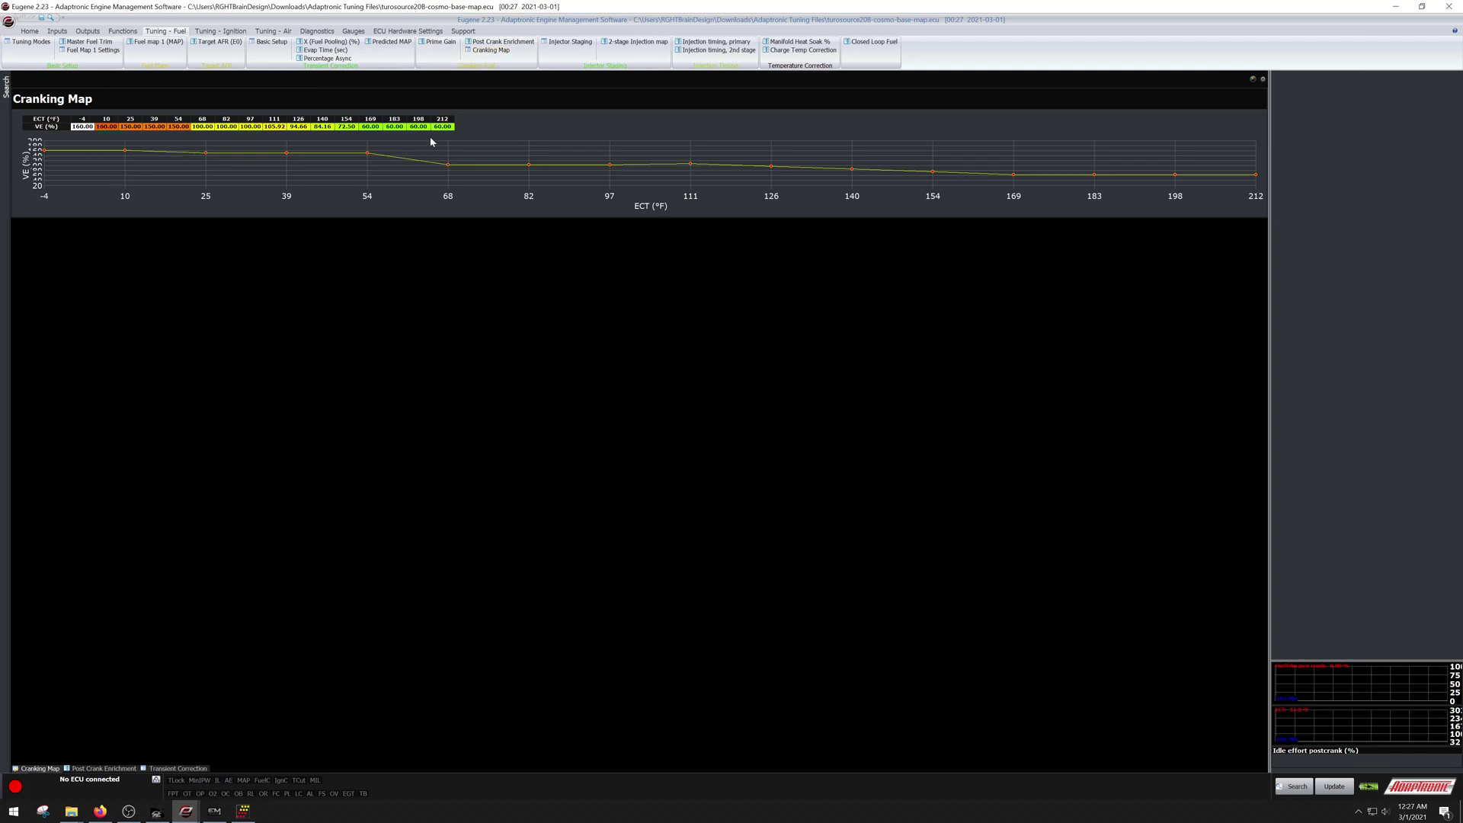
pyautogui.click(566, 43)
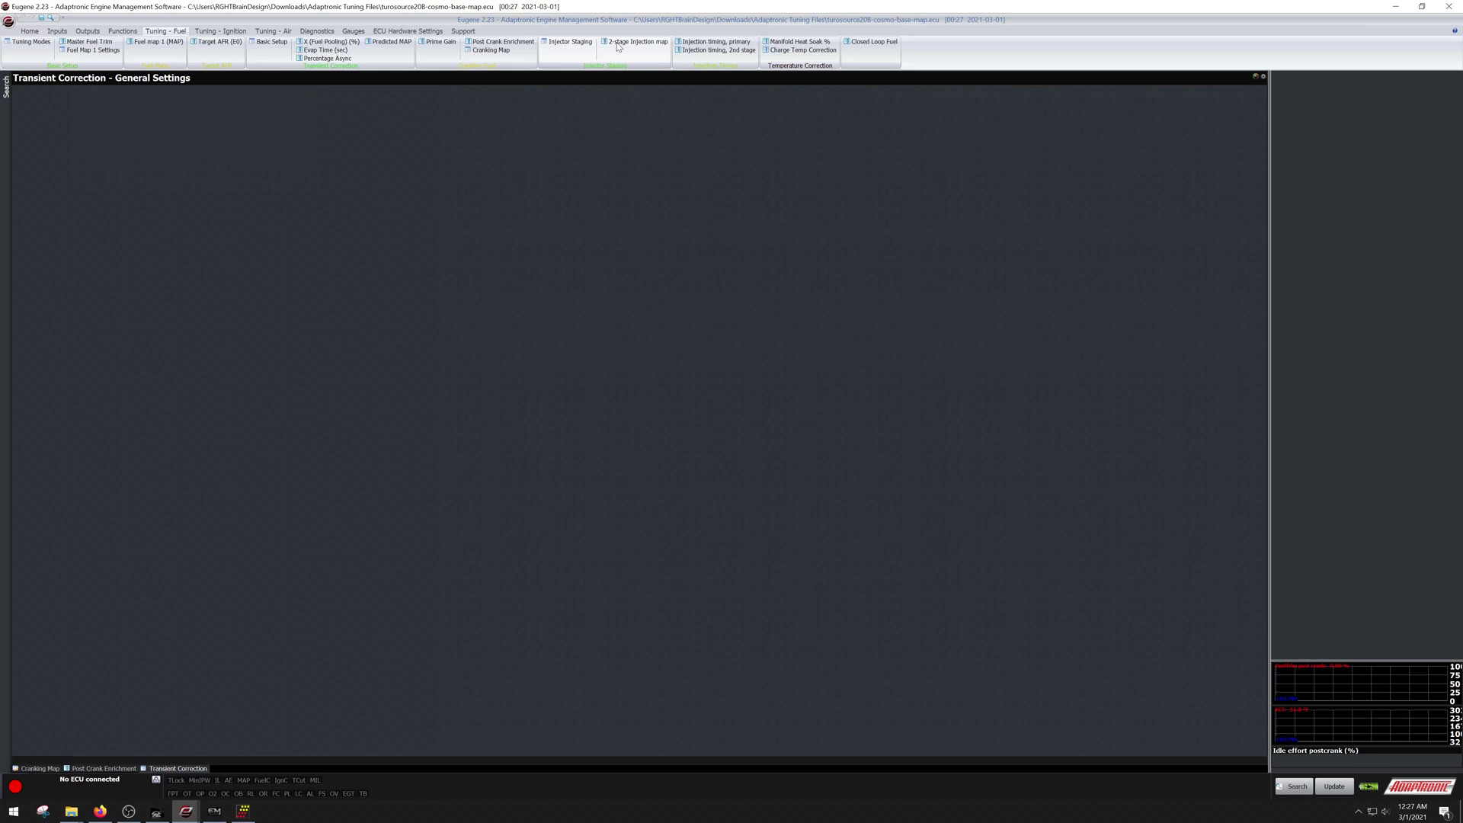
# Show the all-0.00 2-stage Injection map, then select single 3857 RPM cells to clear the block selection.
pyautogui.click(619, 44)
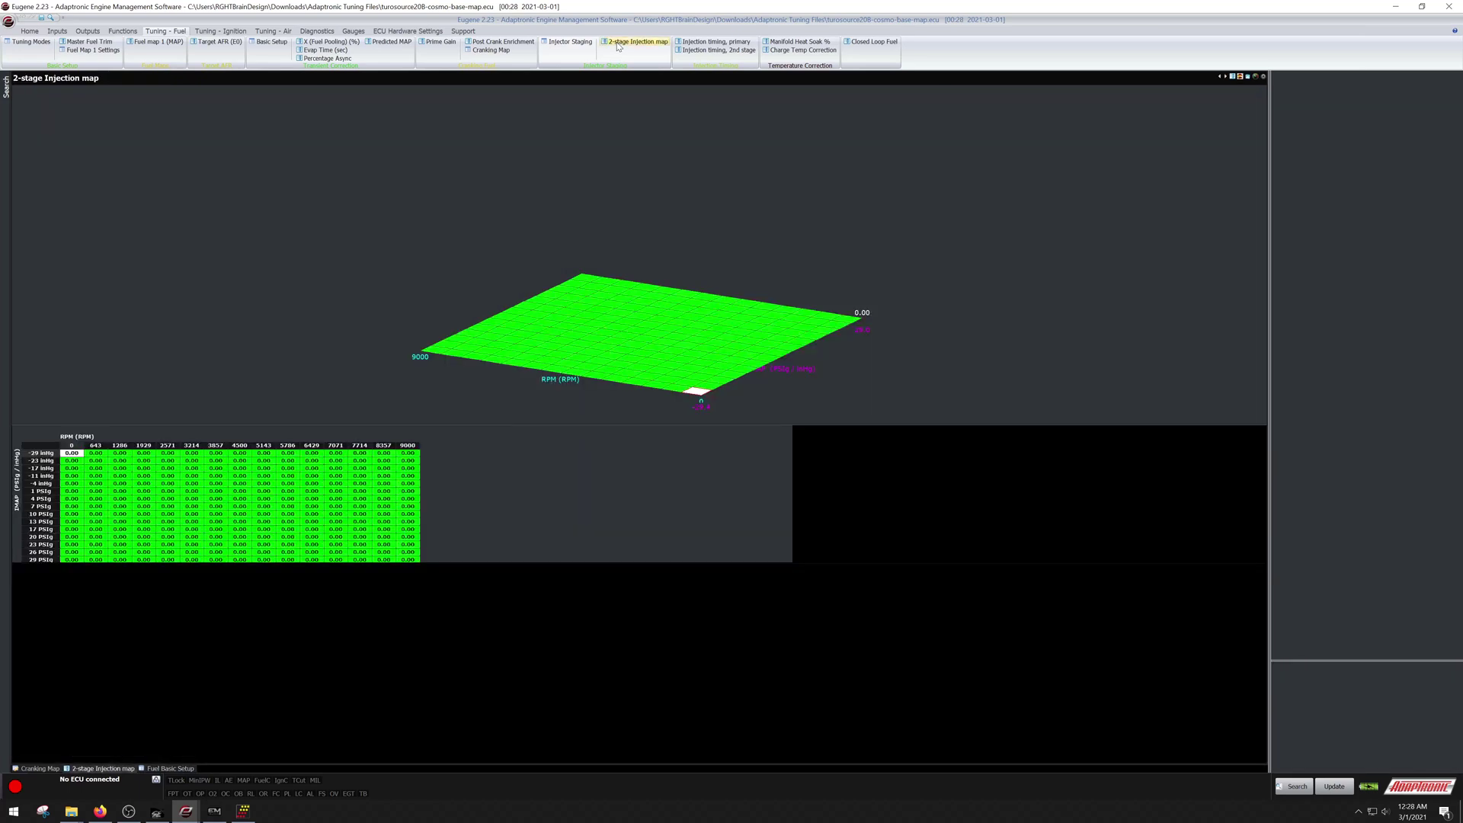
pyautogui.click(332, 508)
pyautogui.moveTo(263, 514); pyautogui.dragTo(383, 544)
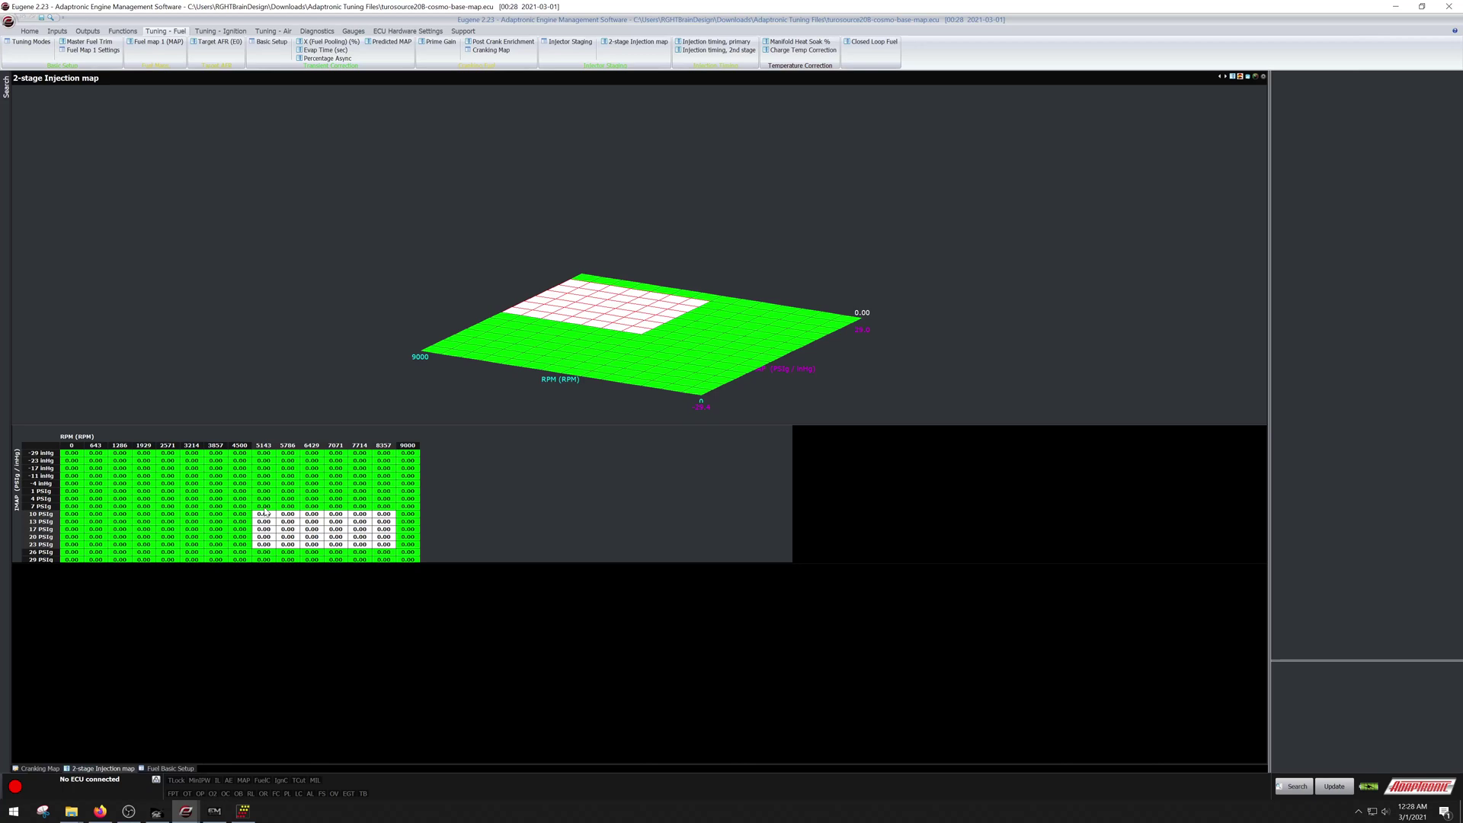
pyautogui.moveTo(239, 505); pyautogui.dragTo(434, 557)
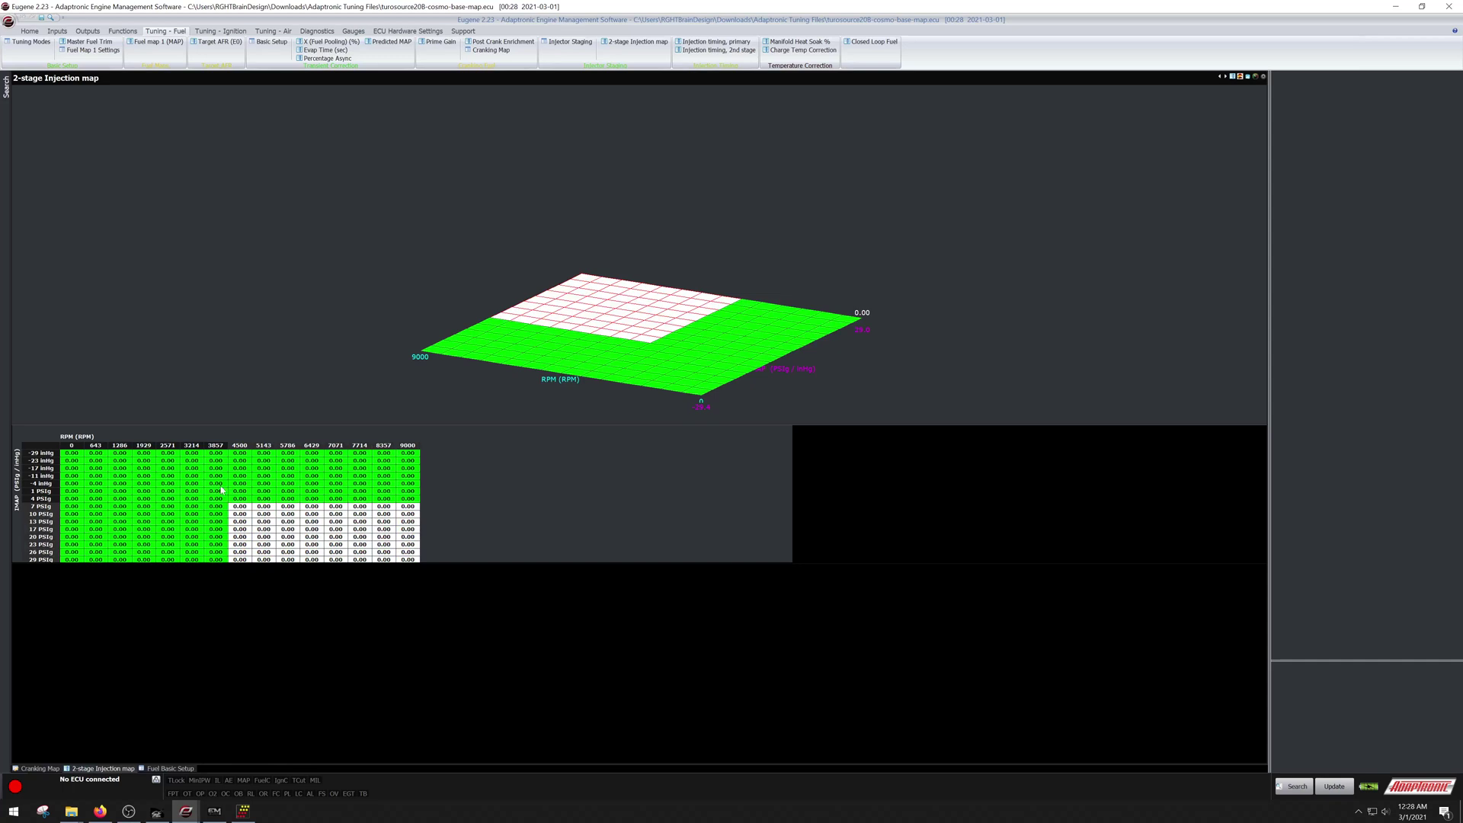
pyautogui.click(220, 486)
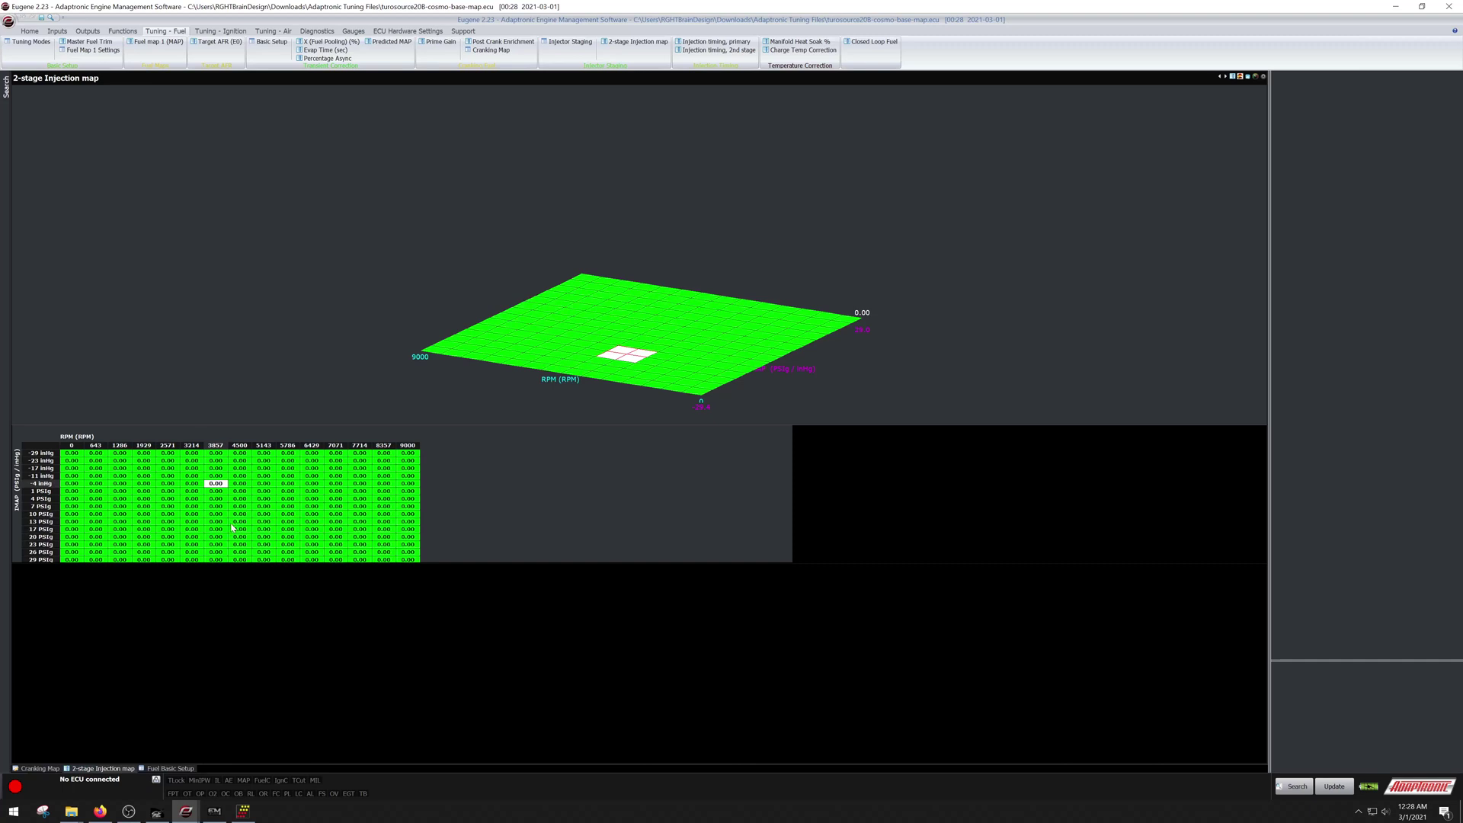
pyautogui.click(221, 500)
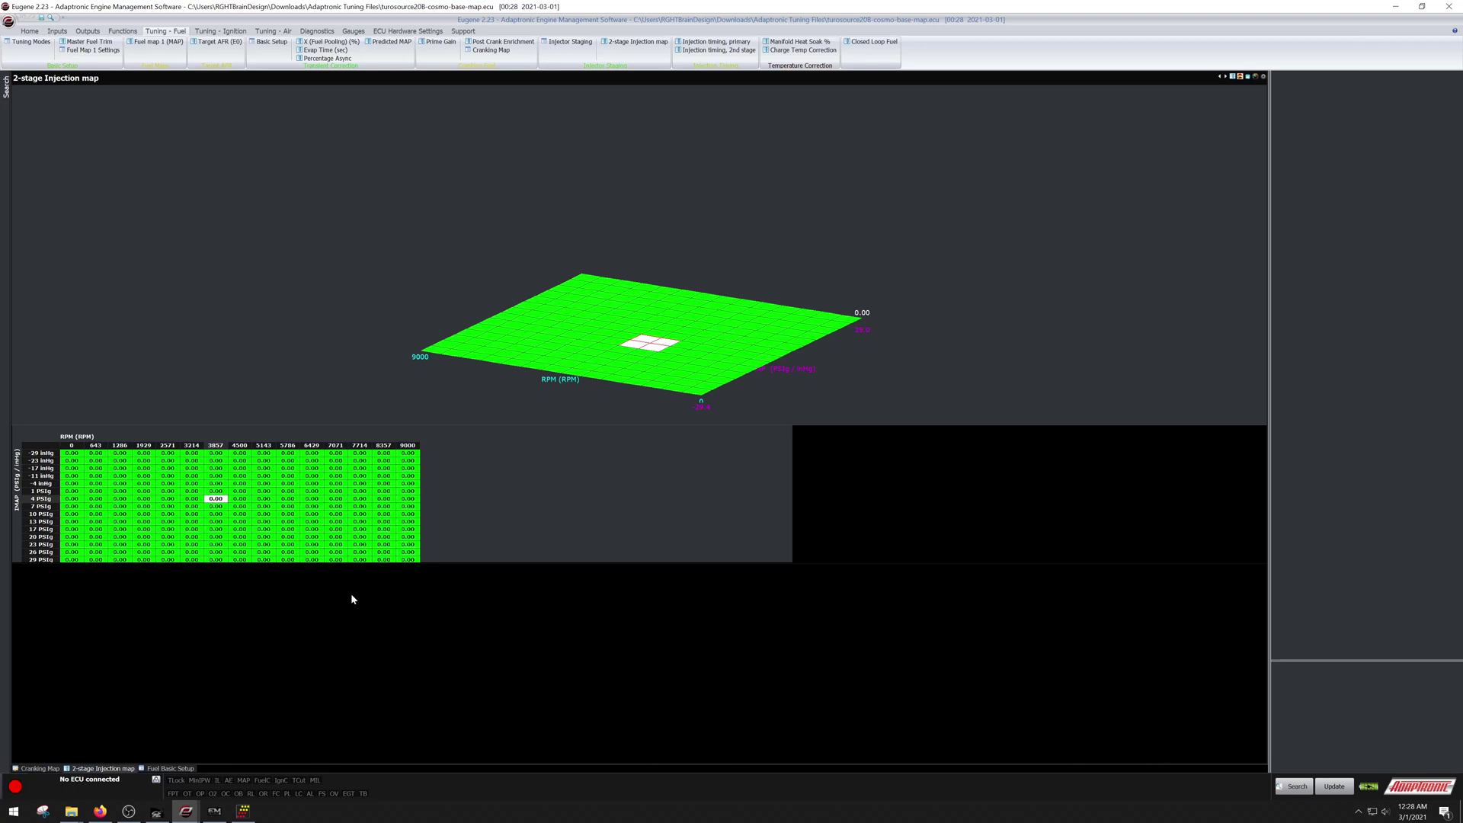
# Set the 4 PSIg row ends to 2 at 3857 rpm and 6 at 9000 rpm.
pyautogui.write('2')
pyautogui.press('Return')
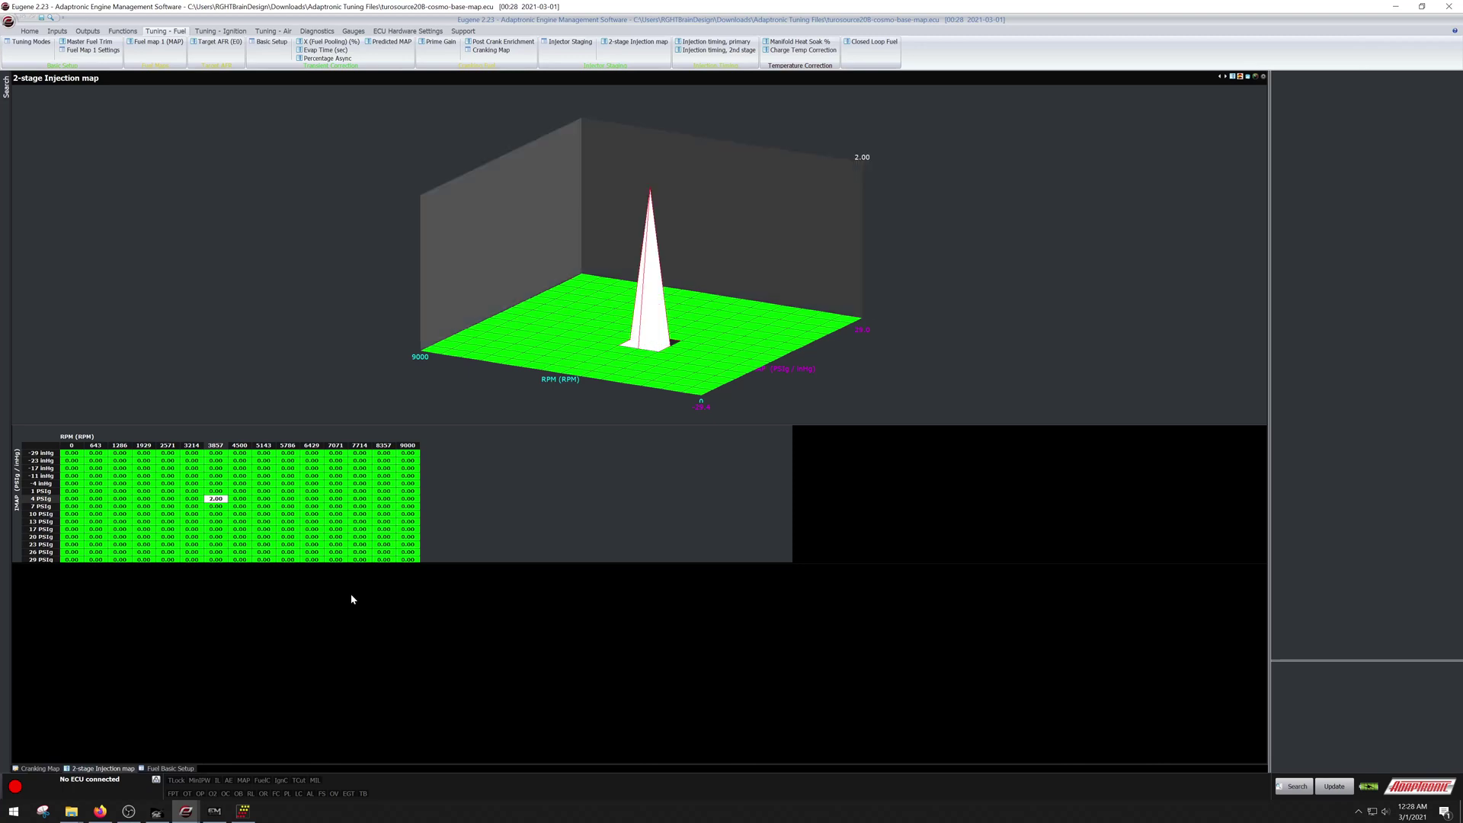
pyautogui.press('Right')
pyautogui.press('Right')
pyautogui.press('Right')
pyautogui.press('Right')
pyautogui.press('Right')
pyautogui.press('Right')
pyautogui.press('Right')
pyautogui.press('Right')
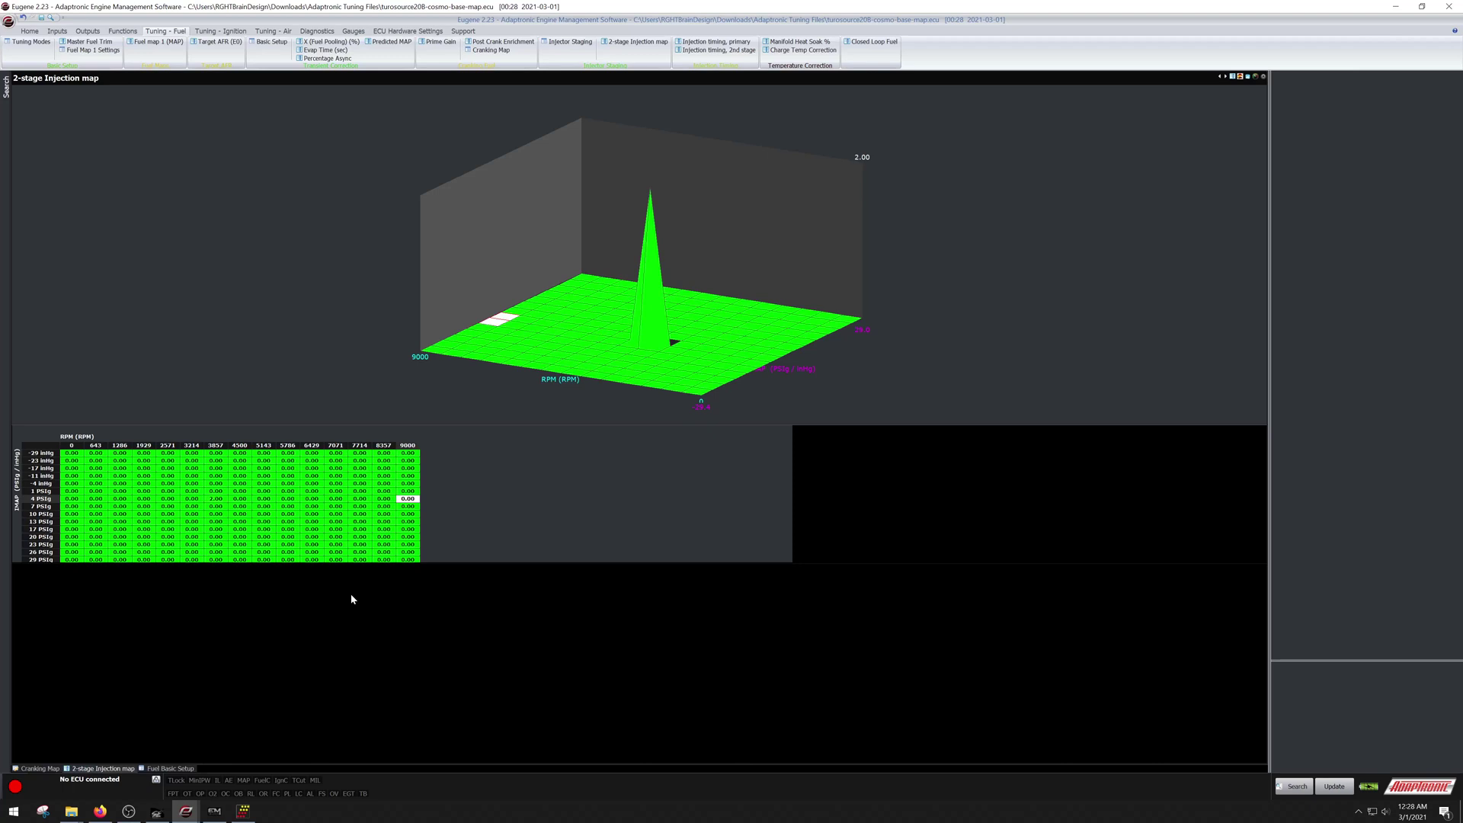
pyautogui.write('6')
pyautogui.press('Return')
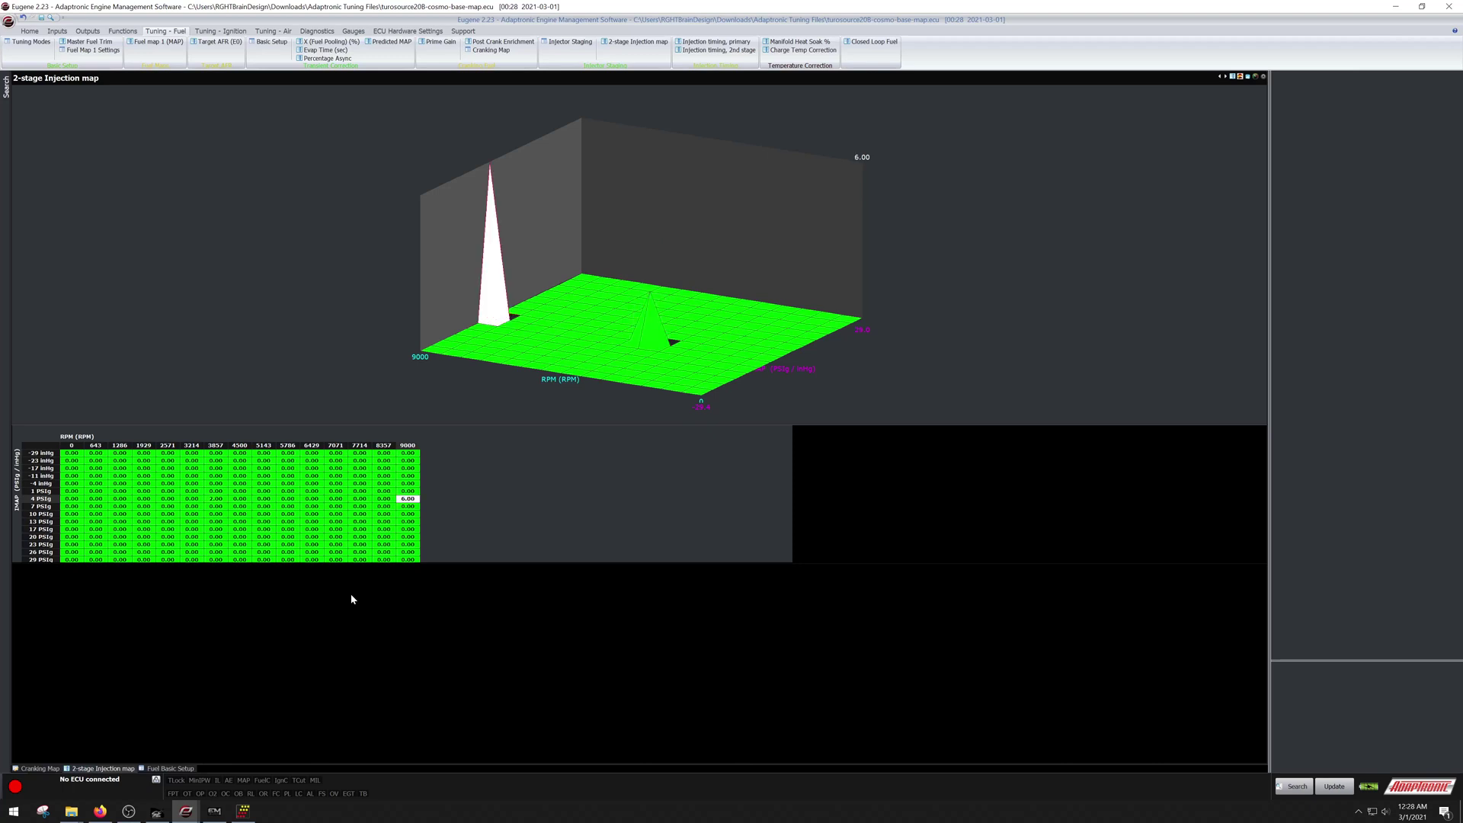
# Set the 7 PSIg row ends to 6 and 10, then interpolate the 4 and 7 PSIg rows.
pyautogui.press('Down')
pyautogui.press('Left')
pyautogui.press('Left')
pyautogui.press('Left')
pyautogui.press('Left')
pyautogui.press('Left')
pyautogui.press('Left')
pyautogui.press('Left')
pyautogui.press('Left')
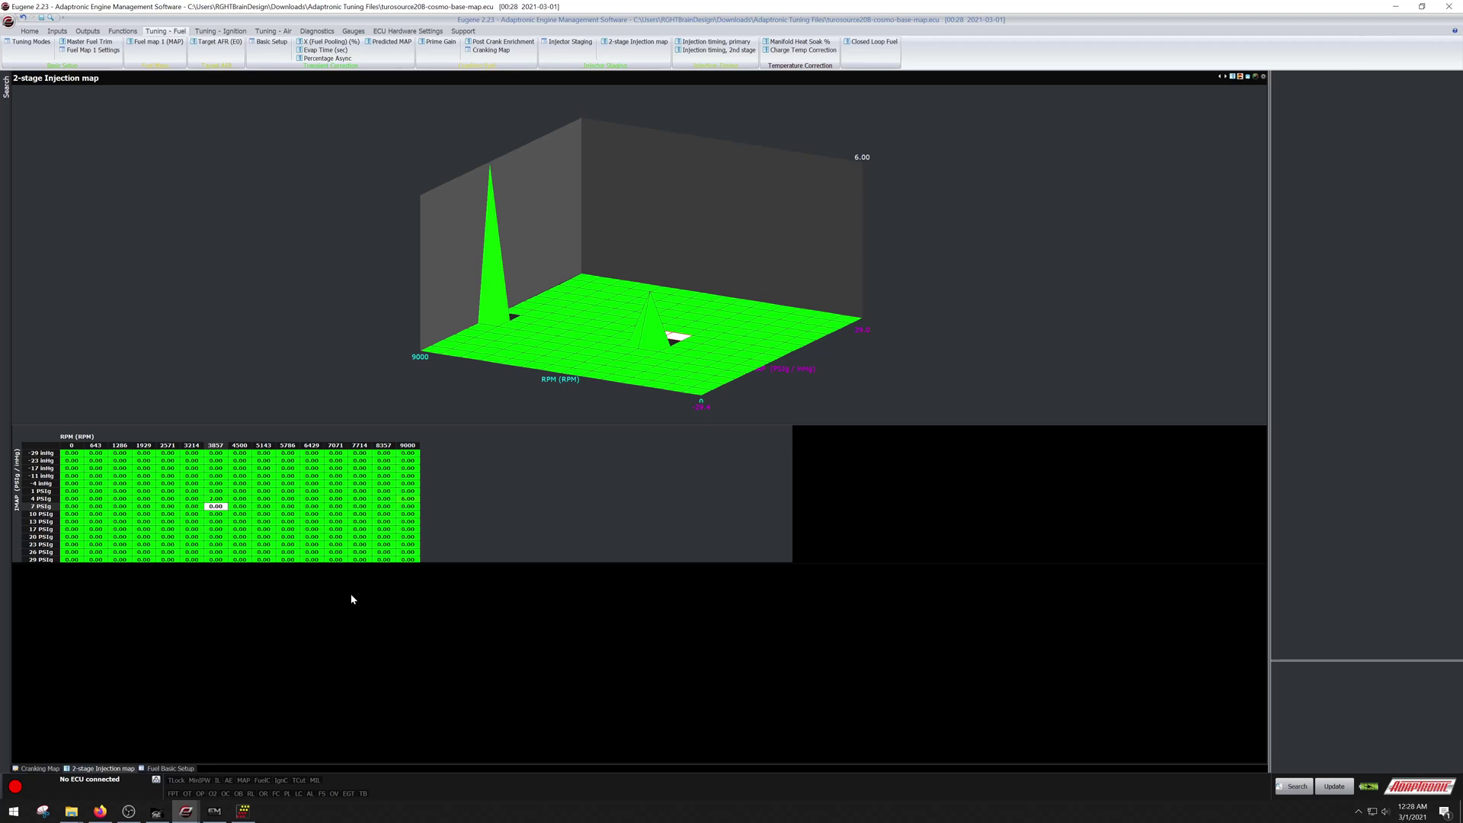
pyautogui.write('6')
pyautogui.press('Return')
pyautogui.press('Right')
pyautogui.press('Right')
pyautogui.press('Right')
pyautogui.press('Right')
pyautogui.press('Right')
pyautogui.press('Right')
pyautogui.press('Right')
pyautogui.press('Right')
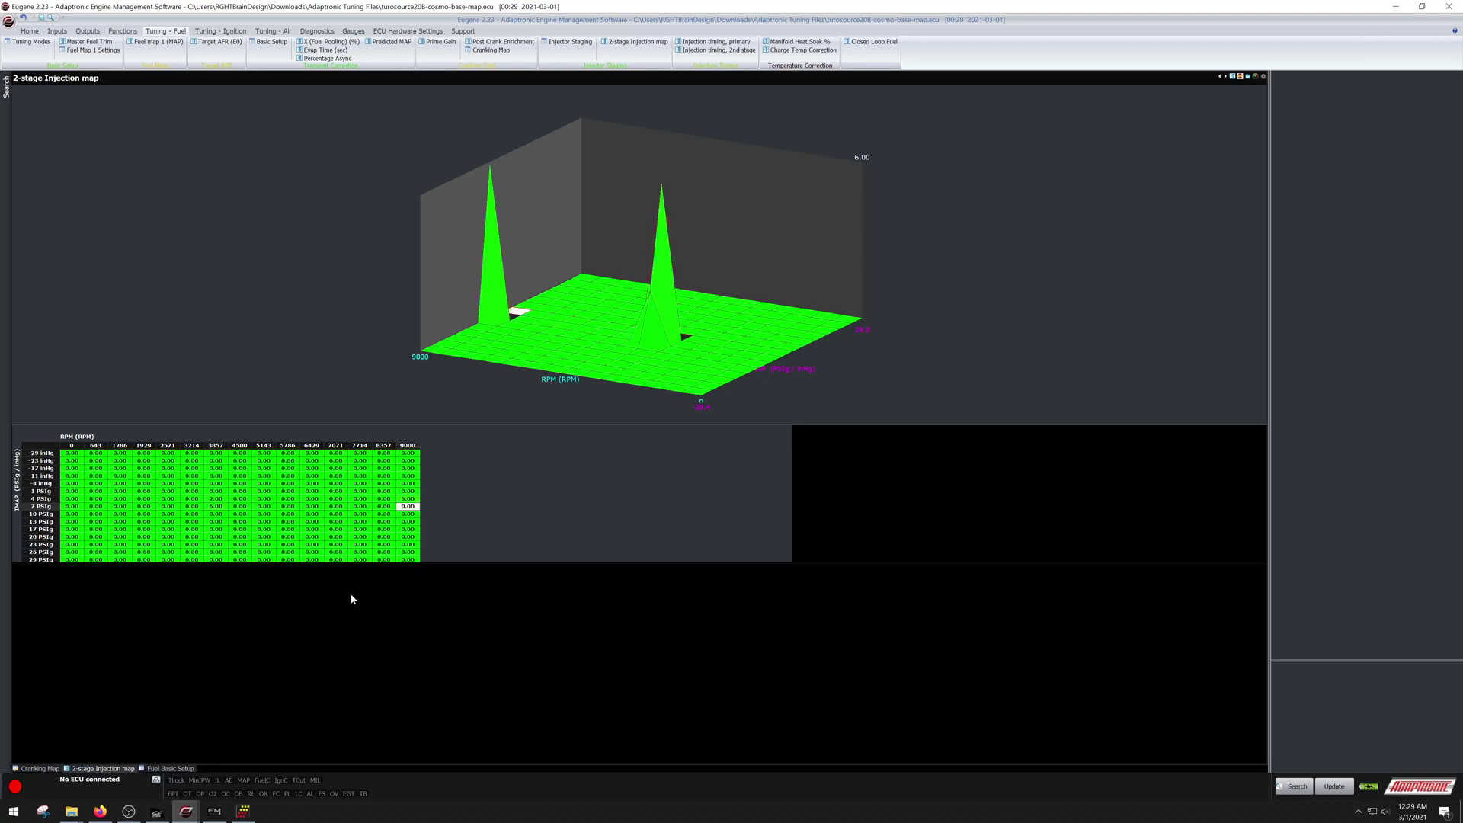
pyautogui.write('10')
pyautogui.press('Return')
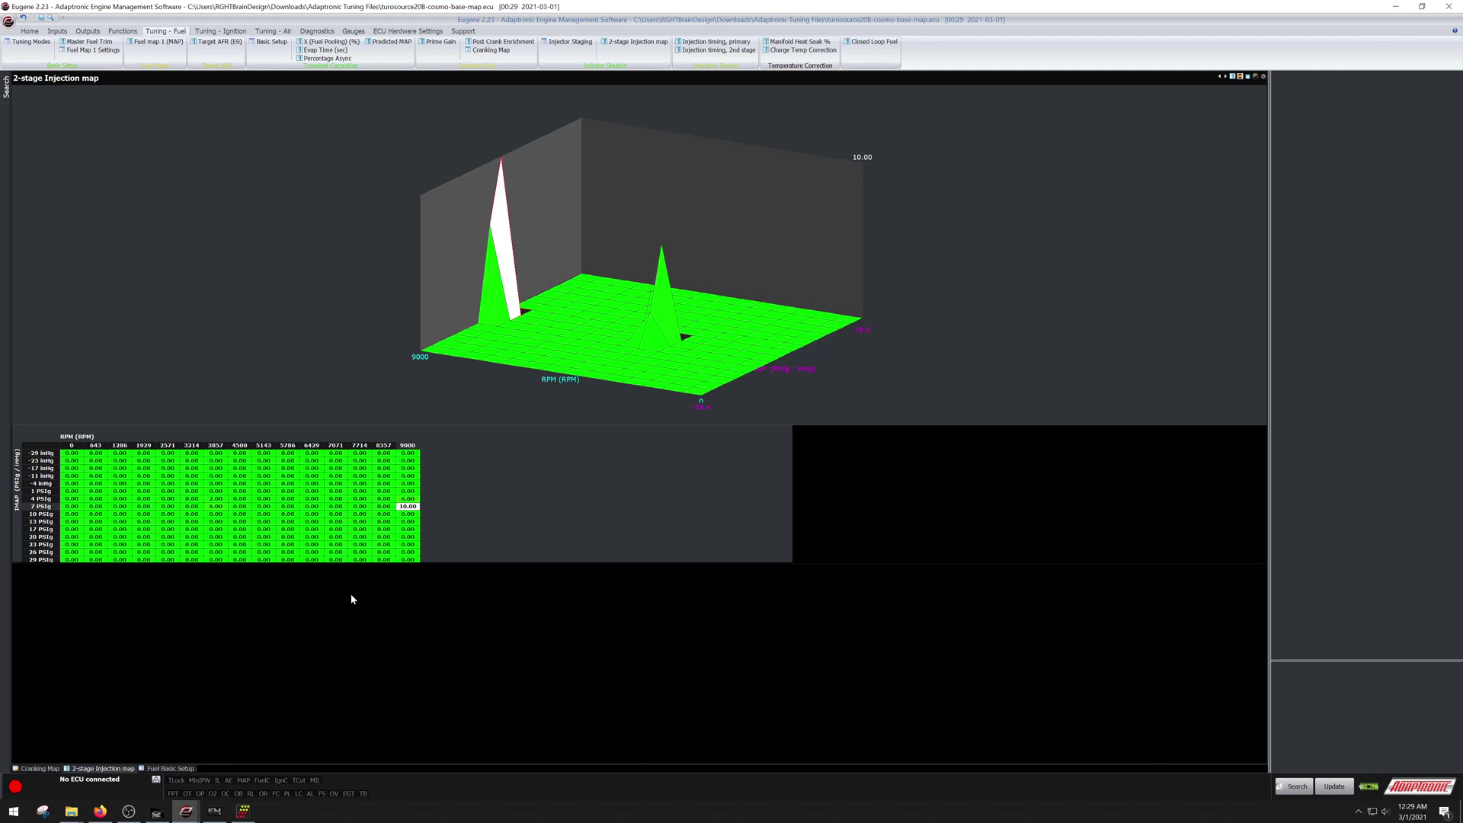
pyautogui.moveTo(215, 499); pyautogui.dragTo(408, 508)
pyautogui.press('h')
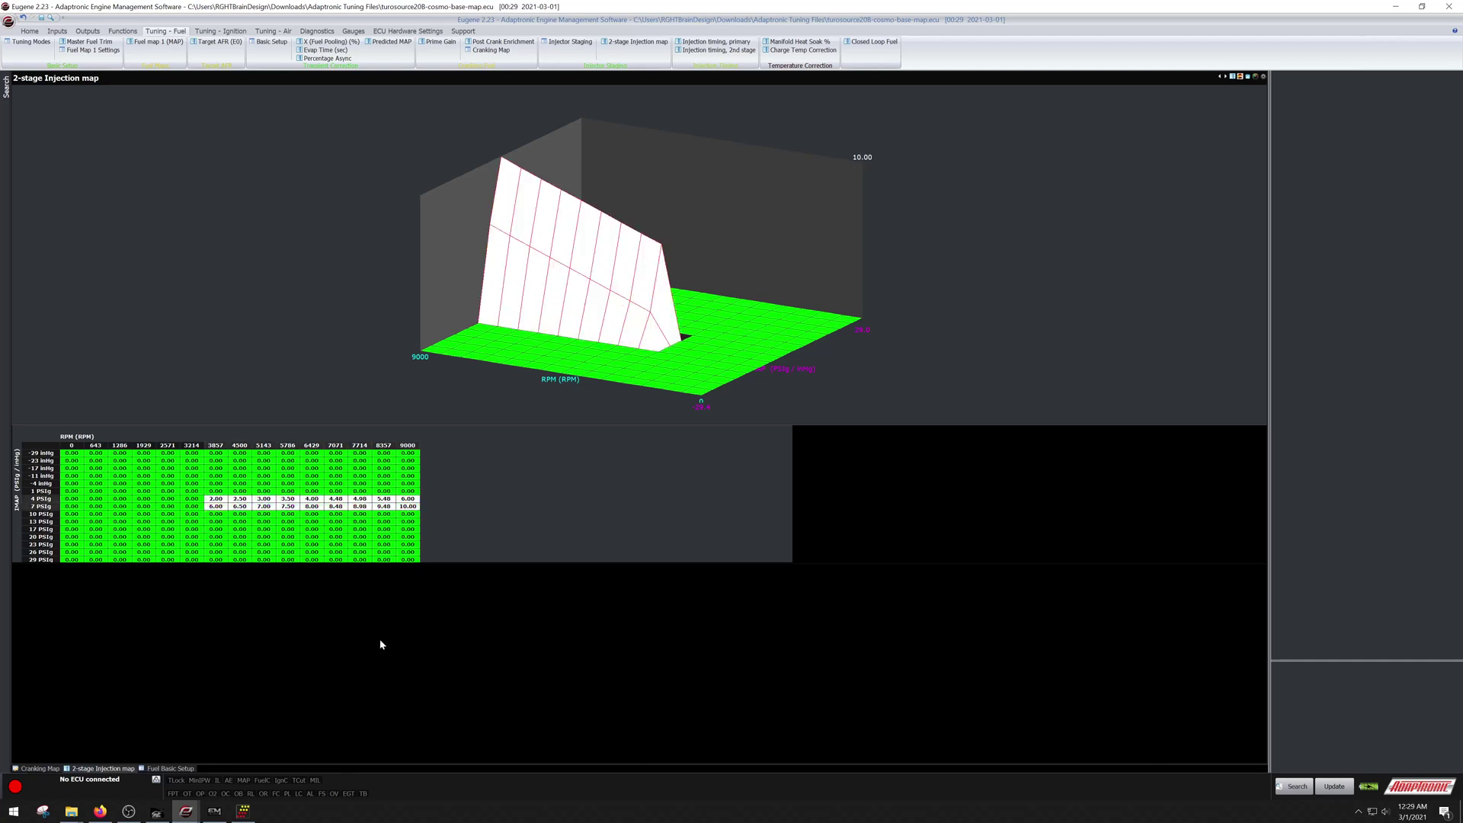
# Fill the 13 PSIg row from 25 to 35, then interpolate the 10 PSIg row.
pyautogui.click(217, 522)
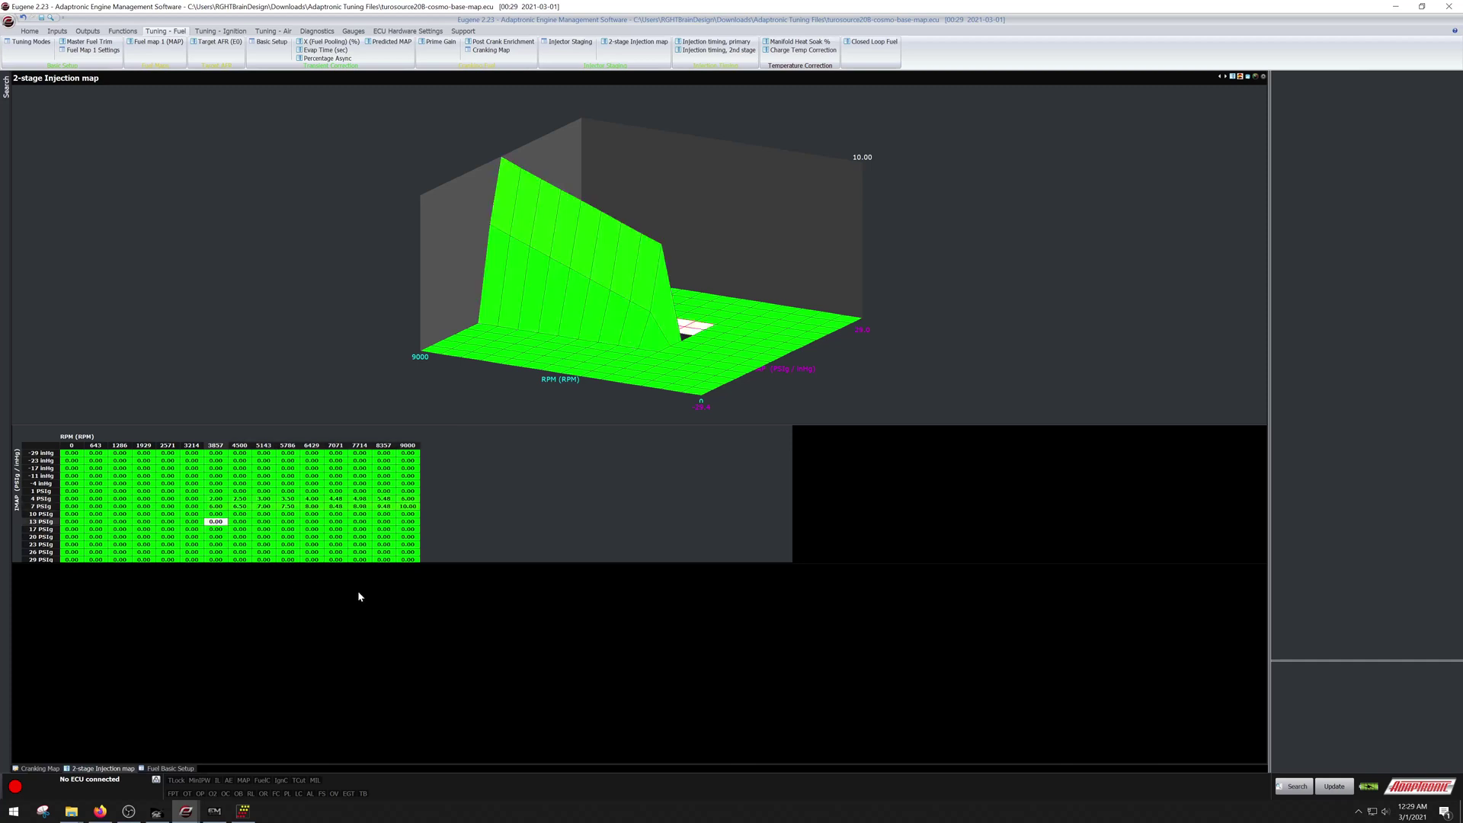
pyautogui.write('25')
pyautogui.press('Return')
pyautogui.click(406, 524)
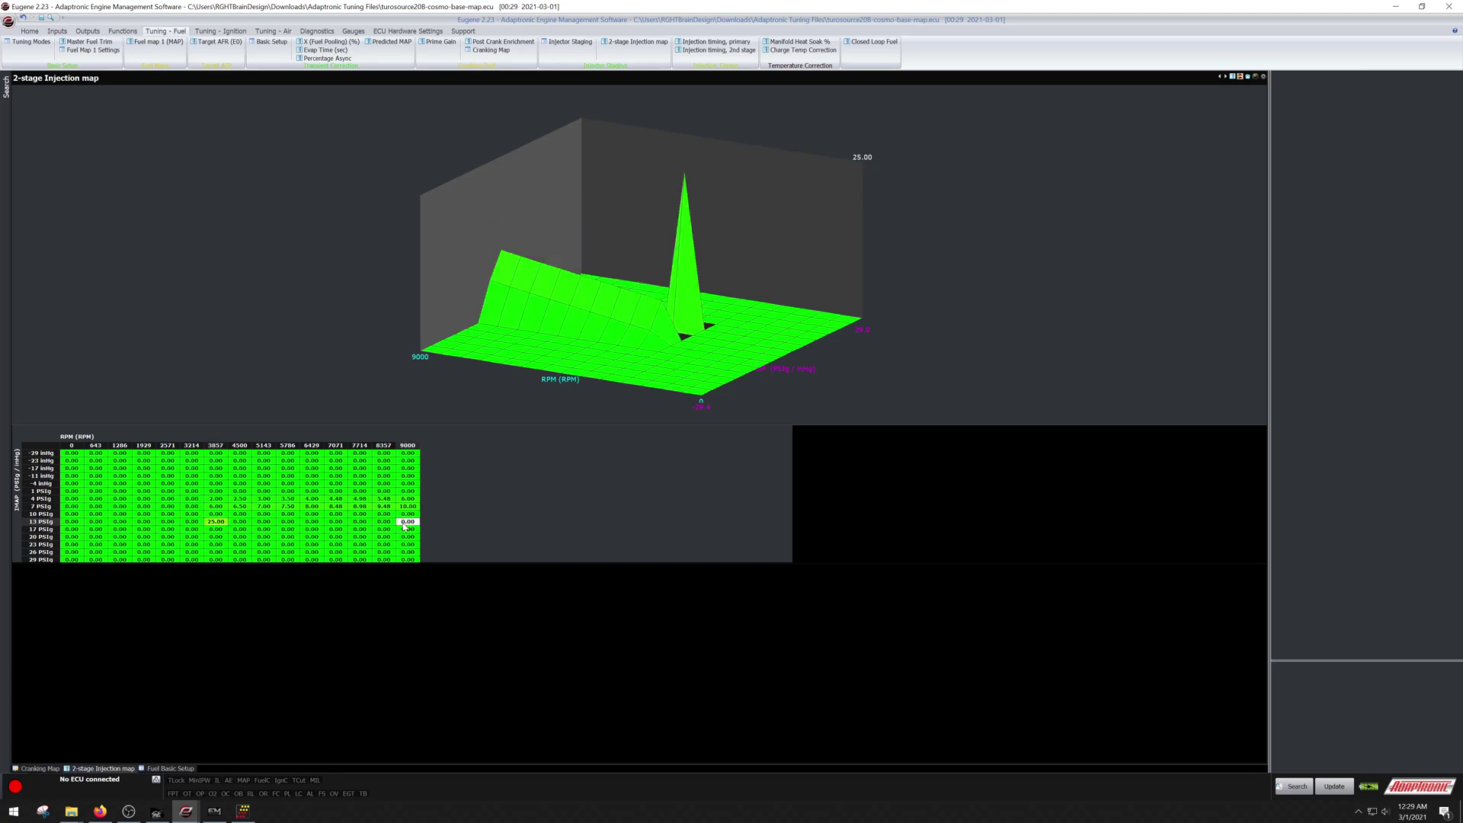
pyautogui.write('35')
pyautogui.press('Return')
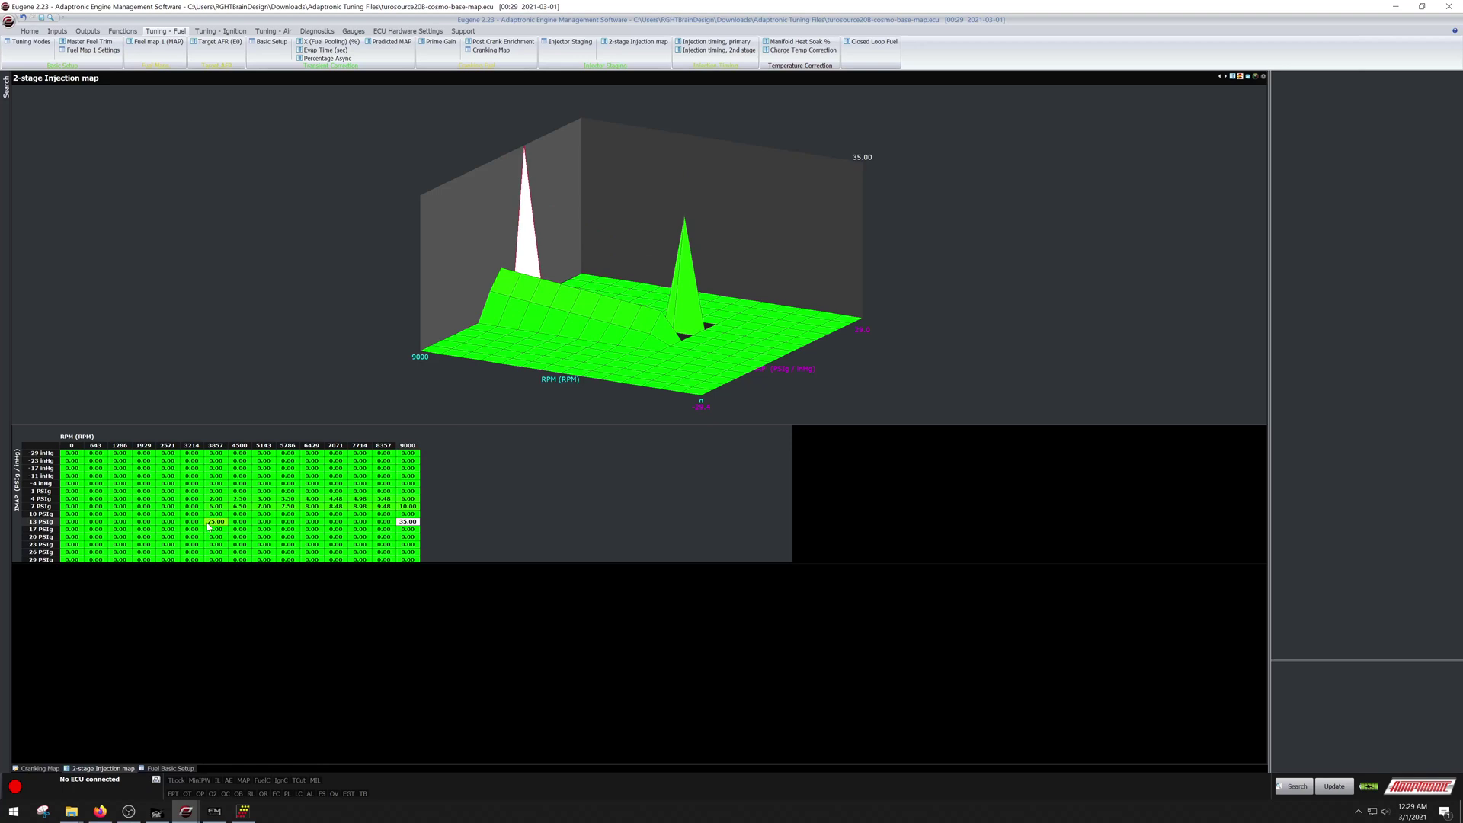
pyautogui.moveTo(216, 521); pyautogui.dragTo(406, 524)
pyautogui.hotkey('ctrl', 'i')
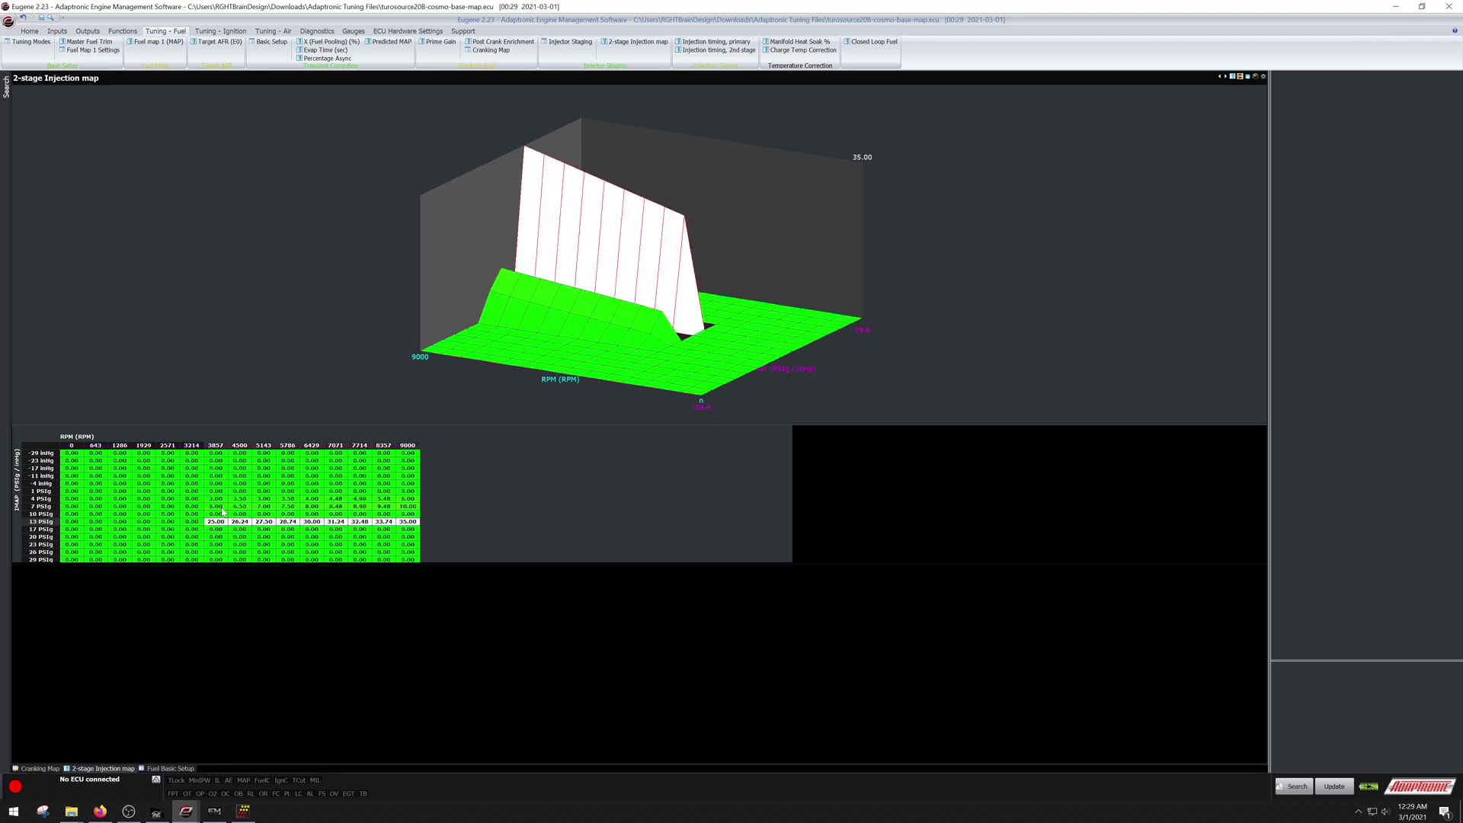
pyautogui.moveTo(215, 506); pyautogui.dragTo(410, 525)
pyautogui.hotkey('ctrl', 'i')
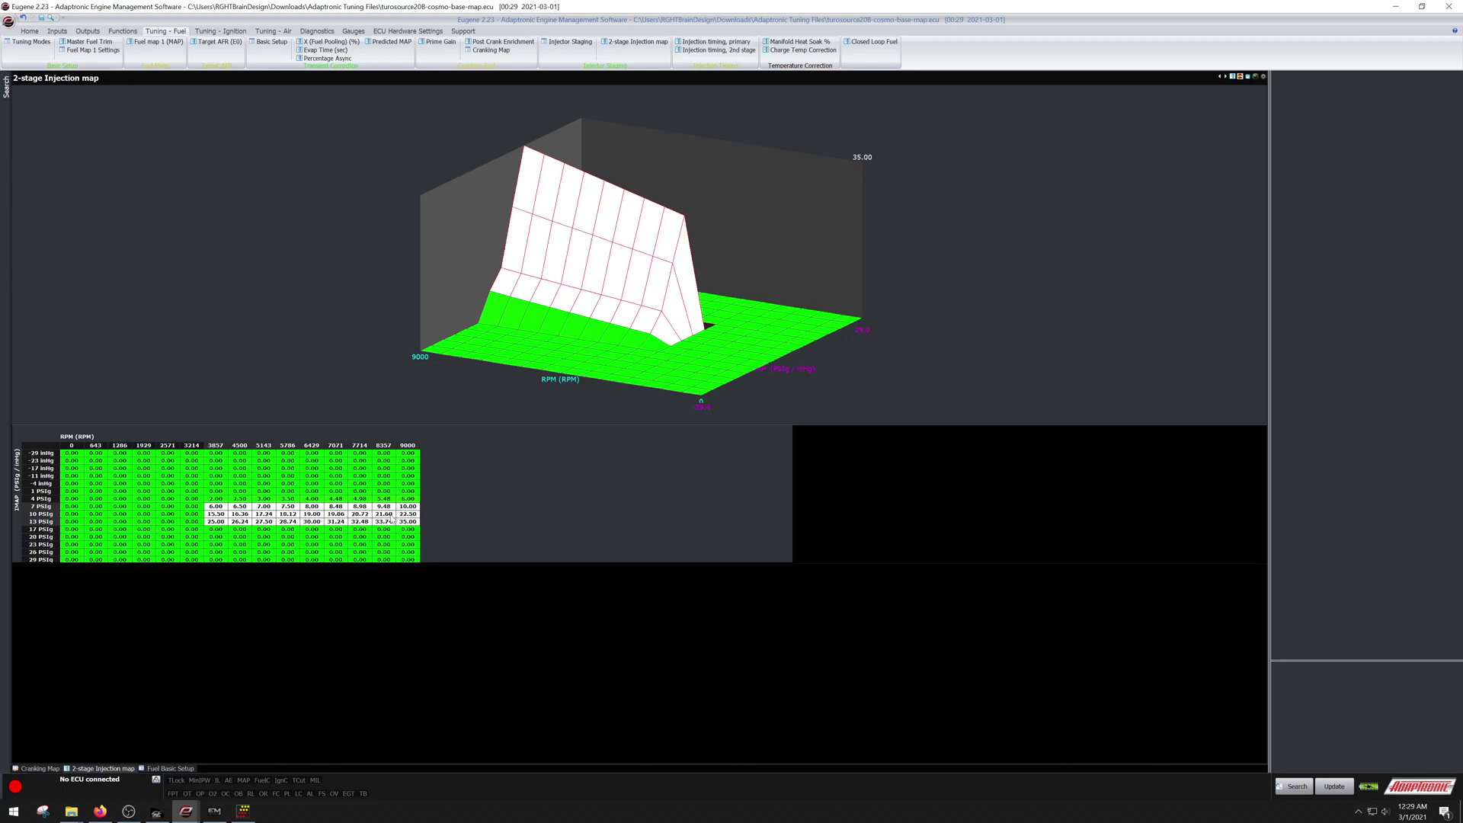
pyautogui.click(335, 529)
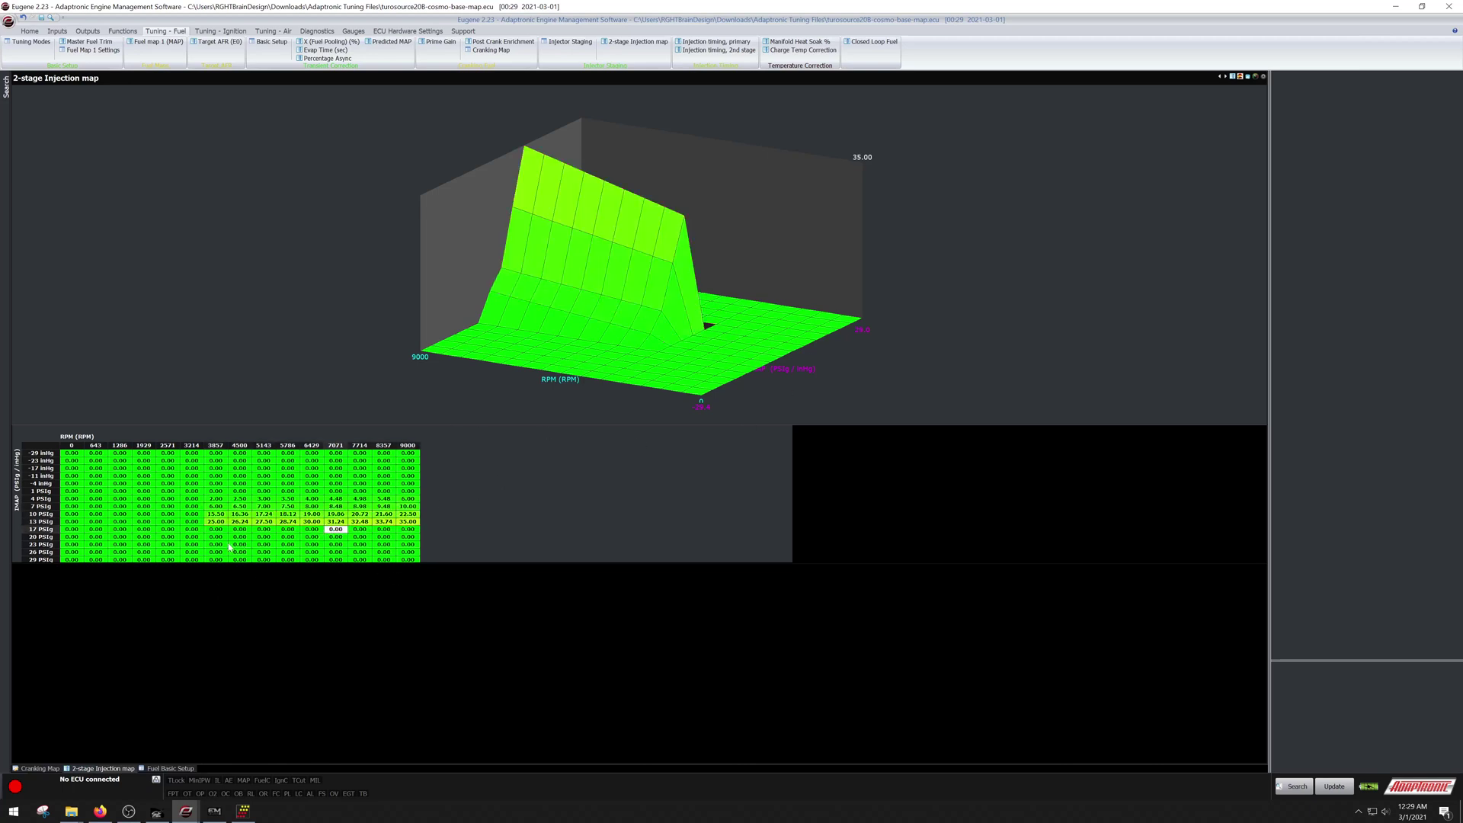
# Set the 20 PSIg row ends to 40 at 3857 rpm and 50 at 9000 rpm.
pyautogui.moveTo(216, 528); pyautogui.dragTo(217, 538)
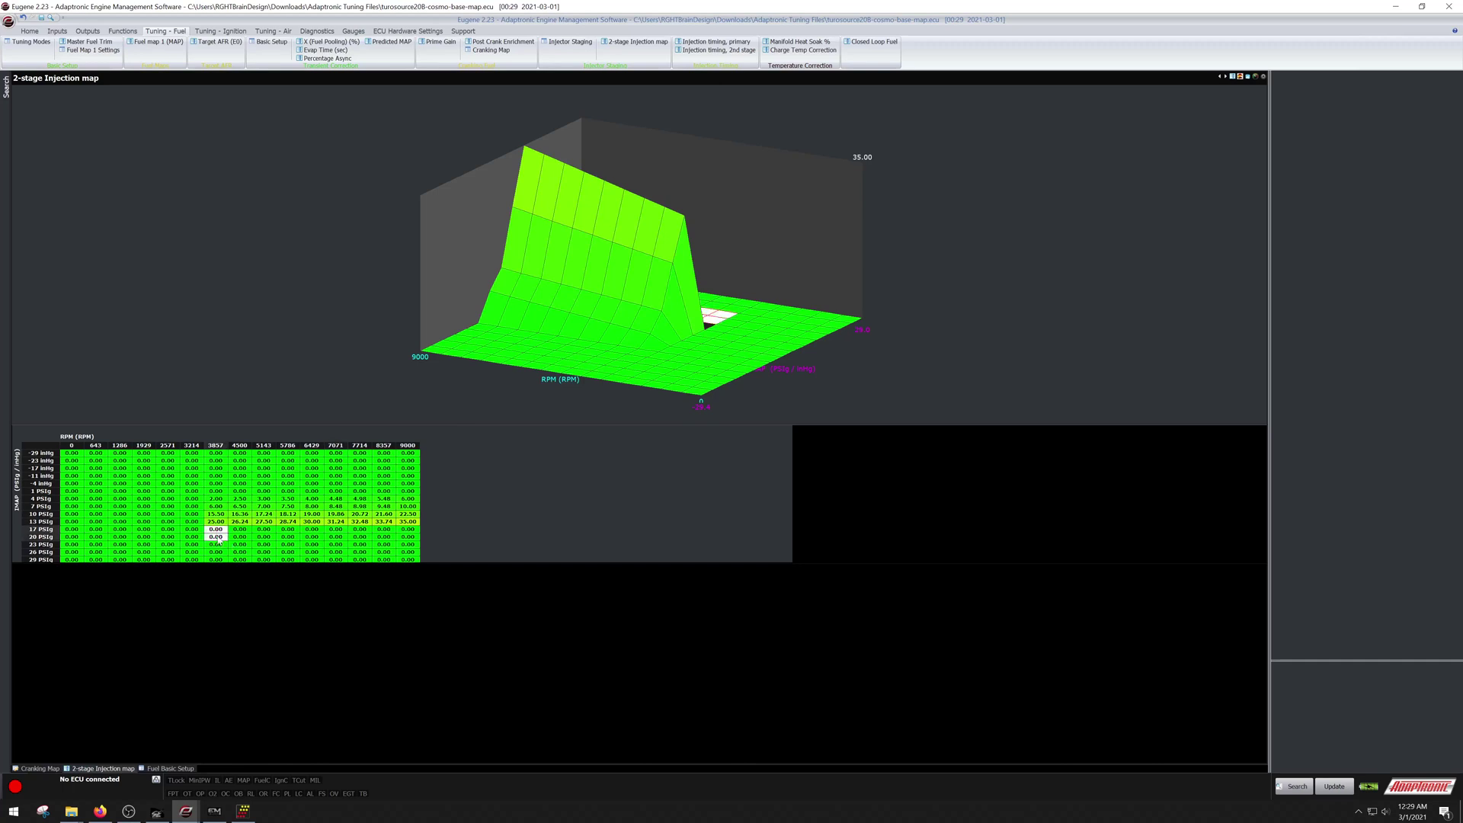
pyautogui.click(217, 530)
pyautogui.moveTo(216, 537); pyautogui.dragTo(417, 542)
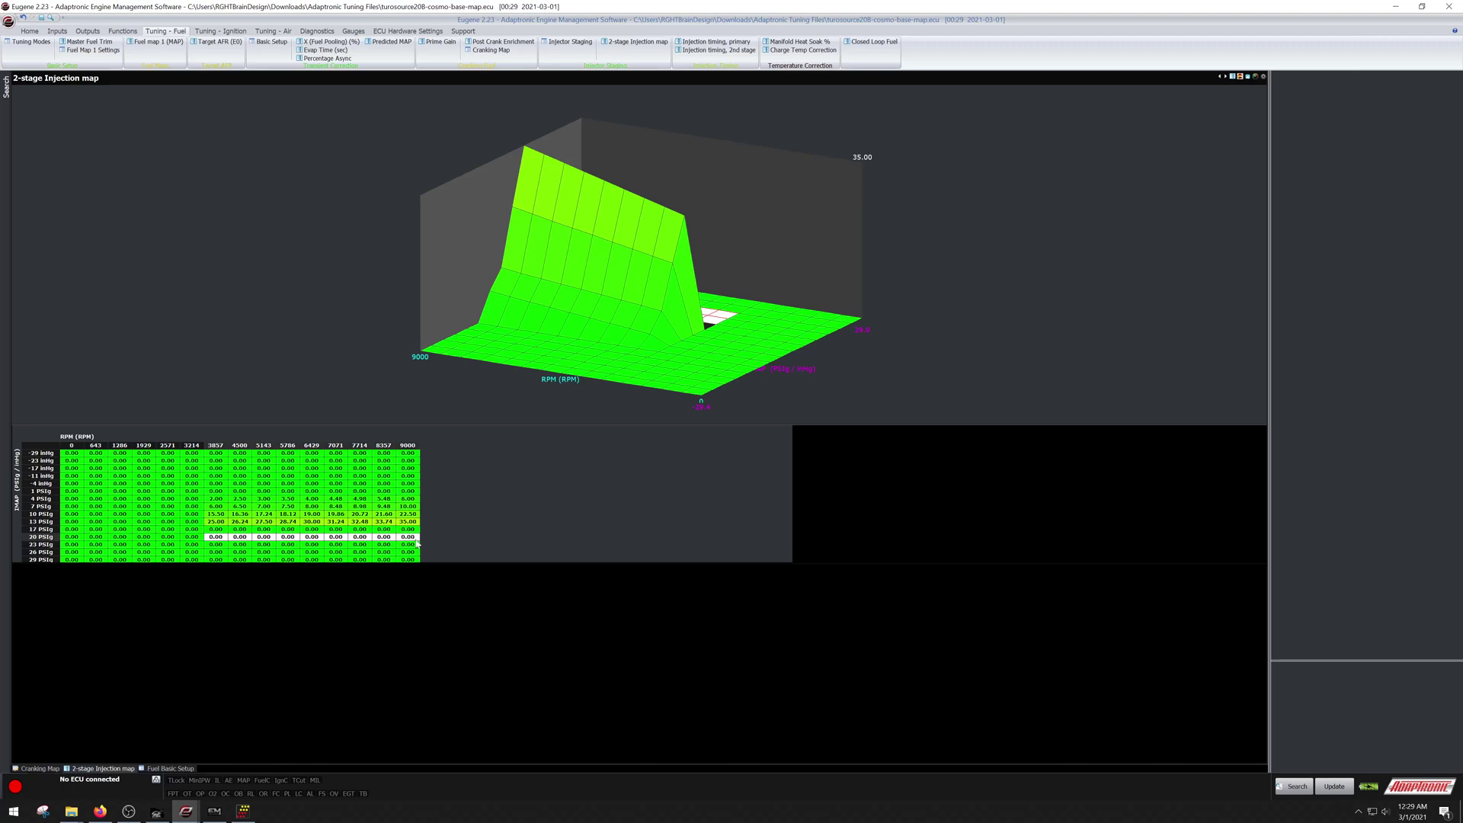
pyautogui.click(217, 540)
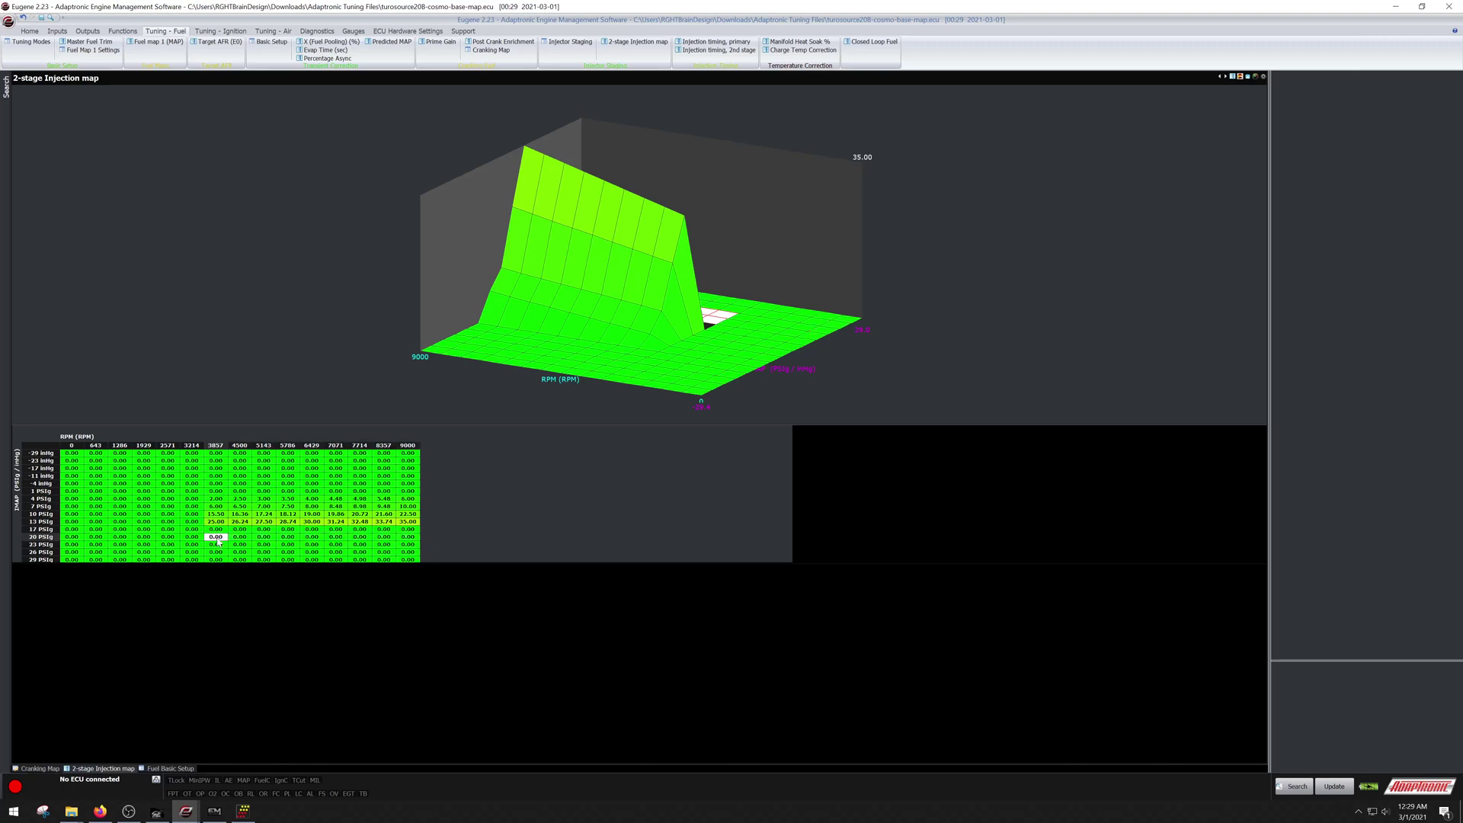
pyautogui.write('40')
pyautogui.press('Return')
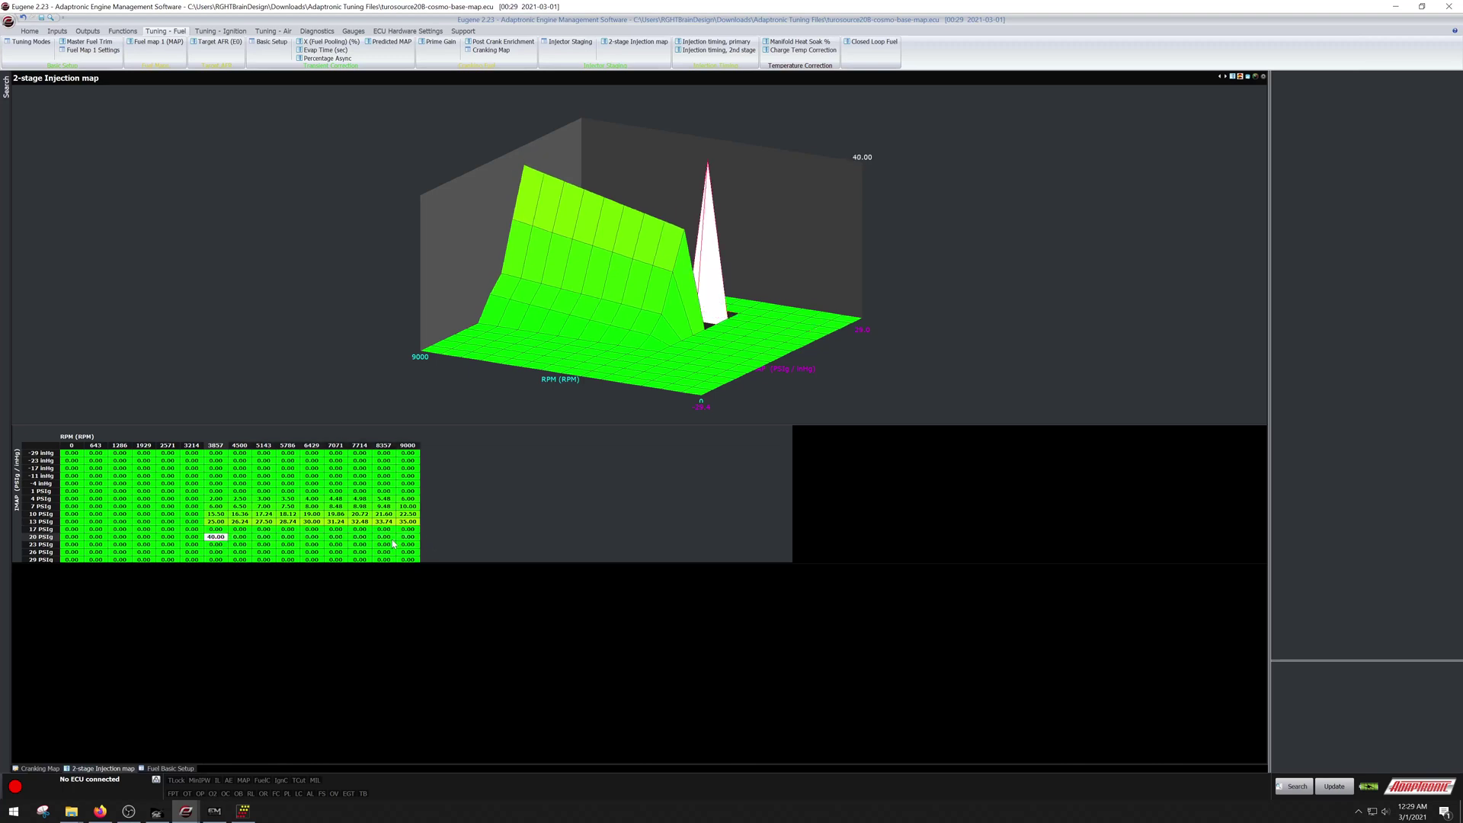
pyautogui.click(392, 538)
pyautogui.press('Right')
pyautogui.write('50')
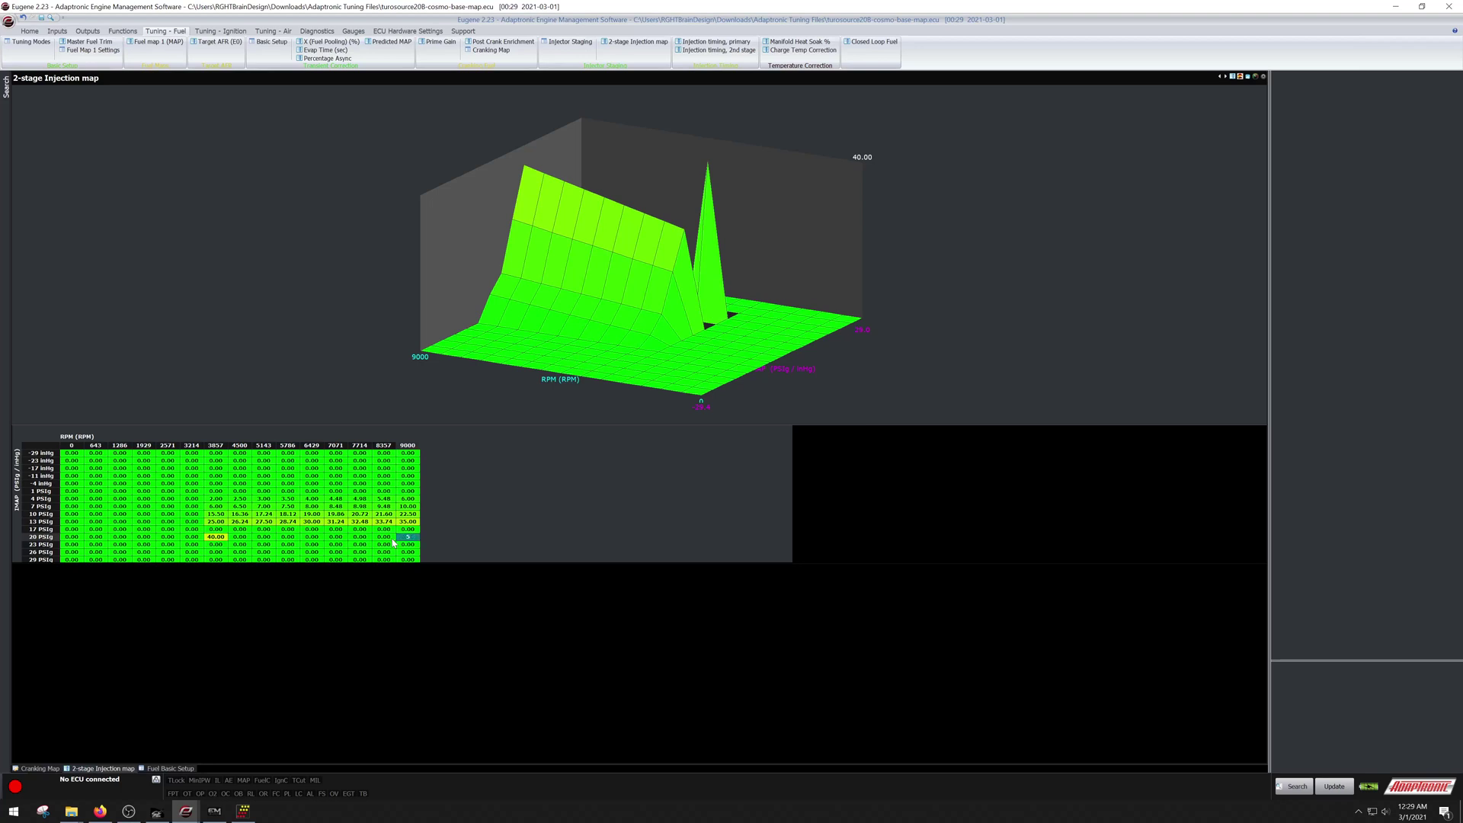
pyautogui.press('Return')
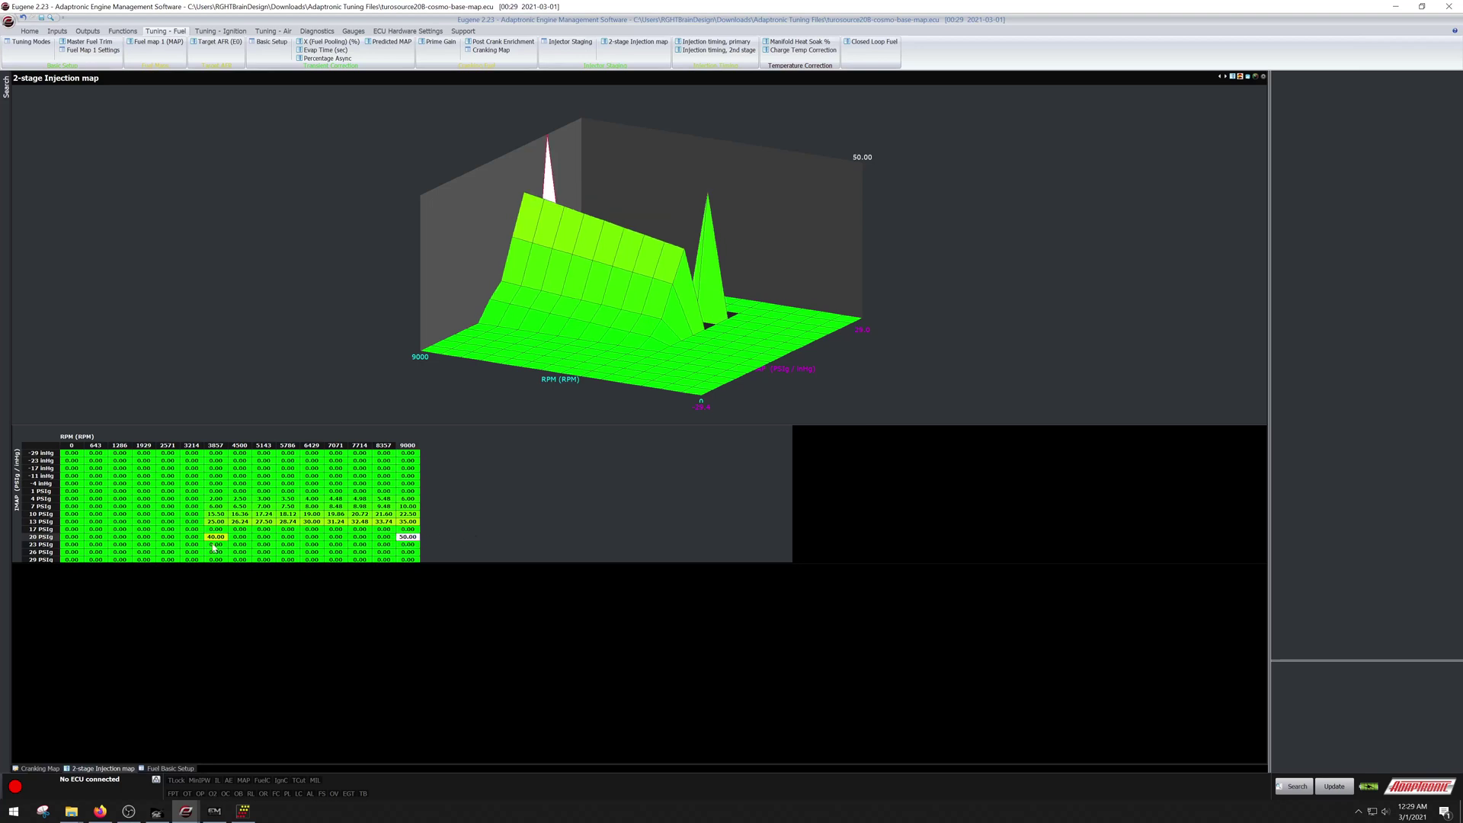
# Interpolate the 20 PSIg row from 40 to 50, then fill the 17 PSIg row between.
pyautogui.moveTo(216, 537); pyautogui.dragTo(407, 538)
pyautogui.press('i')
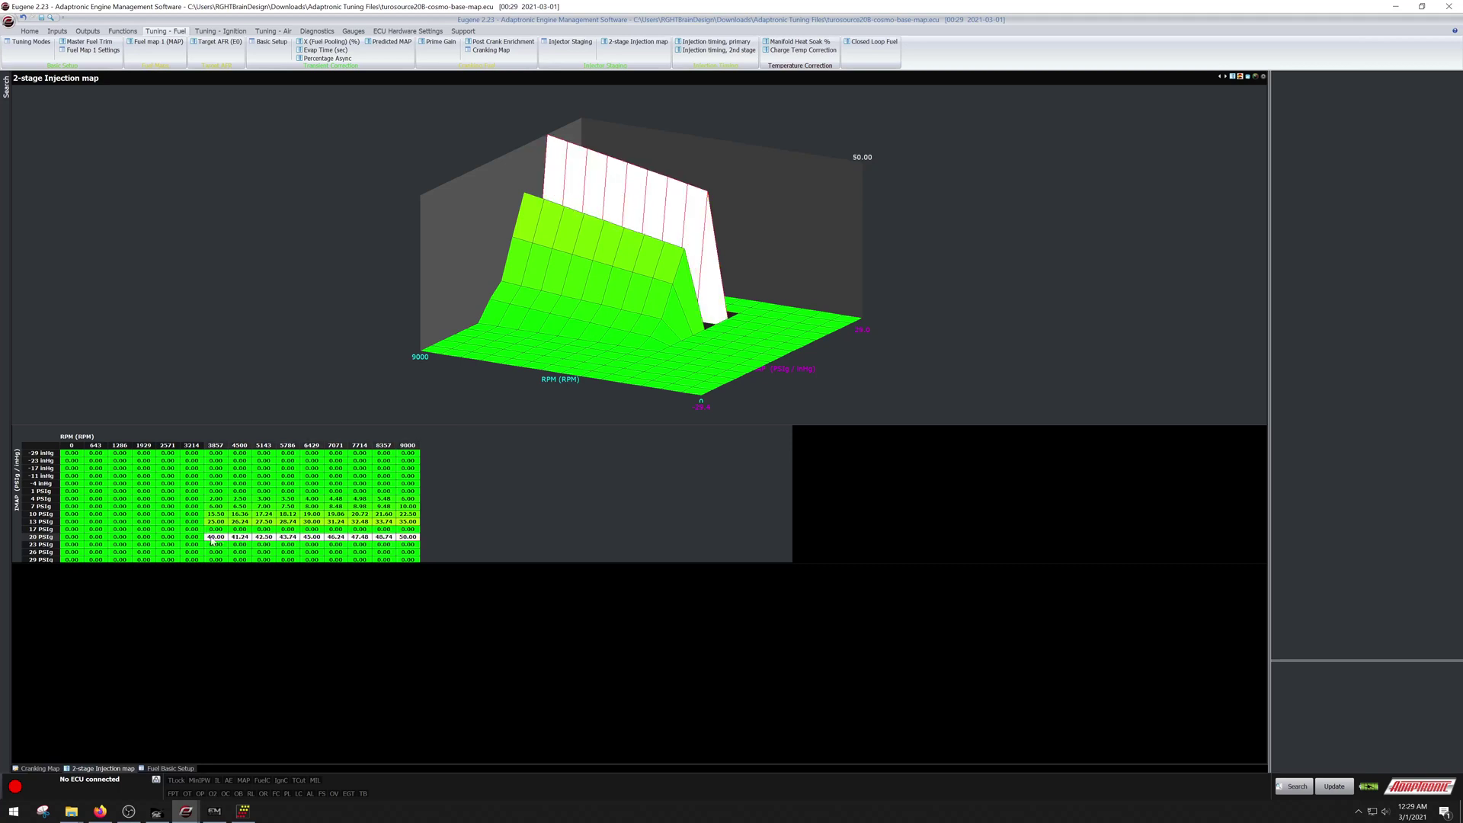
pyautogui.moveTo(216, 522); pyautogui.dragTo(418, 538)
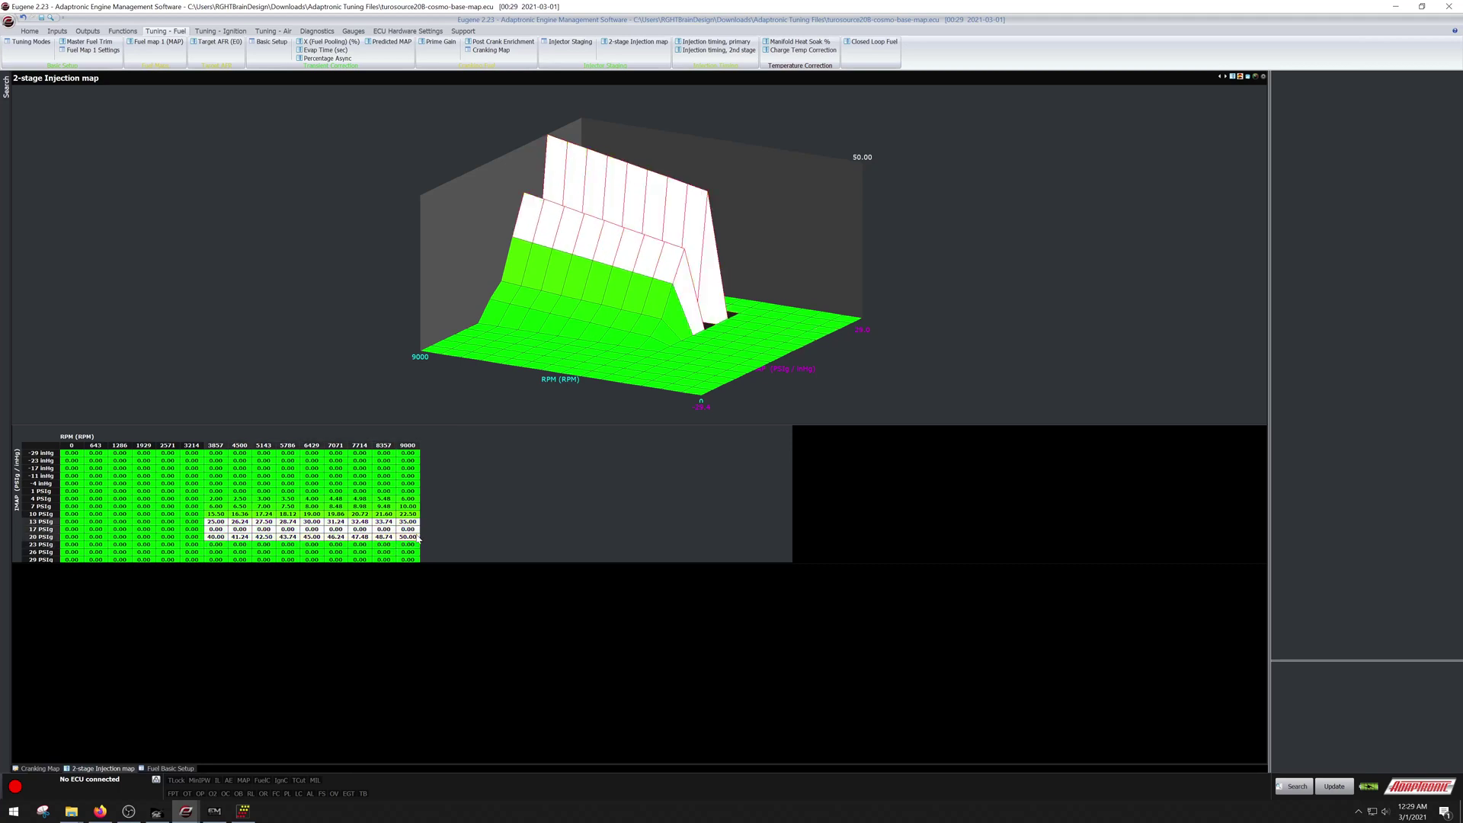
pyautogui.press('i')
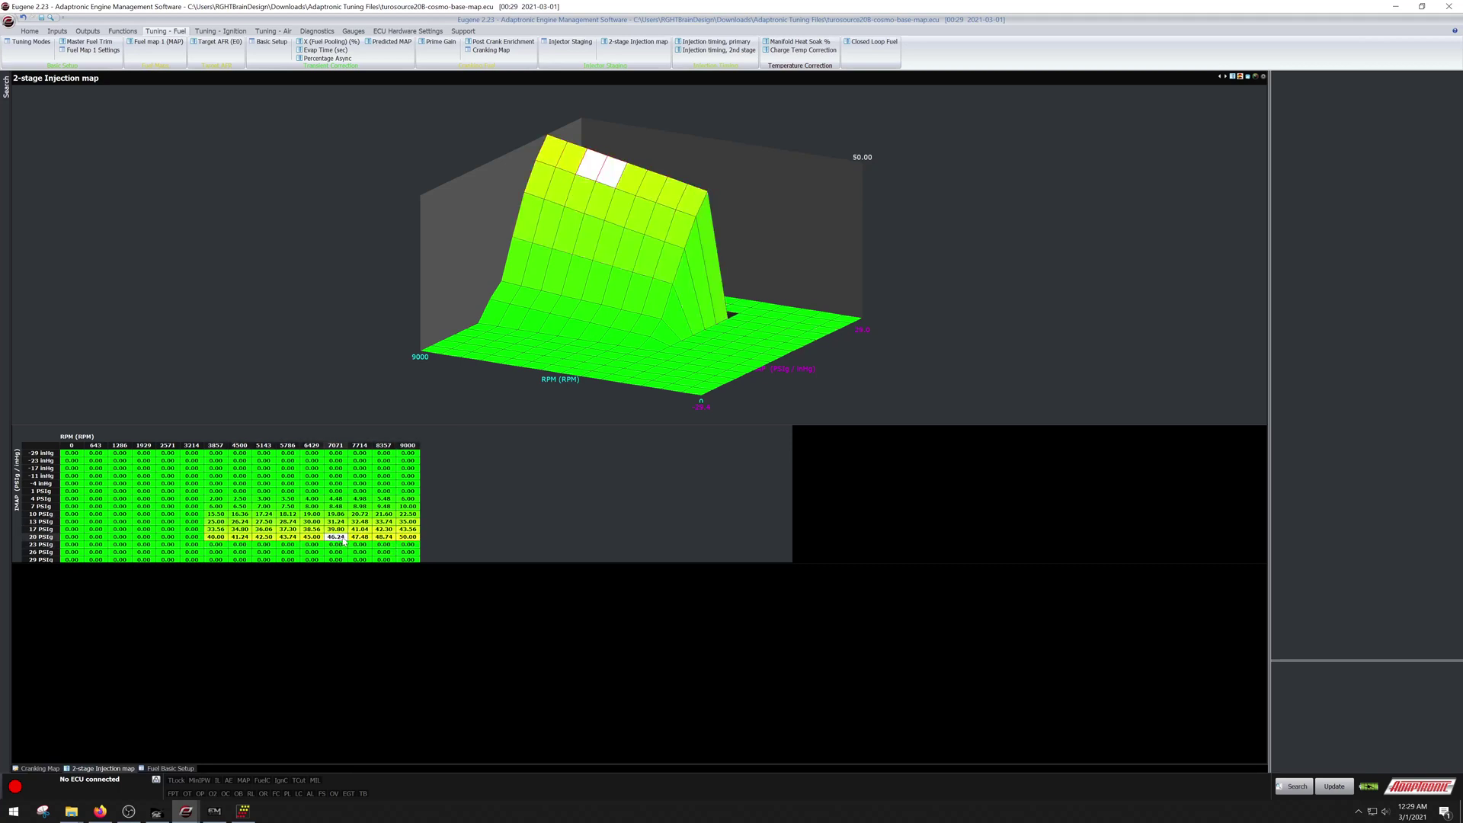
# Set all 23–29 PSIg cells from 3857 to 9000 rpm to 50.
pyautogui.click(218, 545)
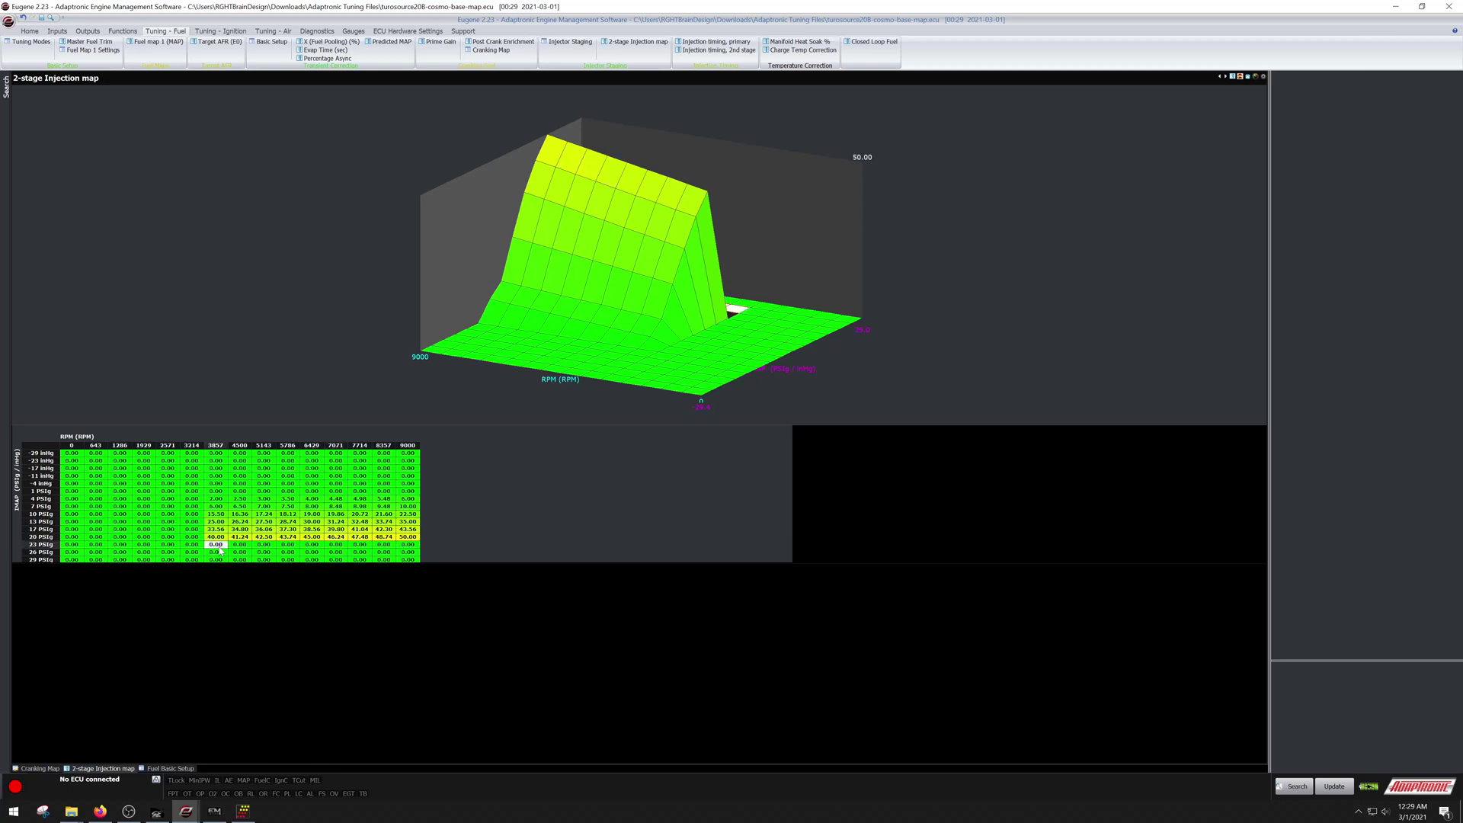
pyautogui.moveTo(219, 549); pyautogui.dragTo(410, 566)
pyautogui.write('50')
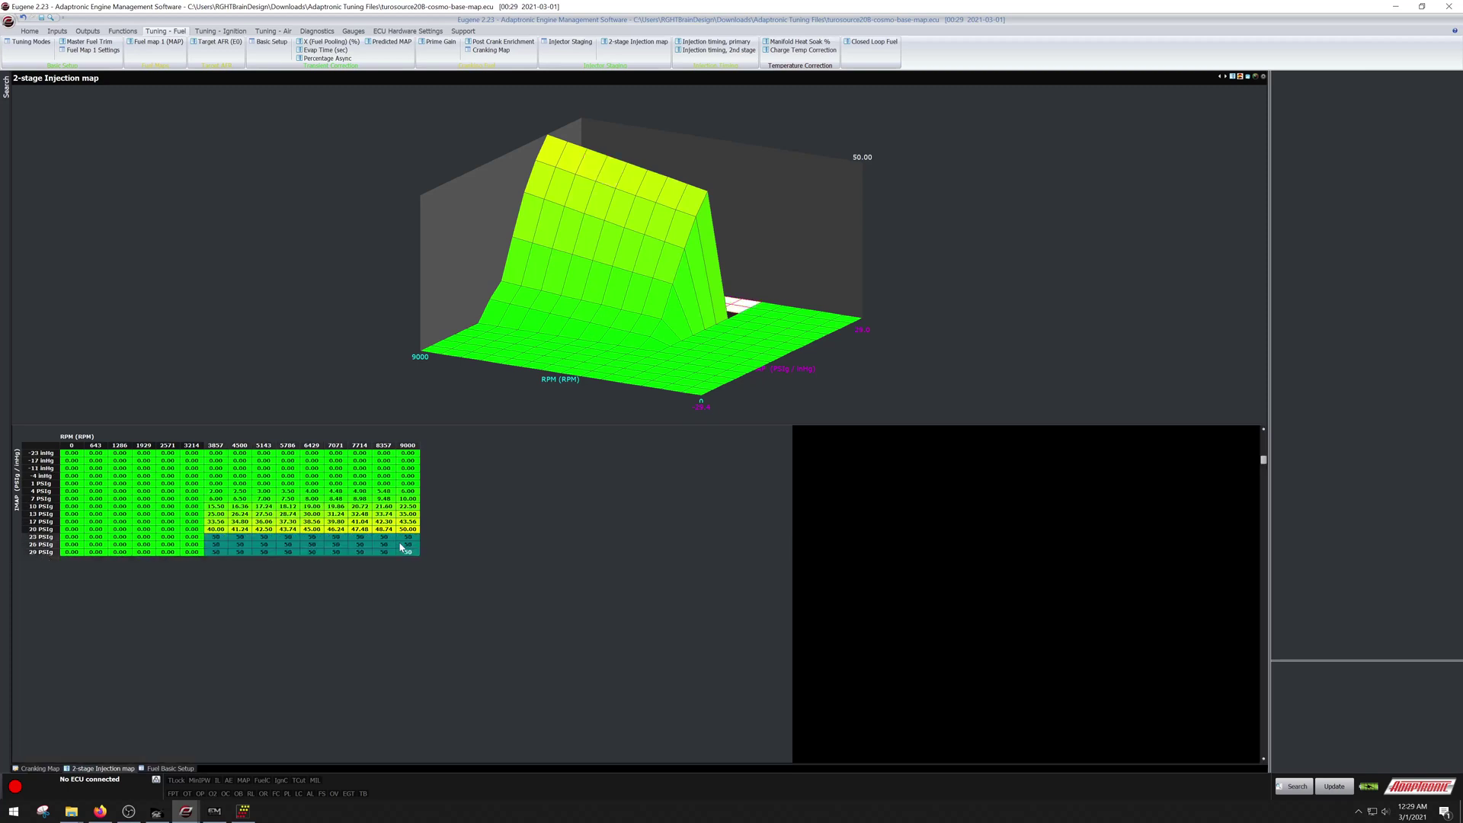
pyautogui.press('Return')
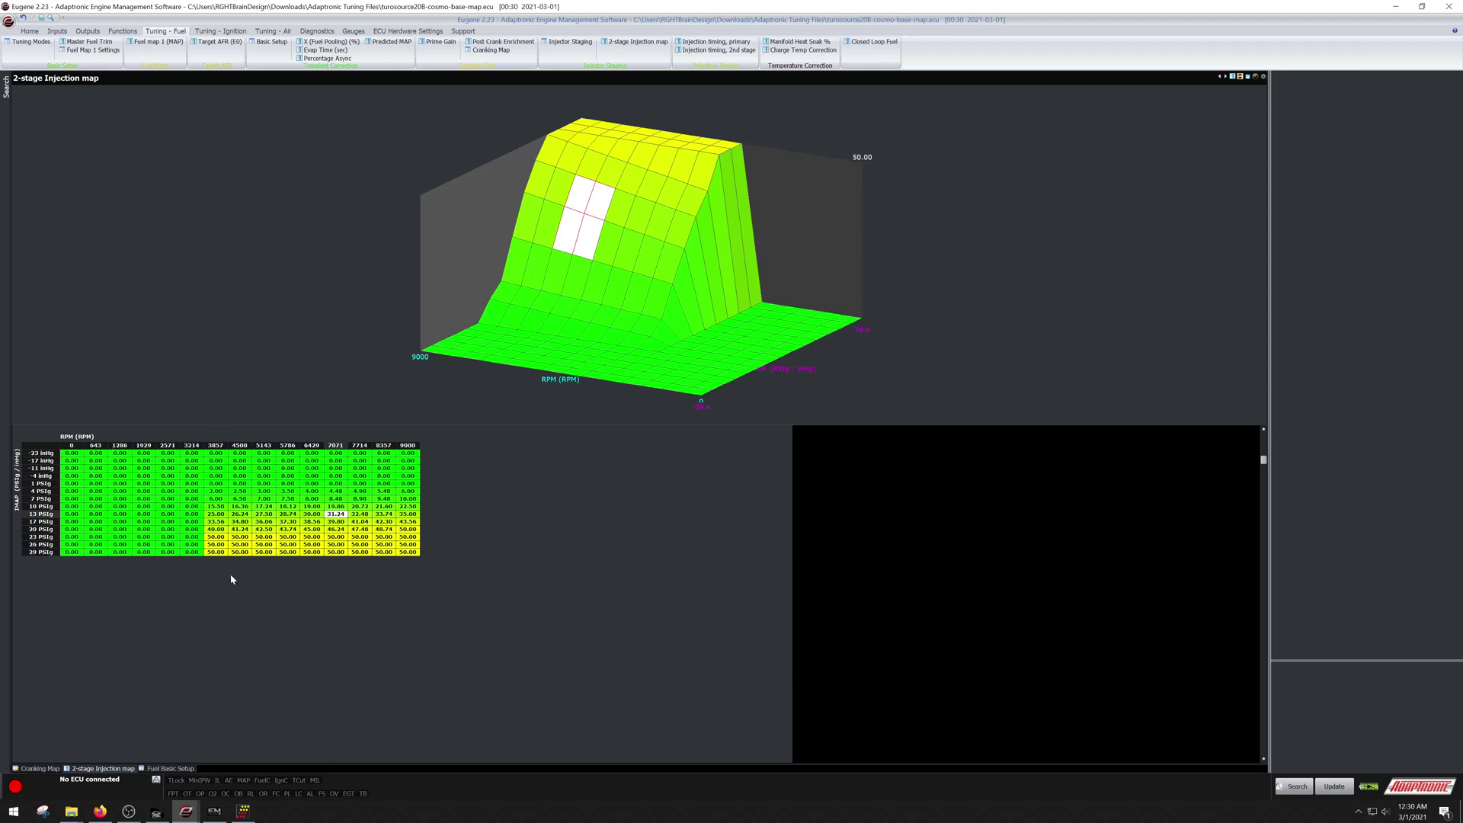
# Show the 2nd-stage injection timing map and inspect blocks of its 340.0 vacuum and boost cells.
pyautogui.click(716, 41)
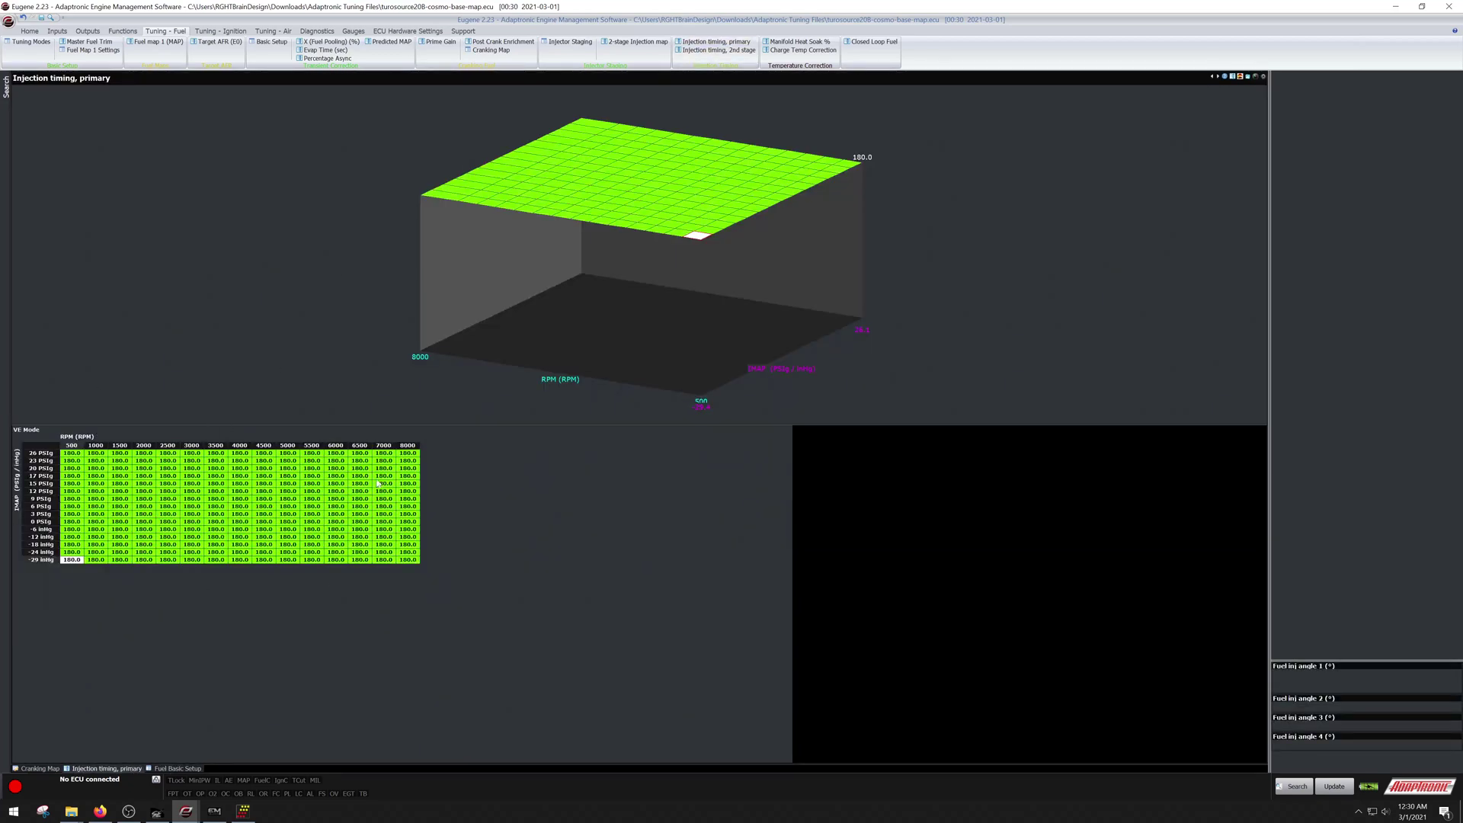
pyautogui.click(718, 49)
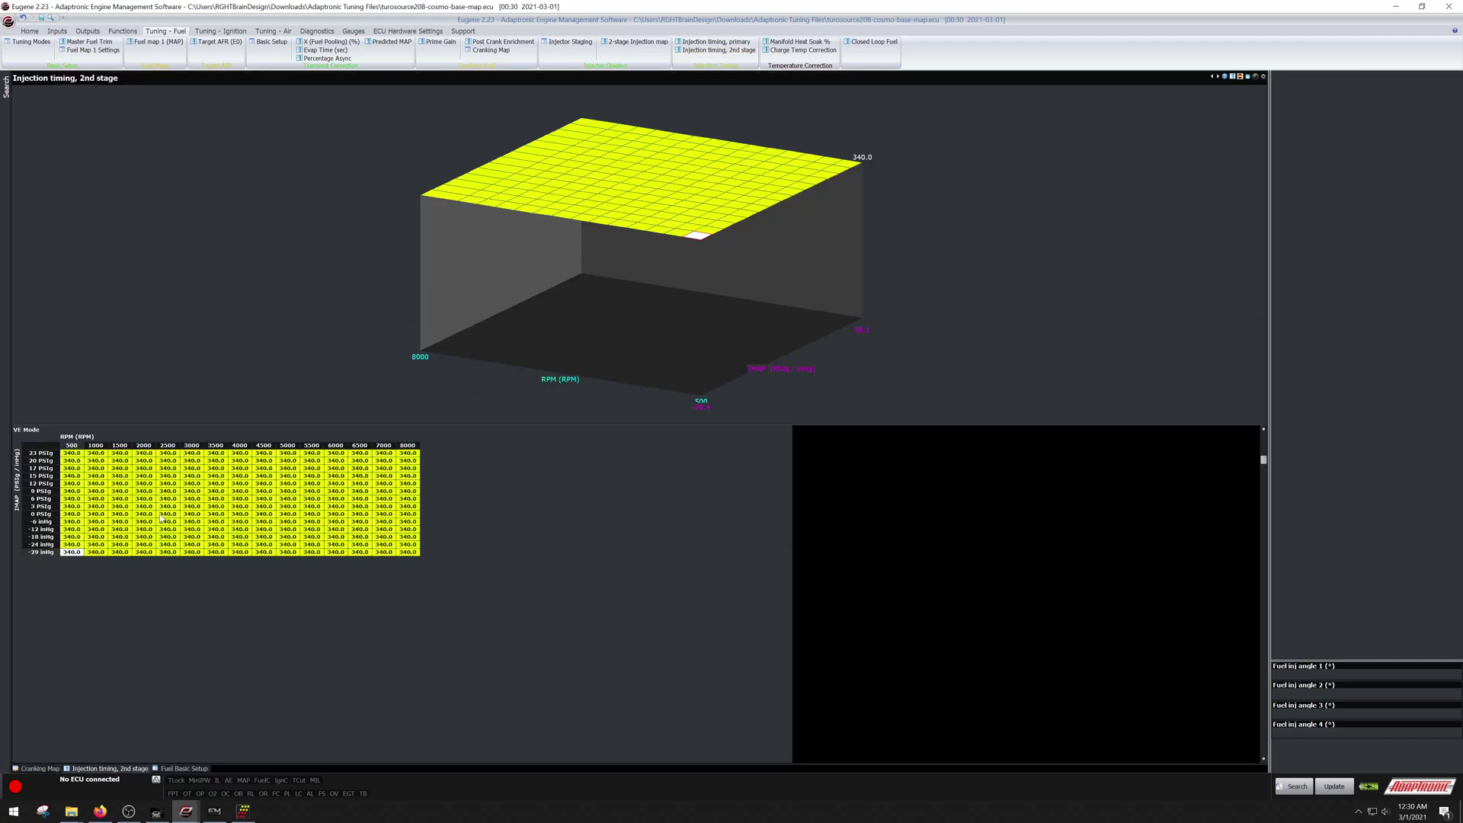
pyautogui.moveTo(72, 528); pyautogui.dragTo(167, 544)
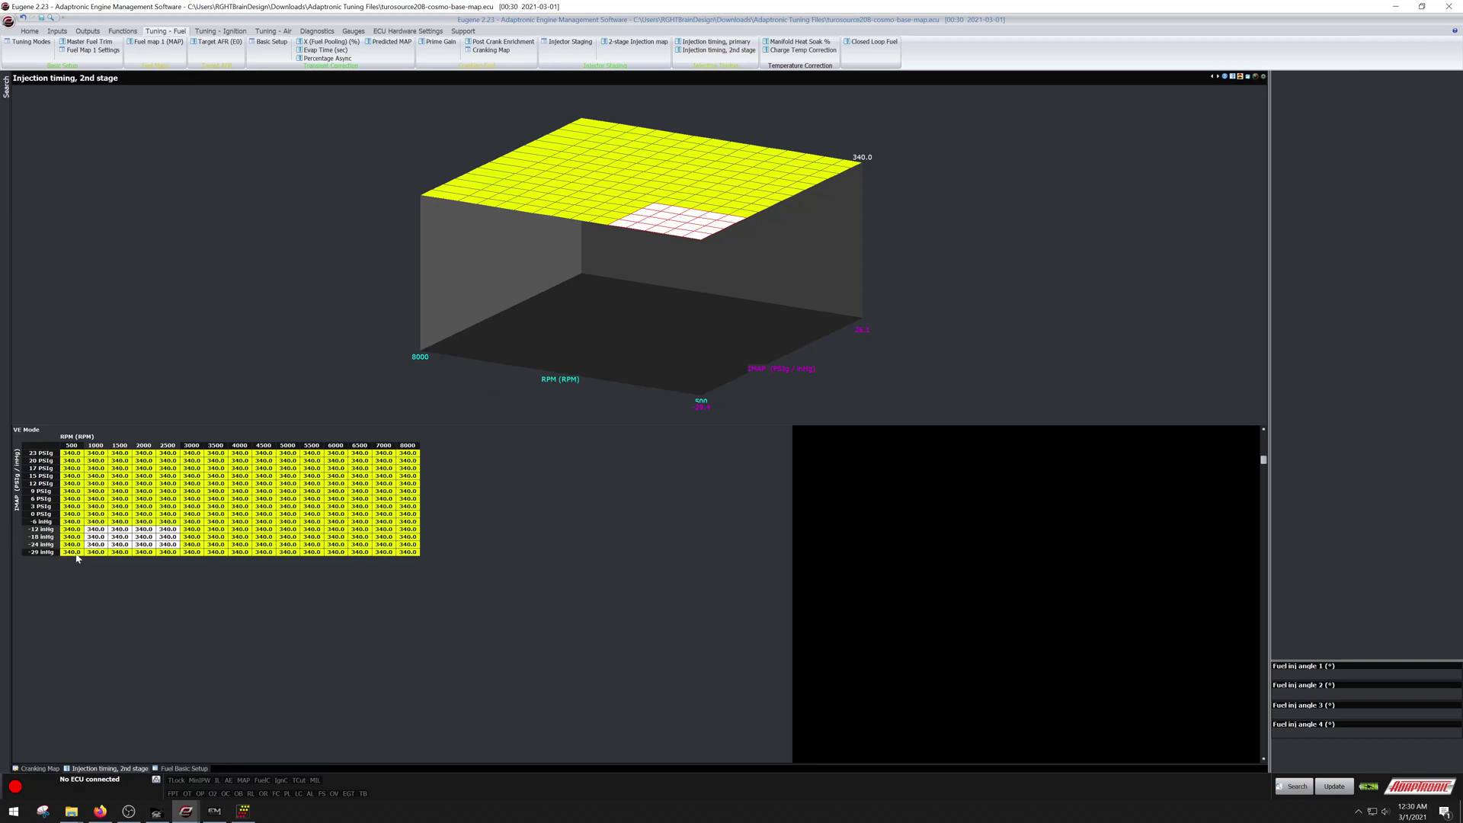
pyautogui.moveTo(95, 522); pyautogui.dragTo(238, 556)
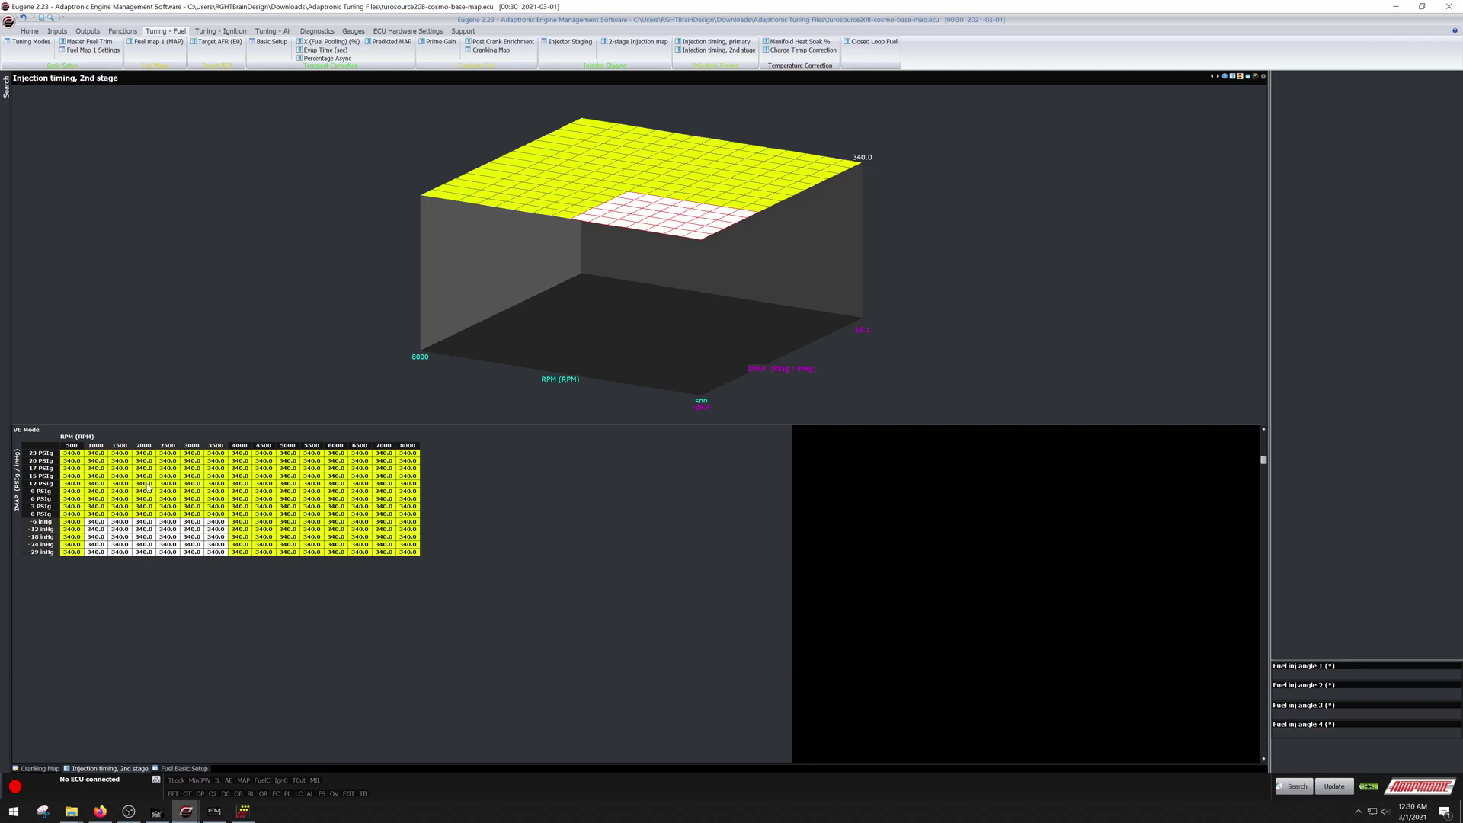
pyautogui.moveTo(119, 483); pyautogui.dragTo(217, 489)
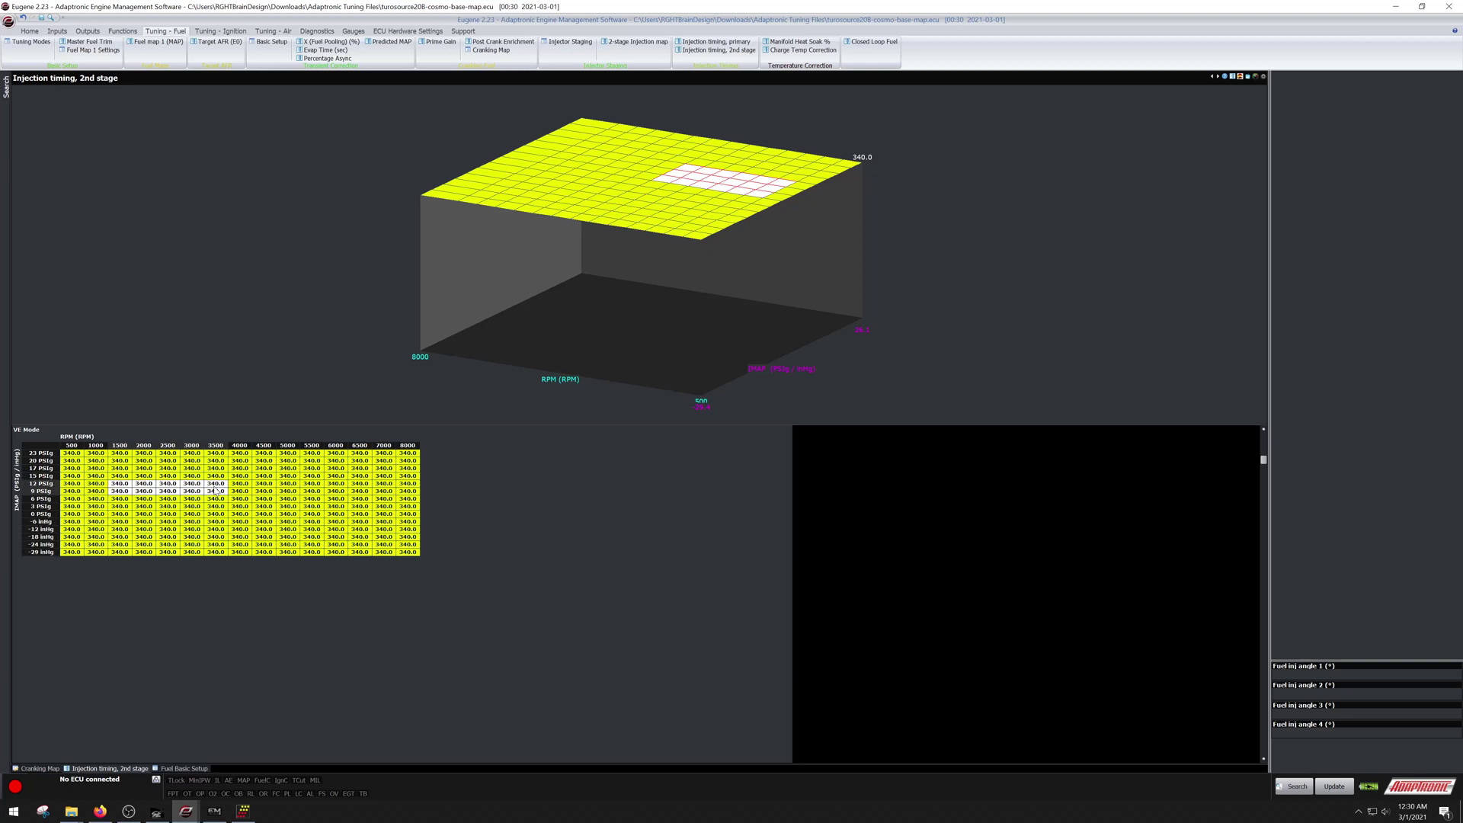
pyautogui.moveTo(119, 506); pyautogui.dragTo(227, 493)
pyautogui.moveTo(103, 499); pyautogui.dragTo(169, 501)
pyautogui.moveTo(341, 491); pyautogui.dragTo(421, 498)
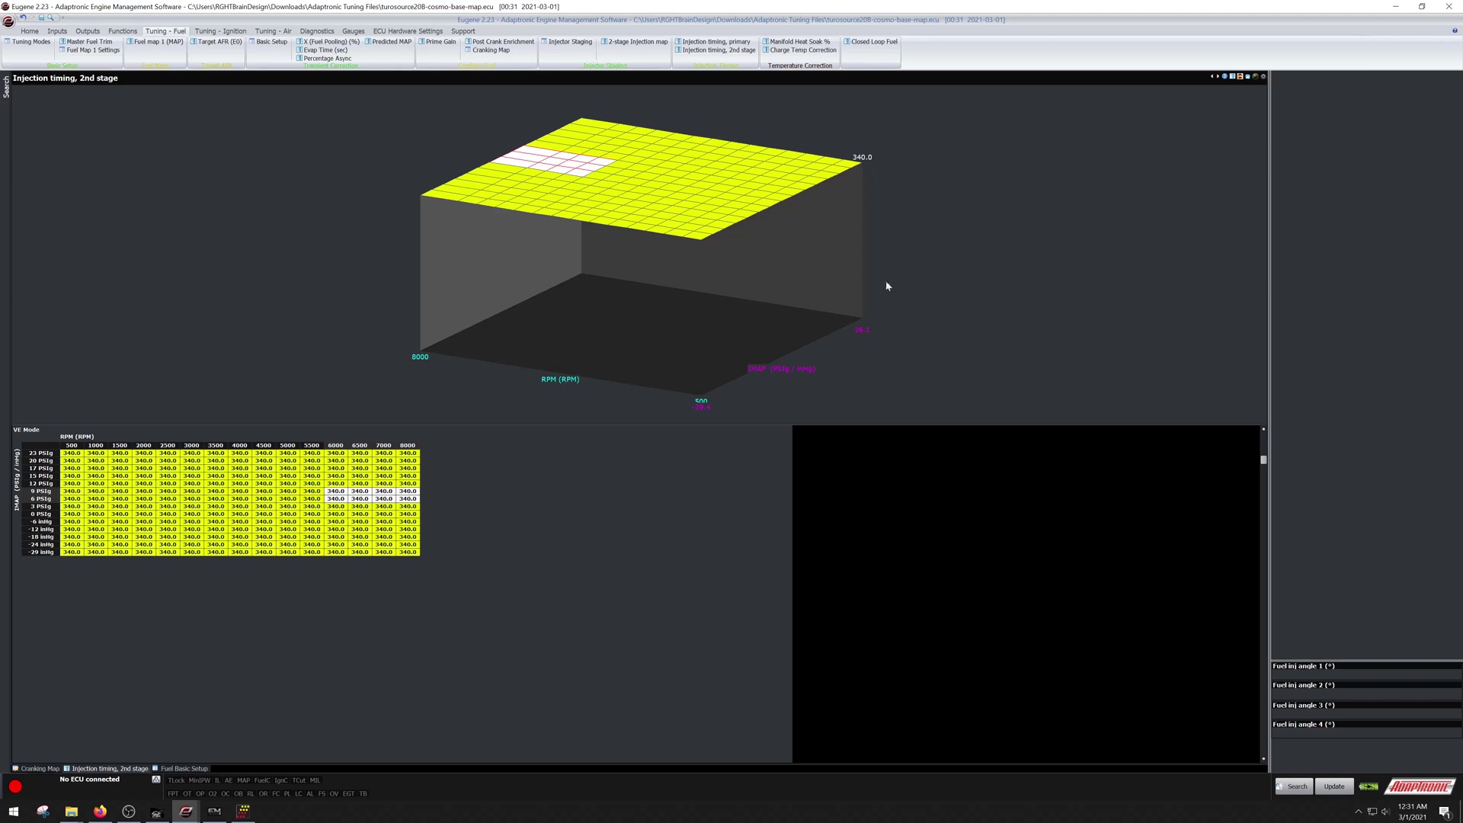
# View Ignition Map 1 (MAP)'s 2500–5500 RPM block, then bring up the other tune's window.
pyautogui.click(199, 34)
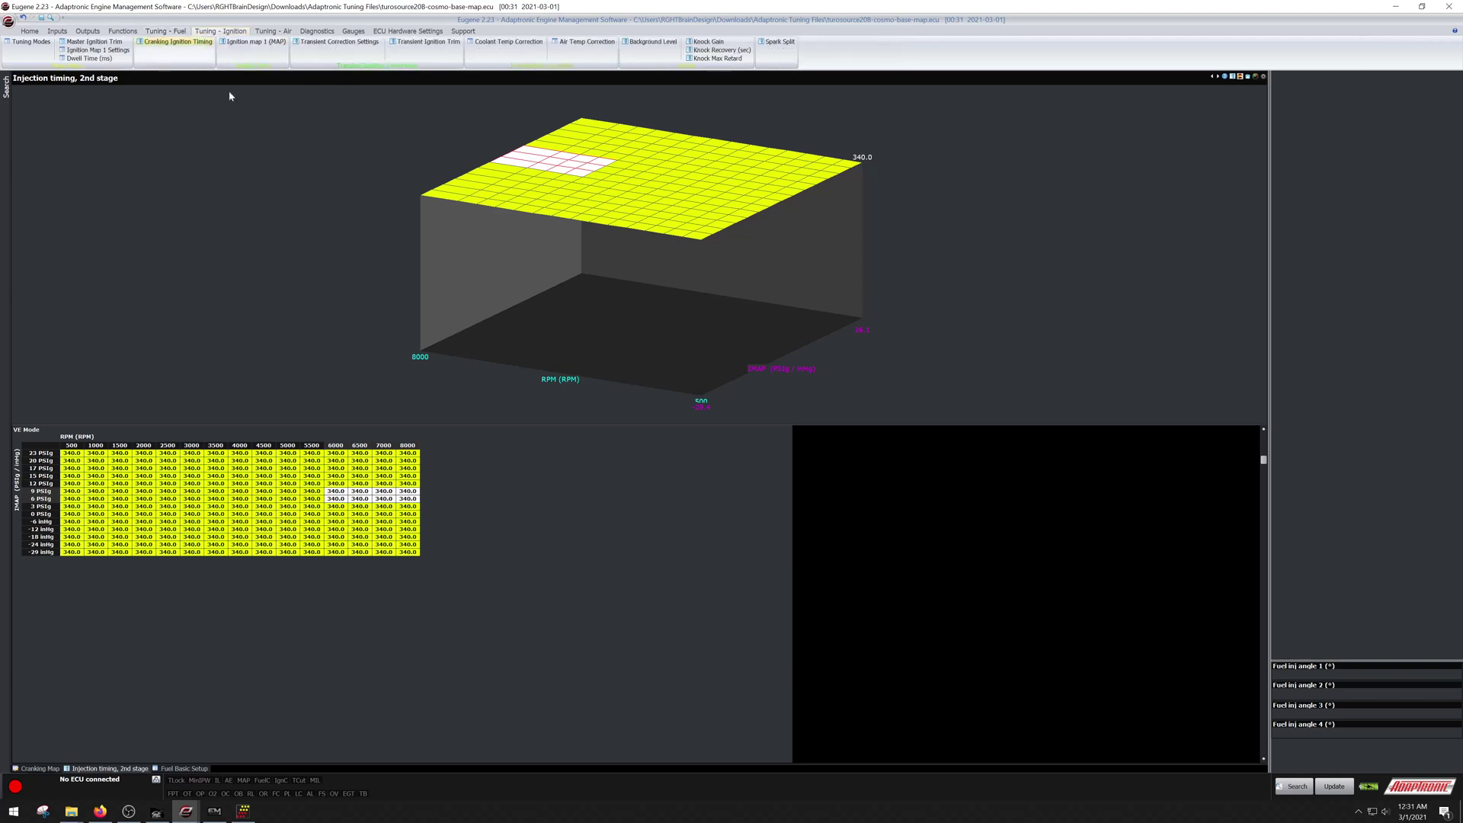
pyautogui.click(255, 48)
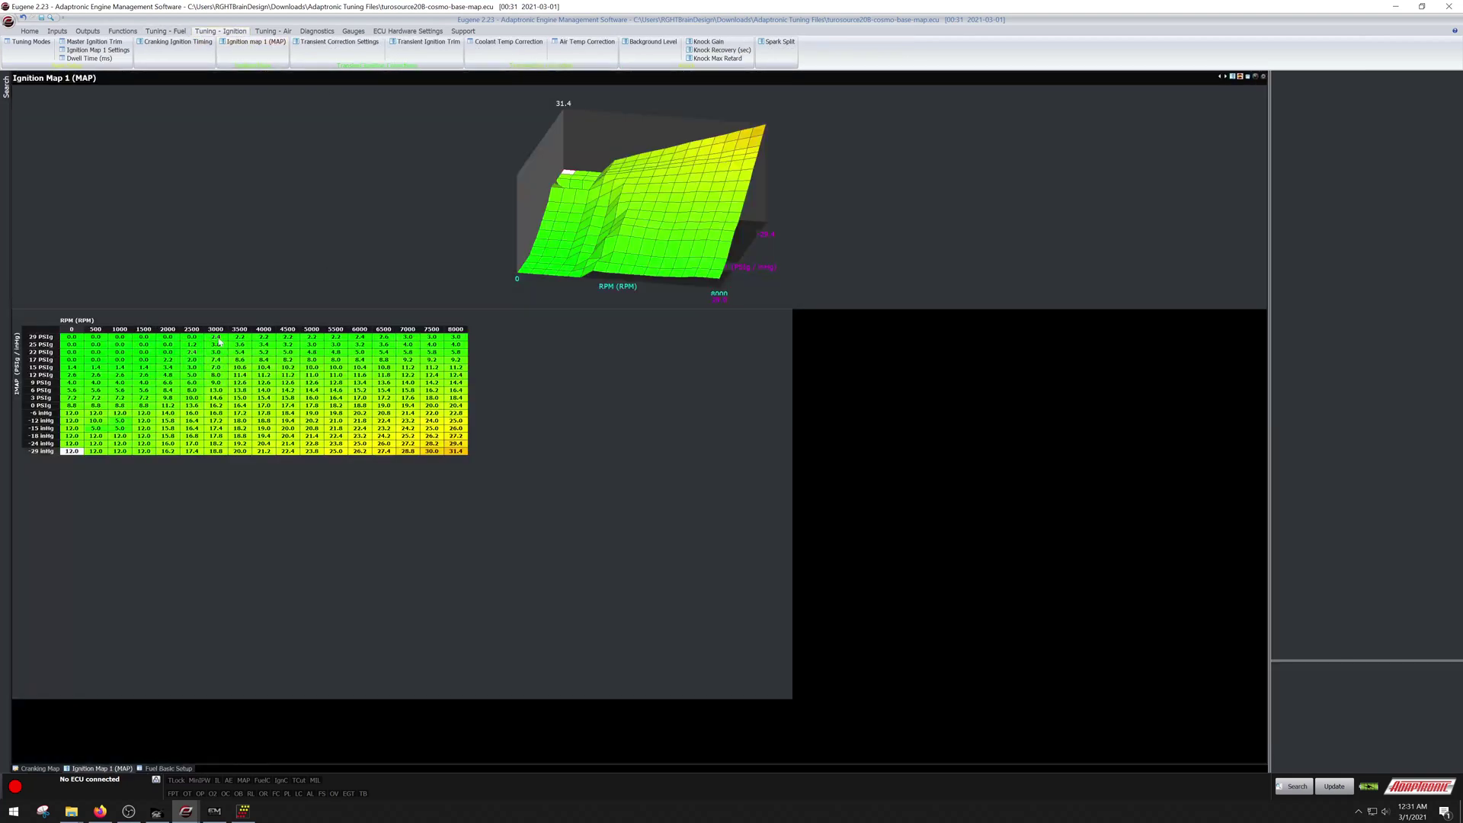
pyautogui.moveTo(191, 397); pyautogui.dragTo(347, 445)
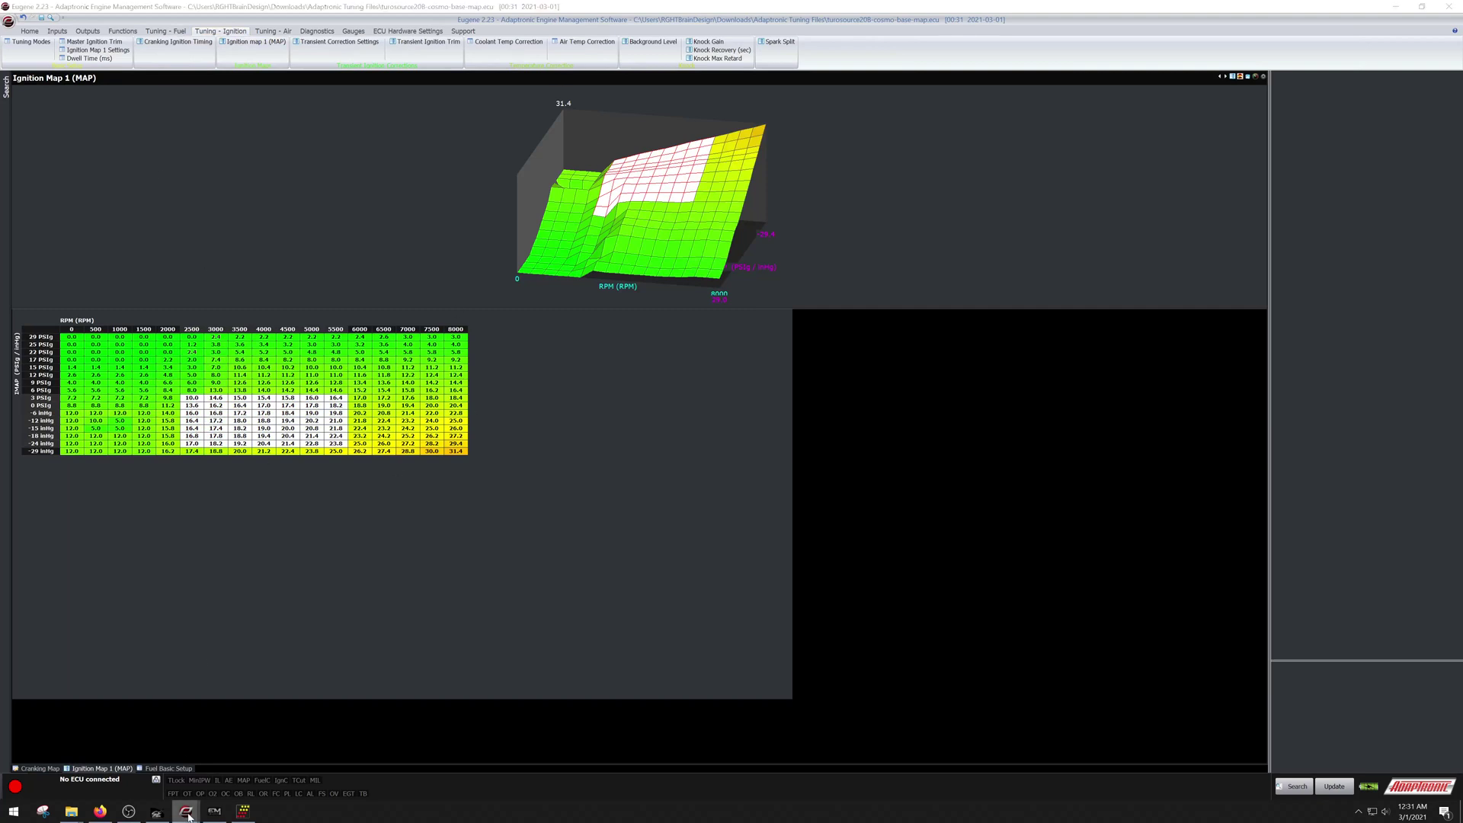
pyautogui.moveTo(186, 811)
pyautogui.click(247, 754)
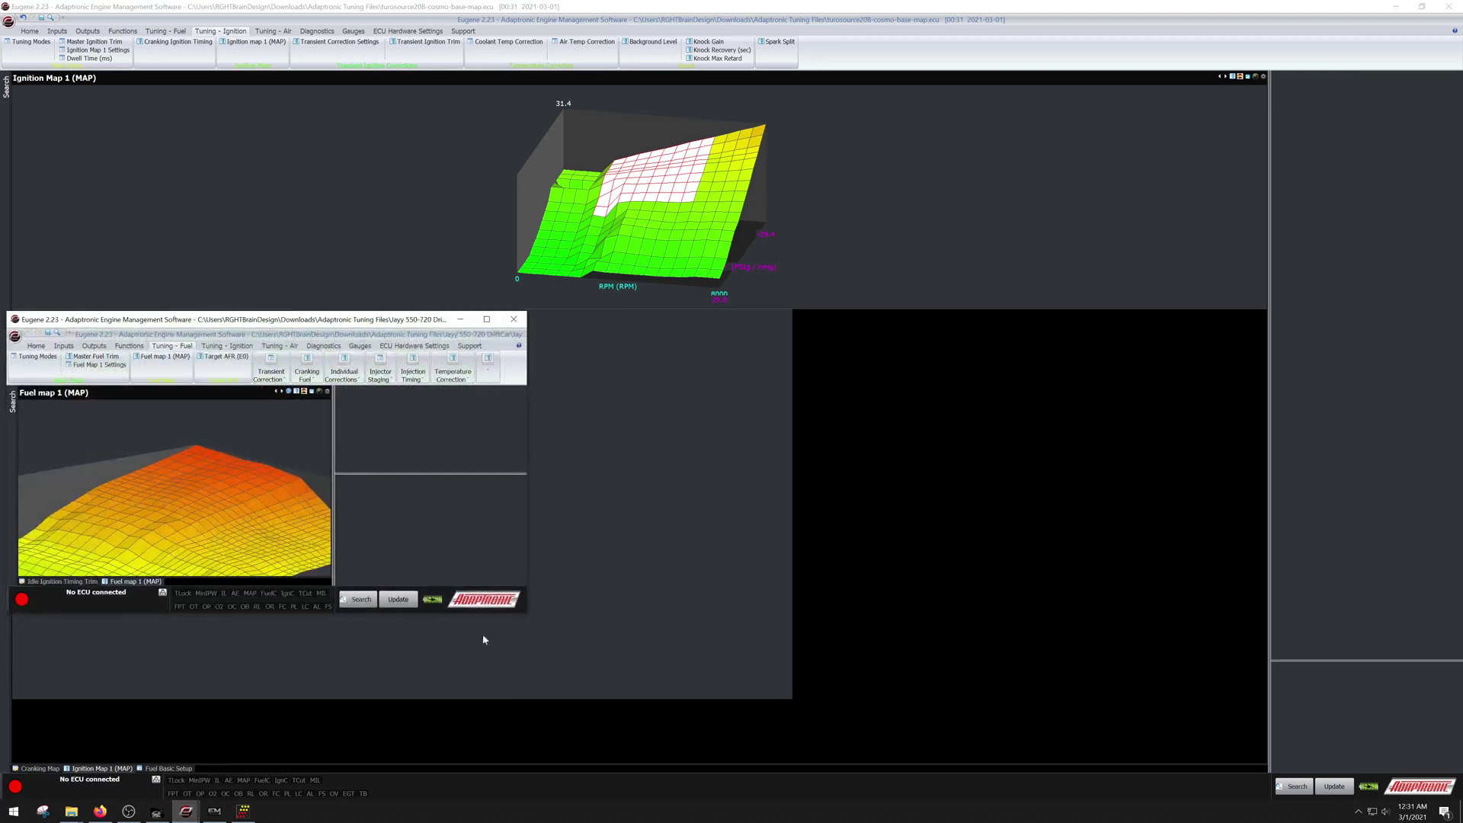
# Maximize the other tune's window, review its primary and 2nd-stage injection timing, then show Predicted MAP.
pyautogui.click(486, 318)
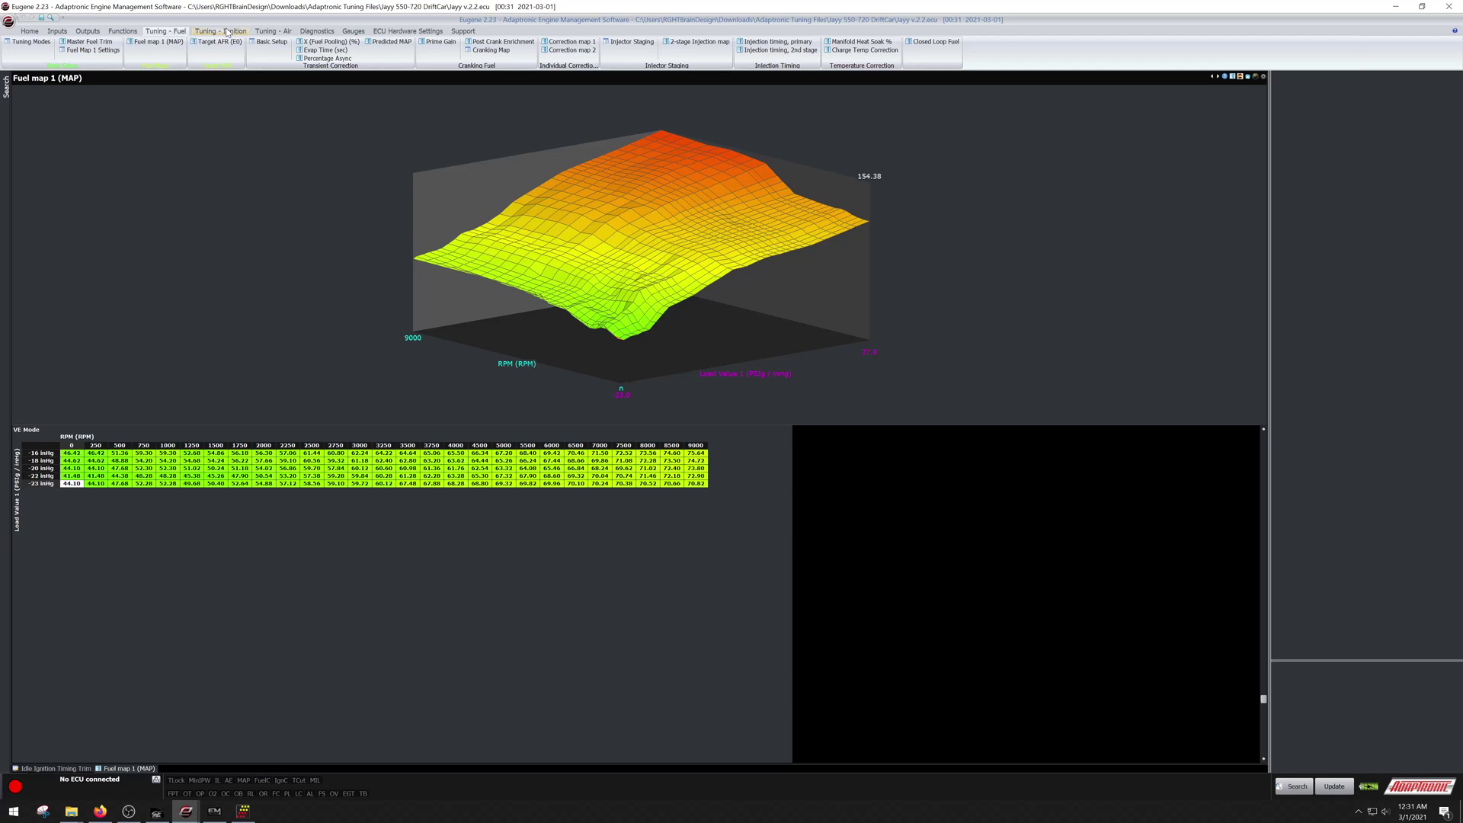
pyautogui.click(758, 42)
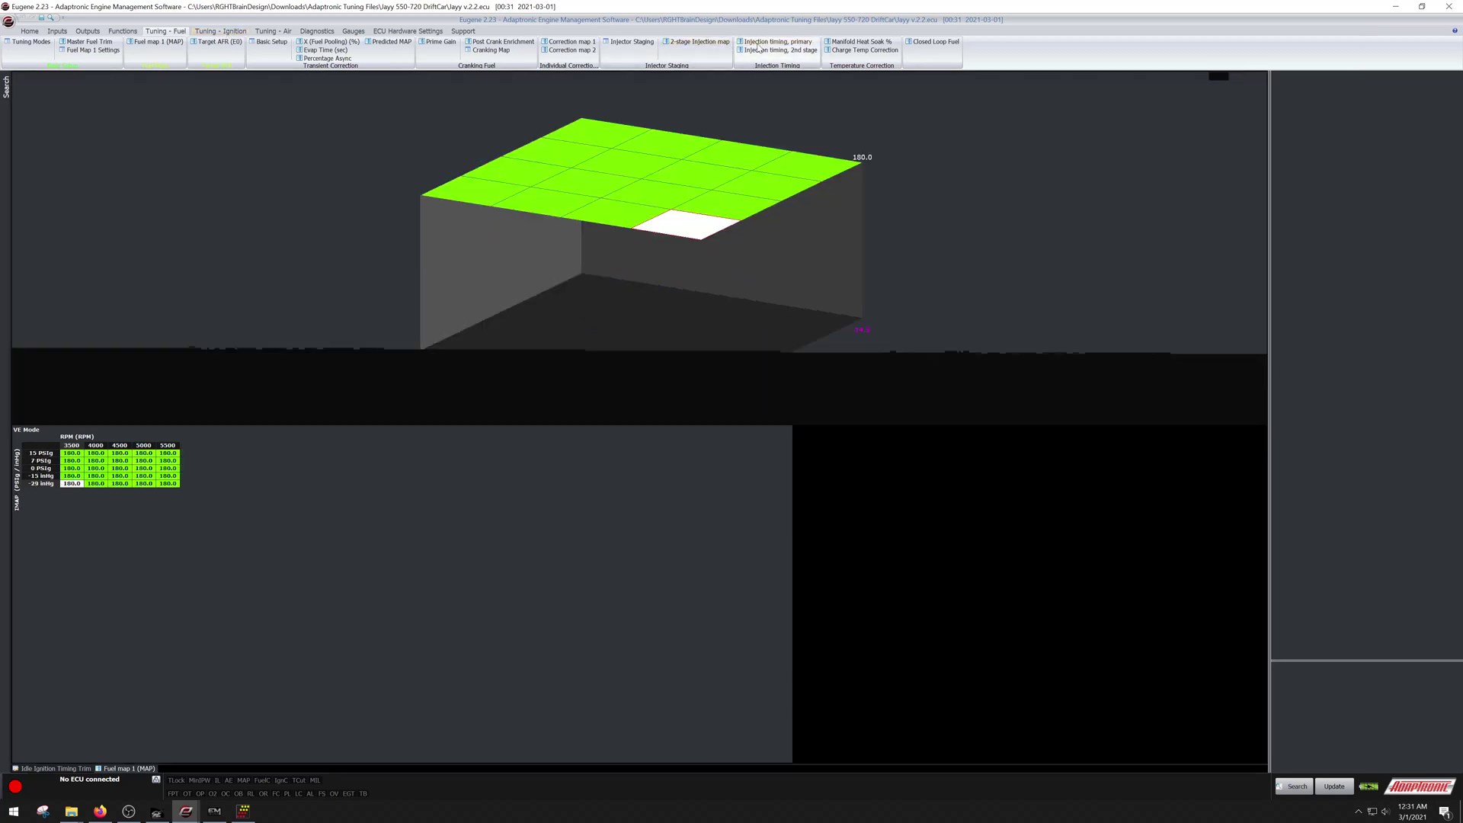
pyautogui.click(756, 50)
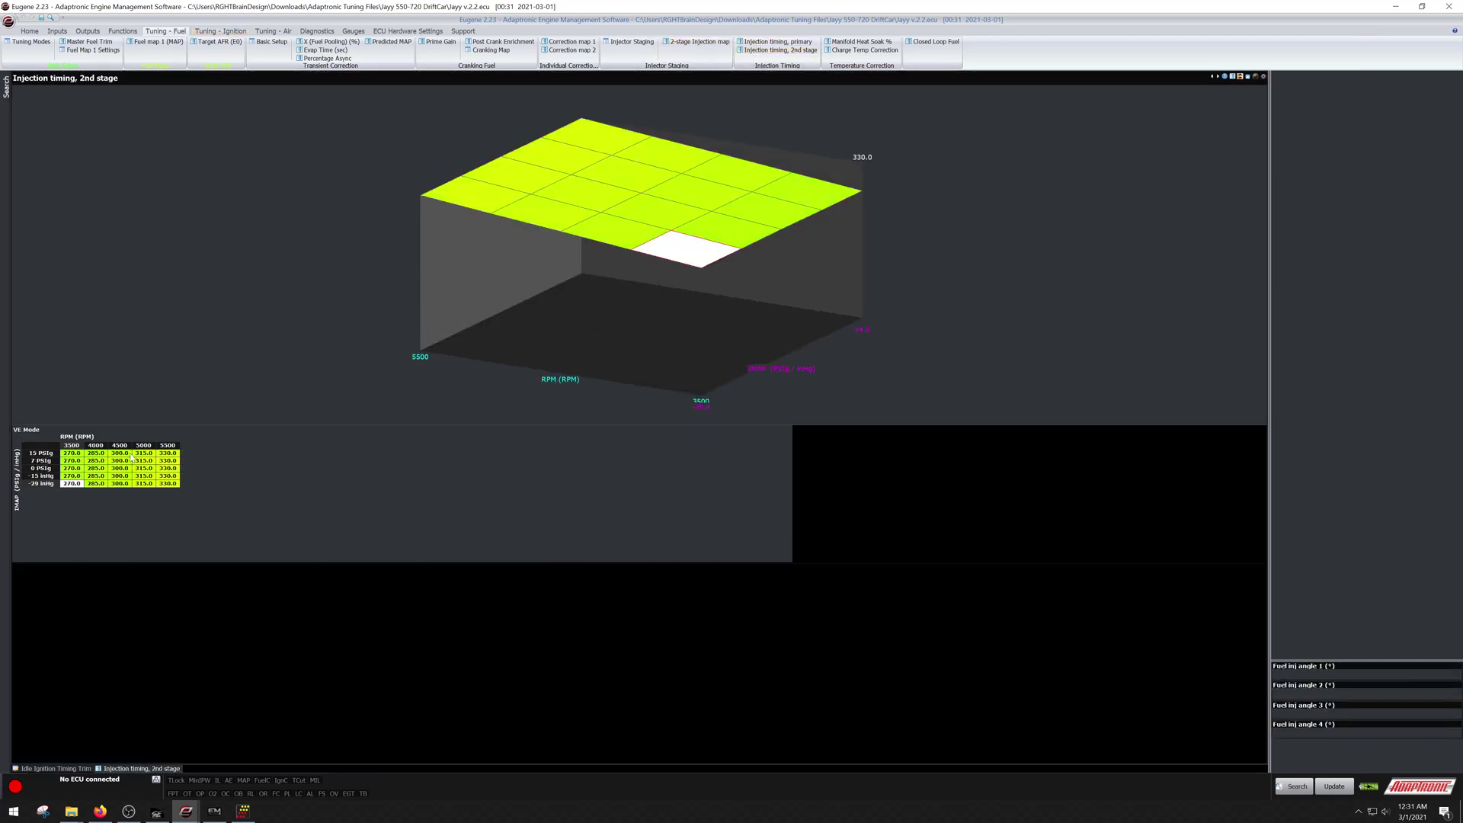
pyautogui.moveTo(76, 461); pyautogui.dragTo(199, 463)
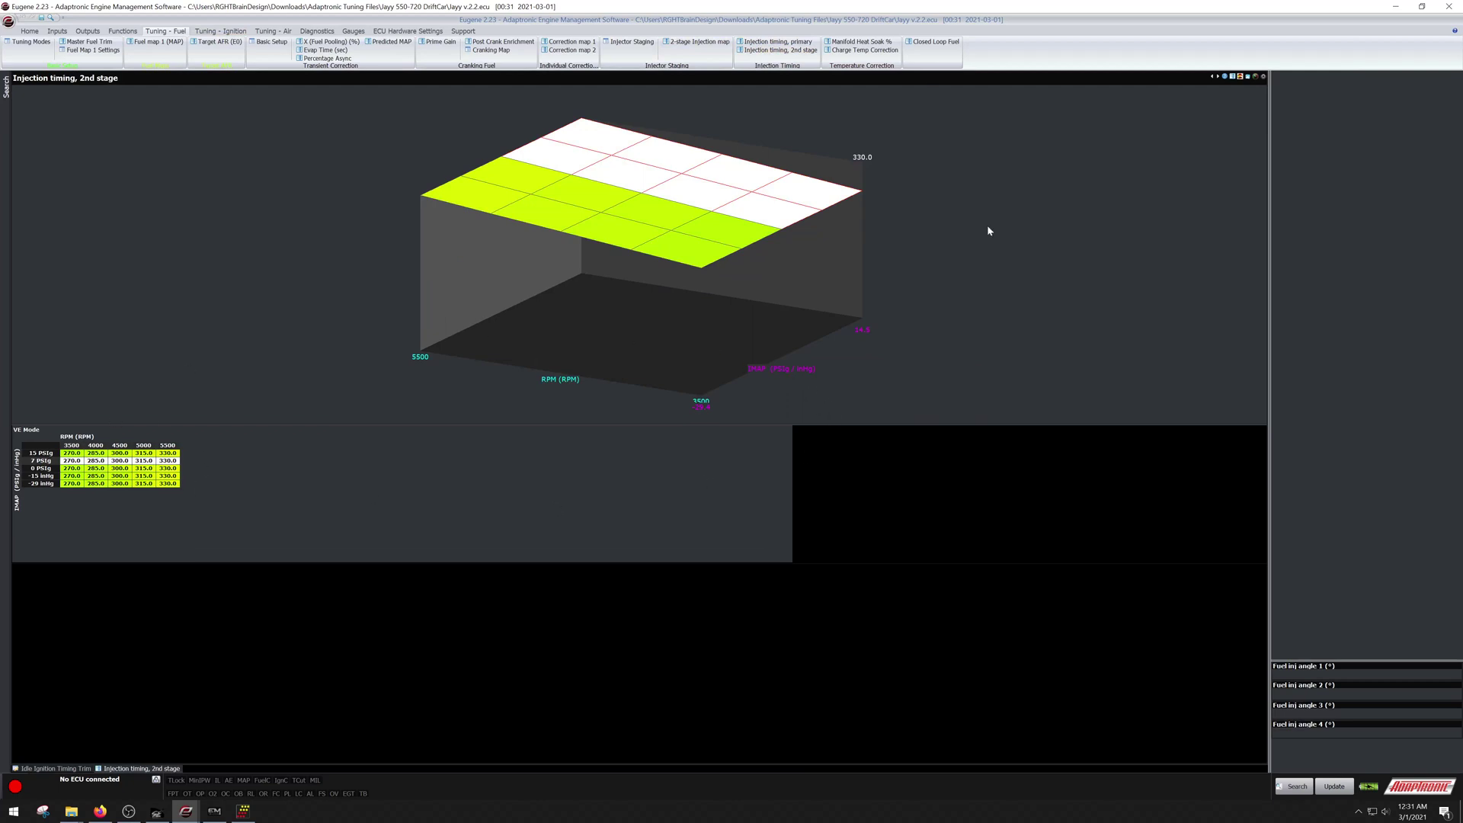
pyautogui.click(390, 42)
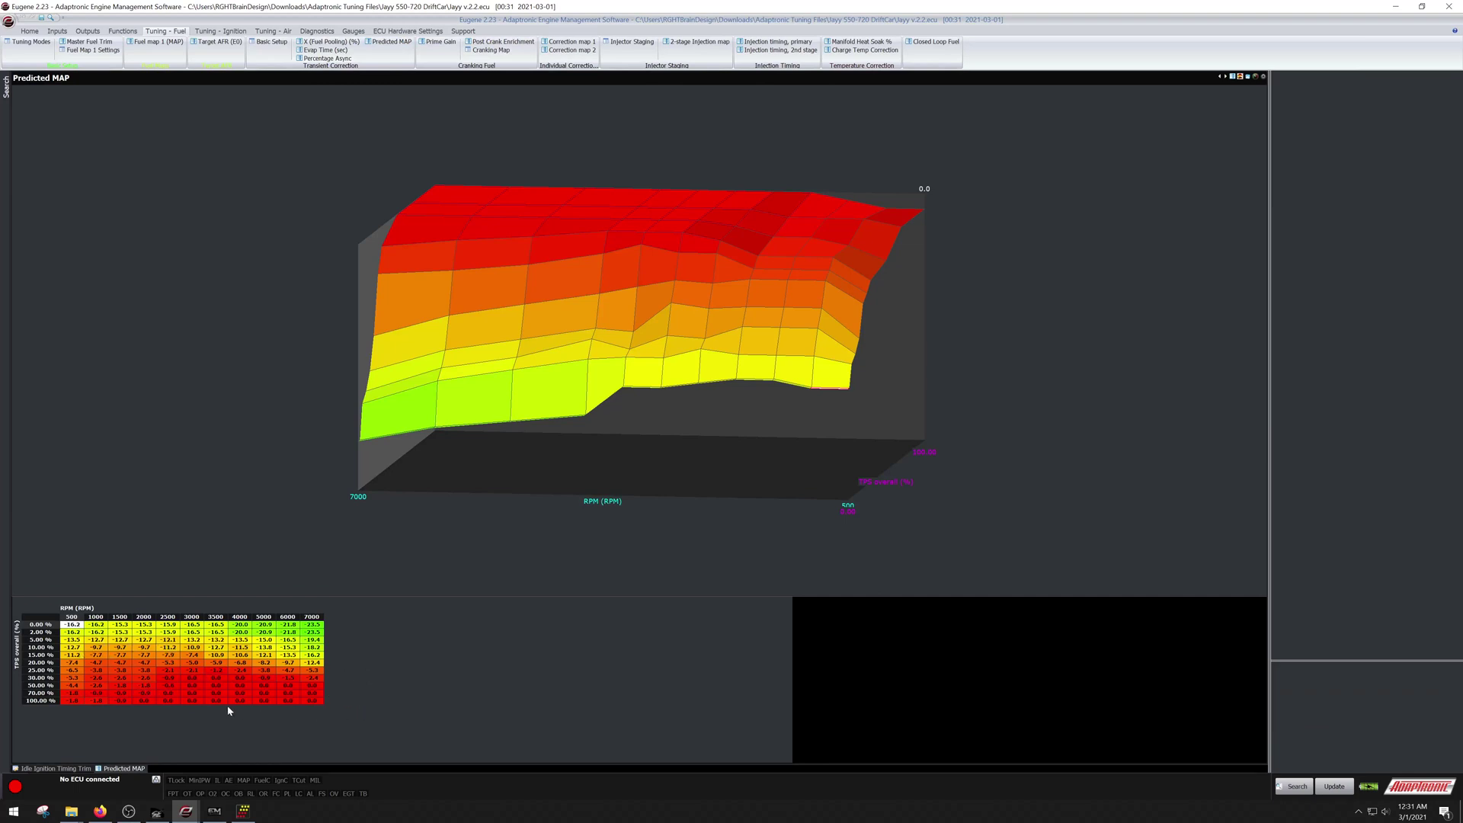
# Review the Predicted MAP high-throttle cells and the whole Percentage Async table, then show Transient Correction settings.
pyautogui.moveTo(173, 688); pyautogui.dragTo(316, 702)
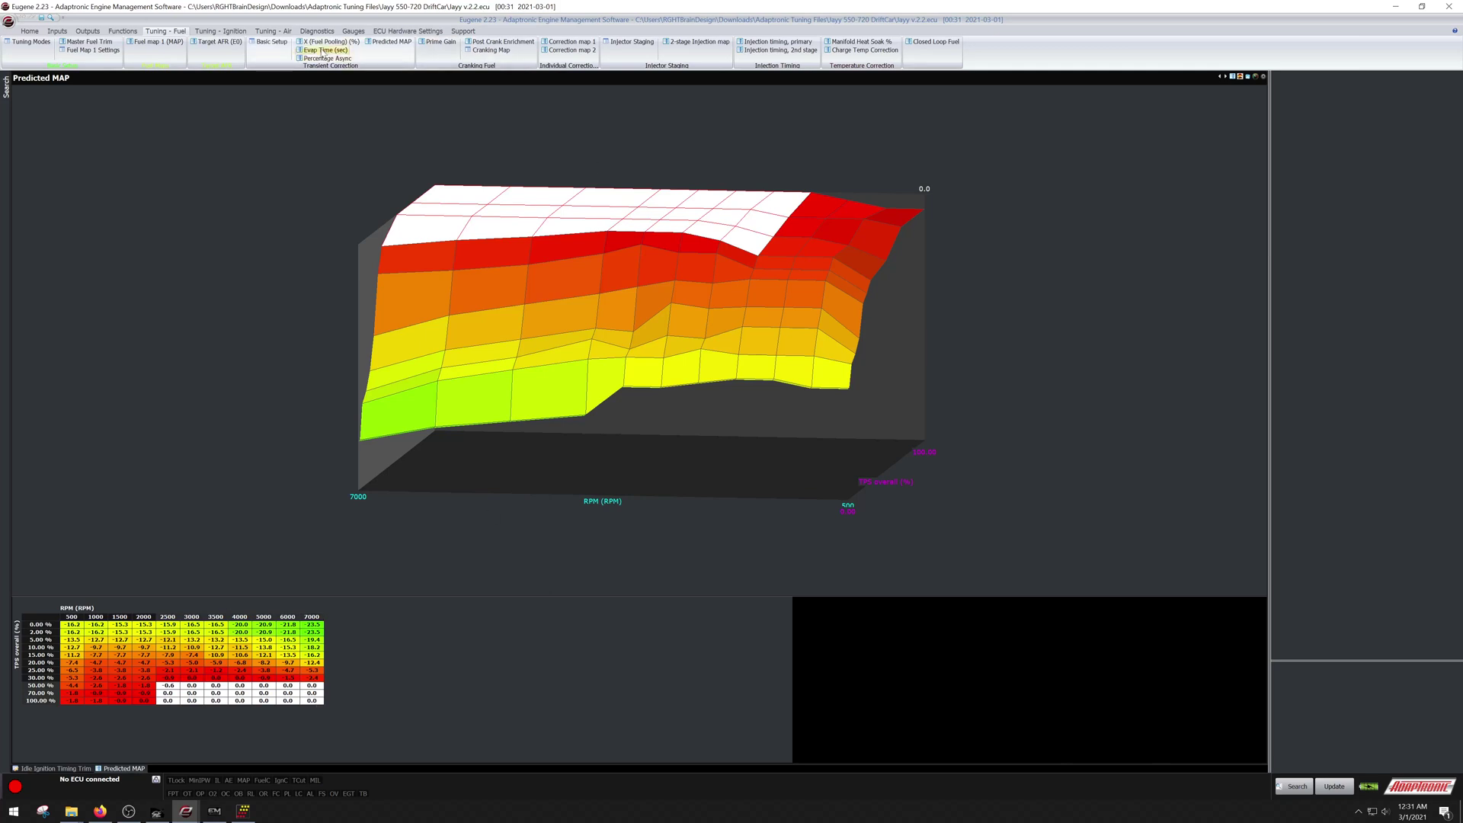
pyautogui.click(280, 44)
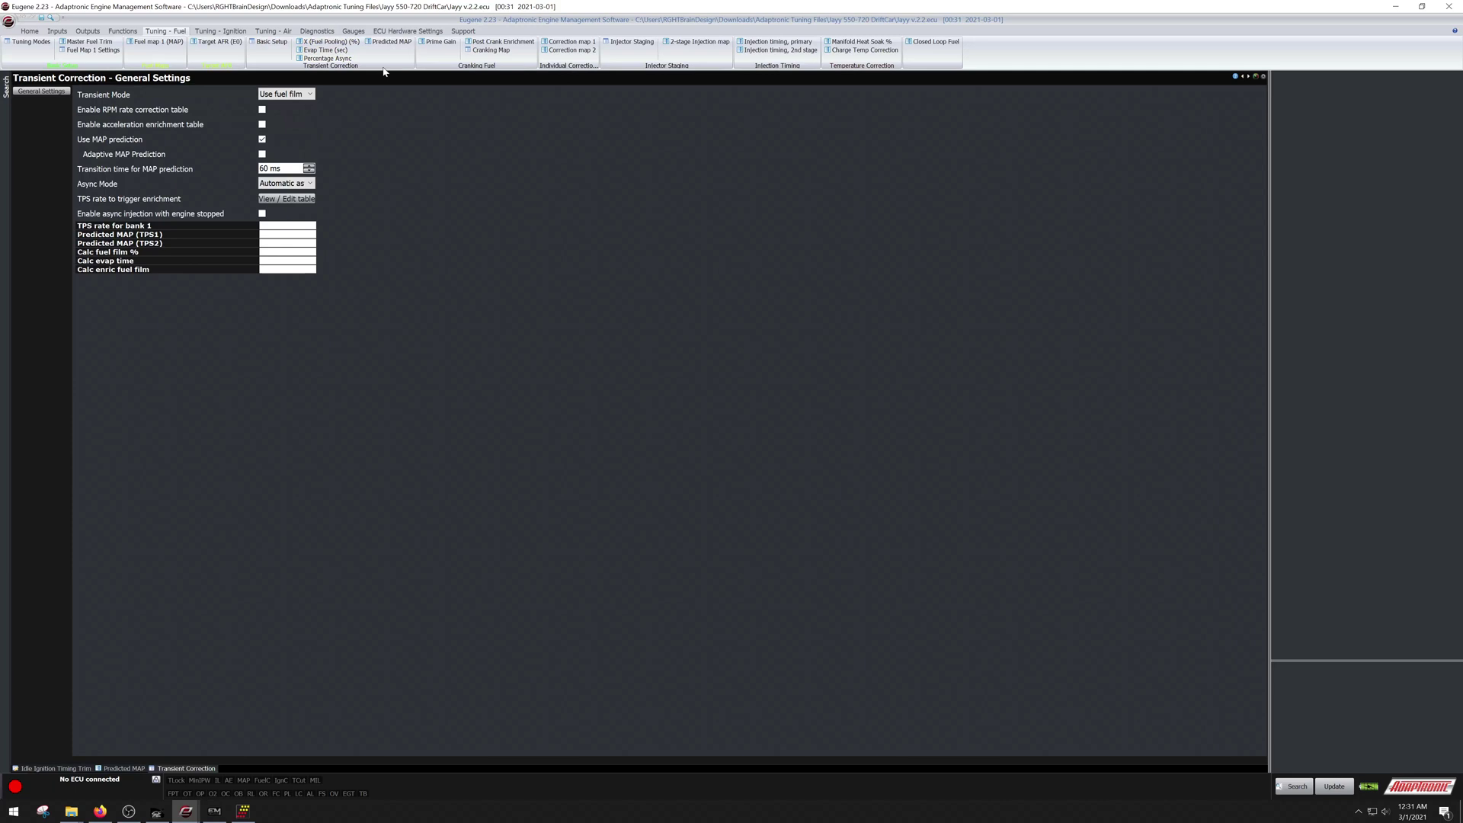
pyautogui.click(327, 58)
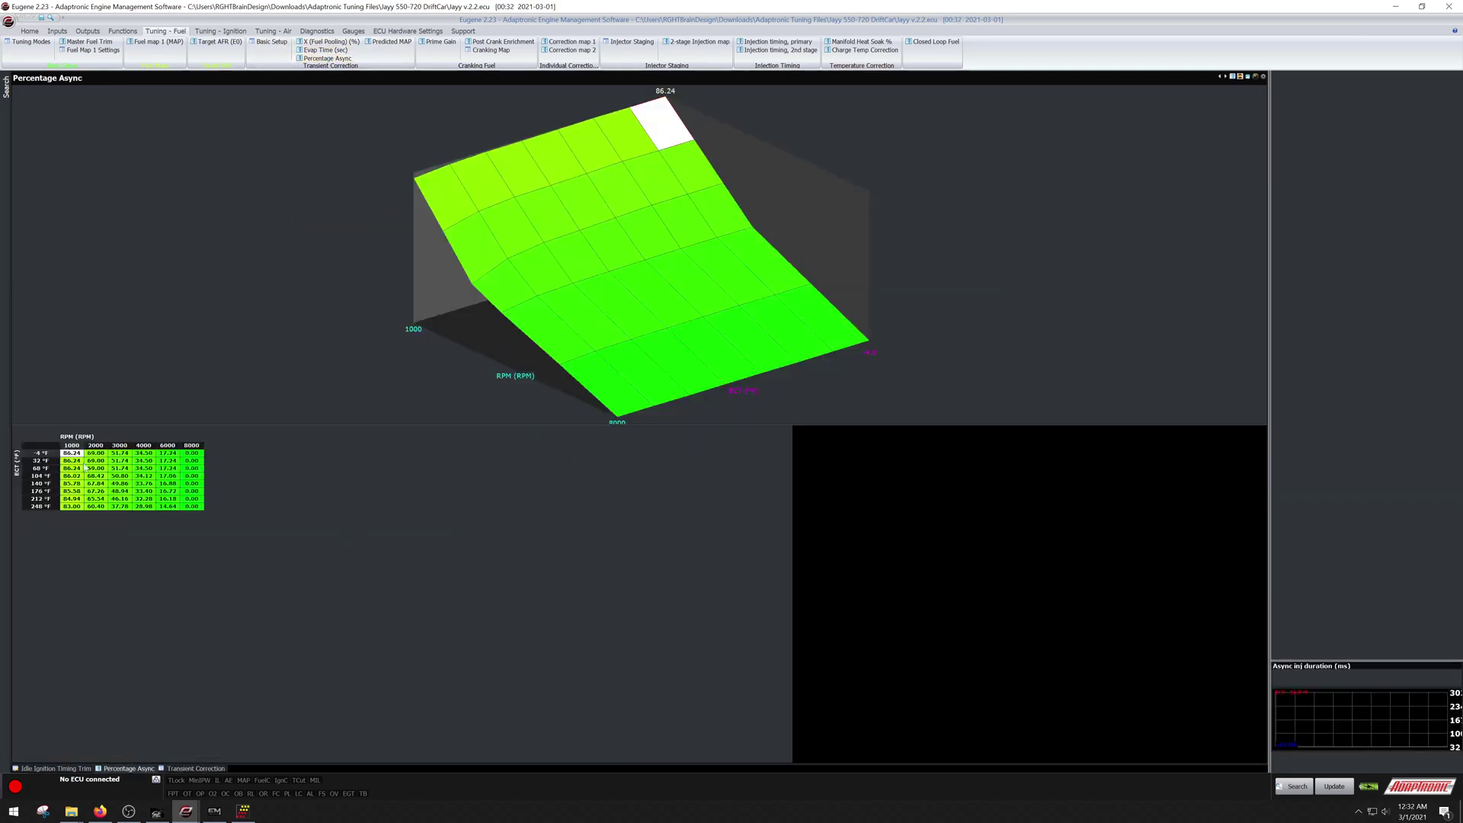
pyautogui.moveTo(71, 452); pyautogui.dragTo(192, 505)
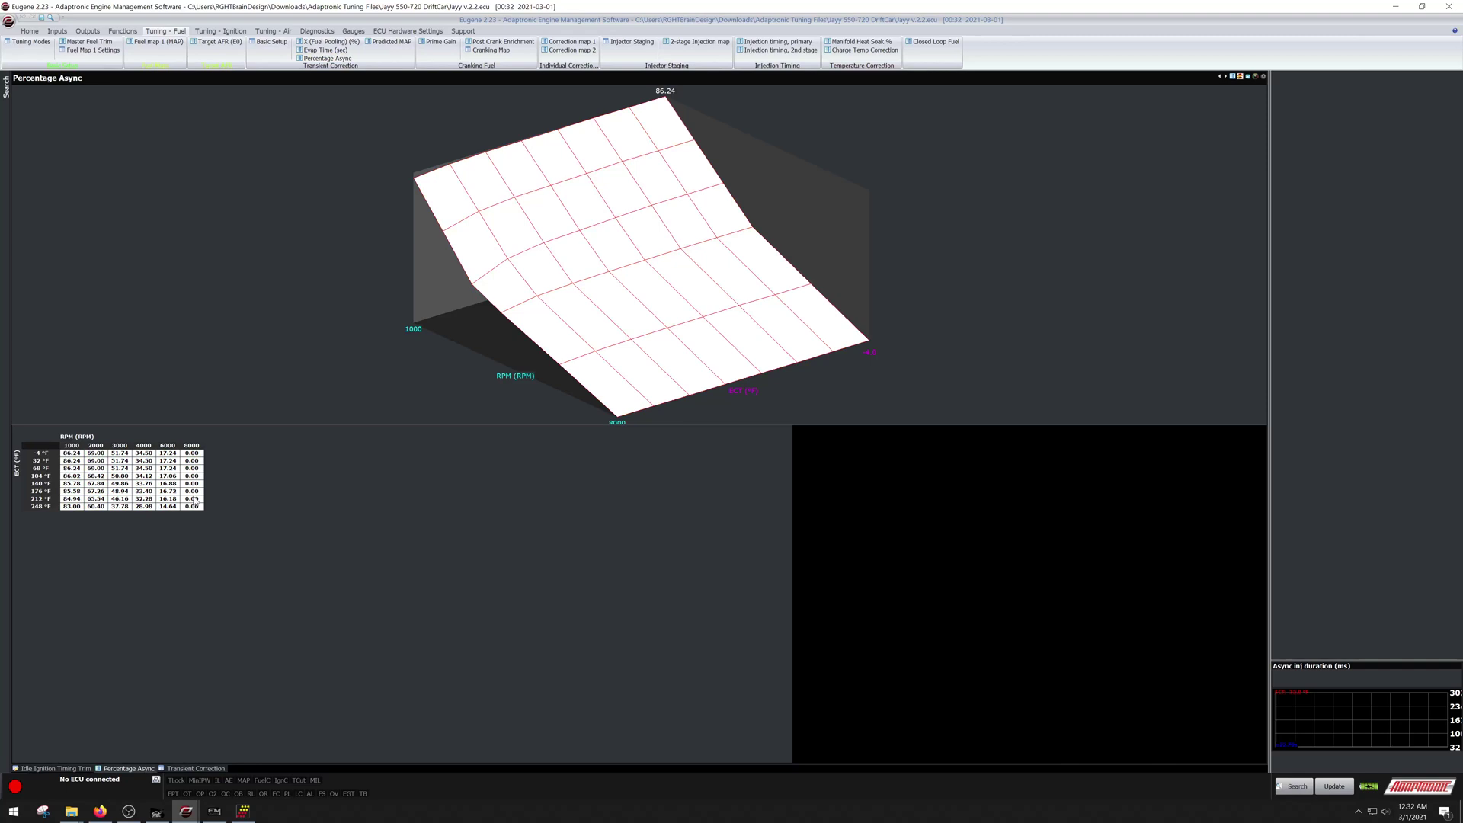
pyautogui.click(274, 43)
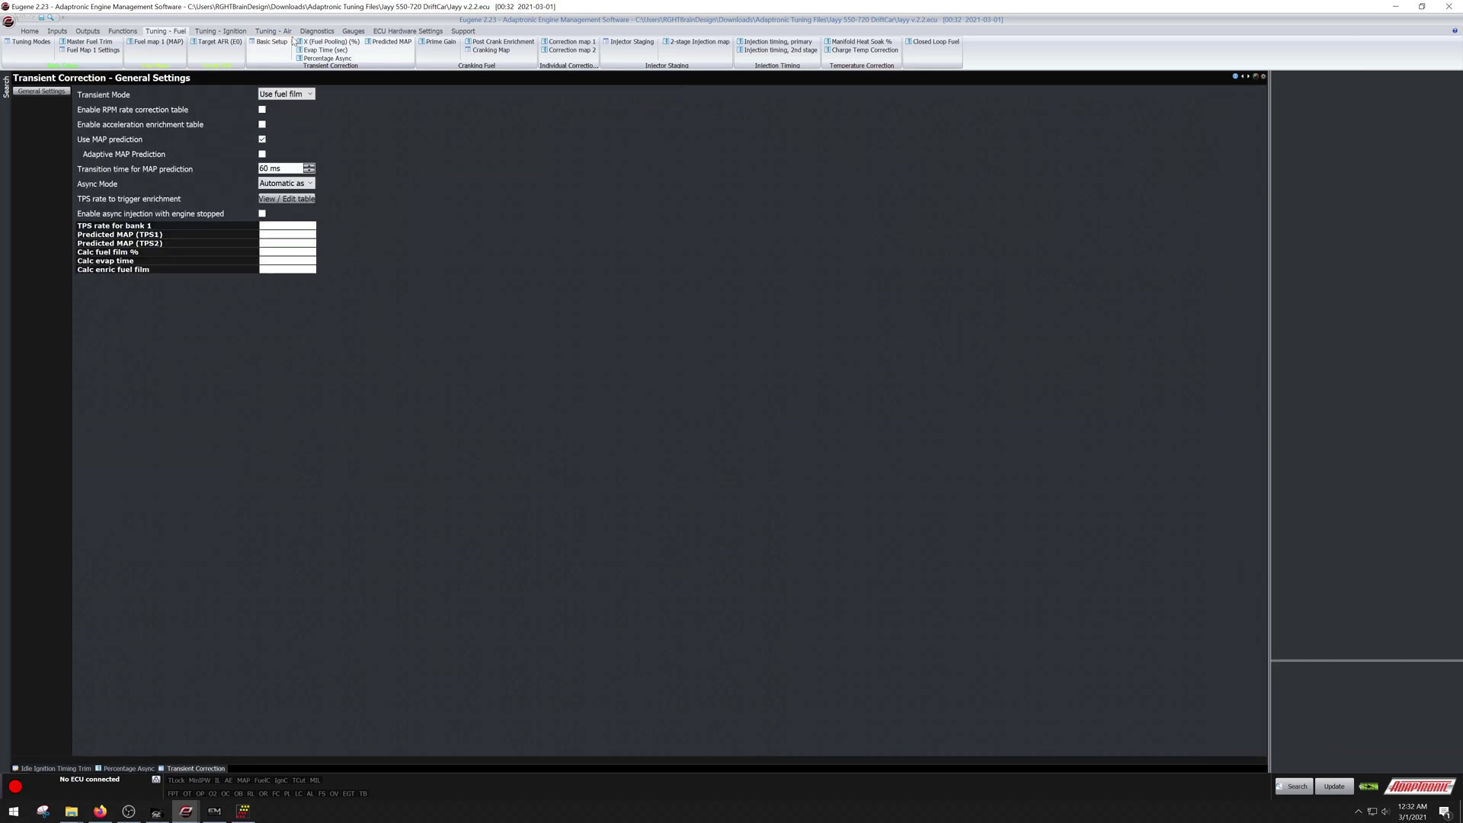
# Switch back to the cosmo base map window and select the 5000 RPM, 9 PSIg ignition cell.
pyautogui.moveTo(185, 810)
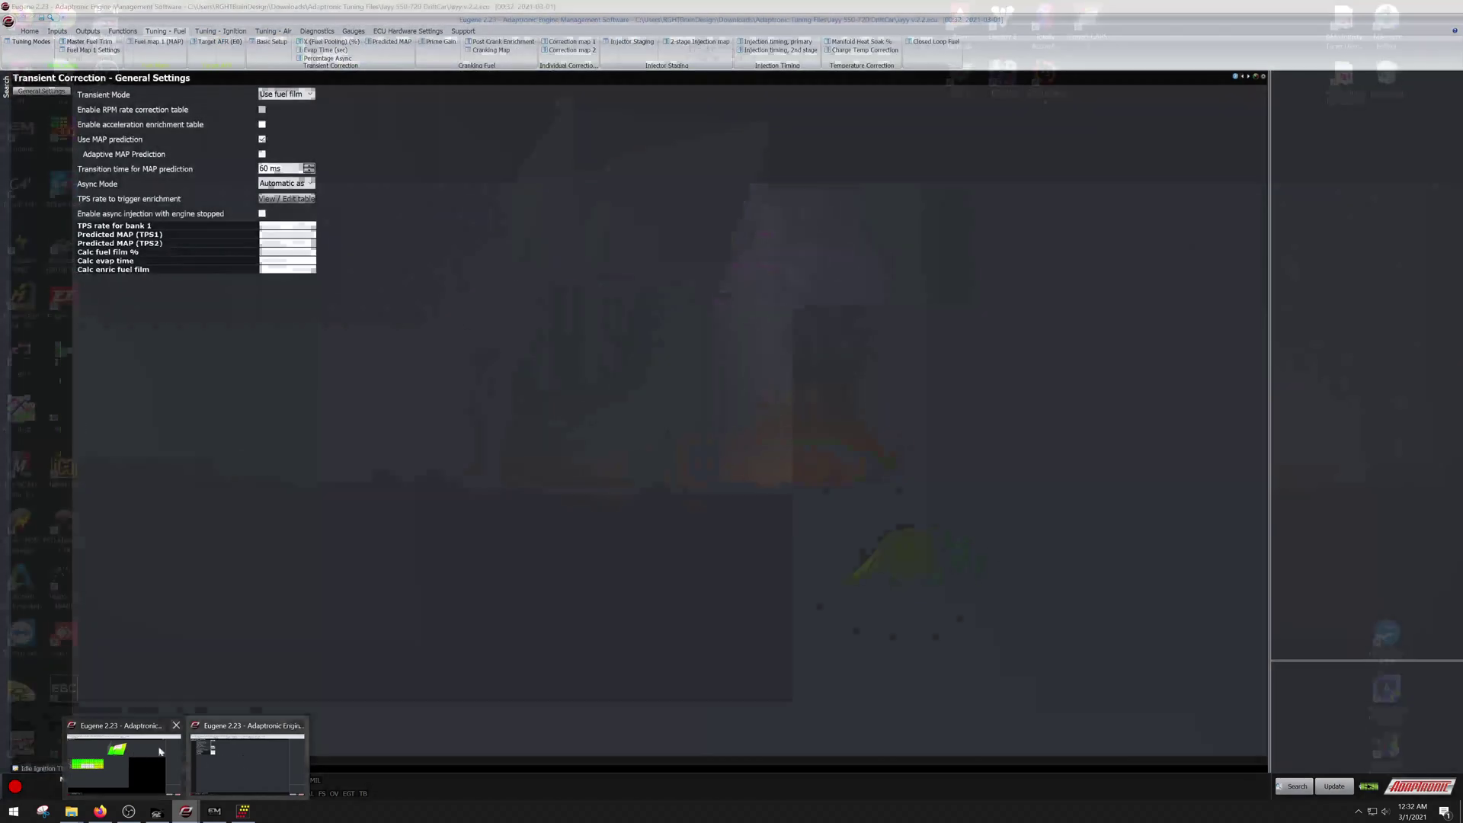
pyautogui.click(160, 752)
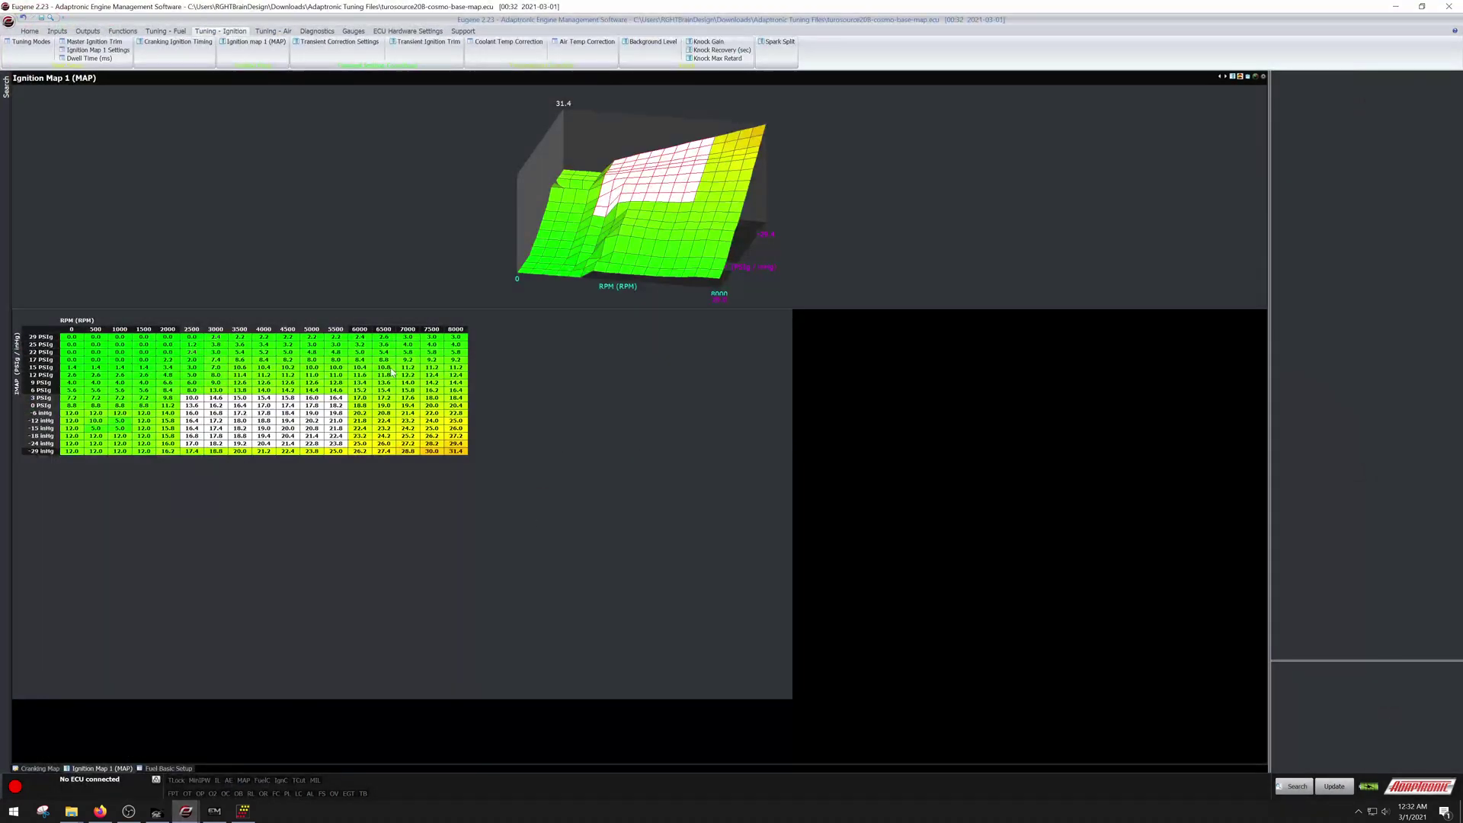
pyautogui.click(310, 382)
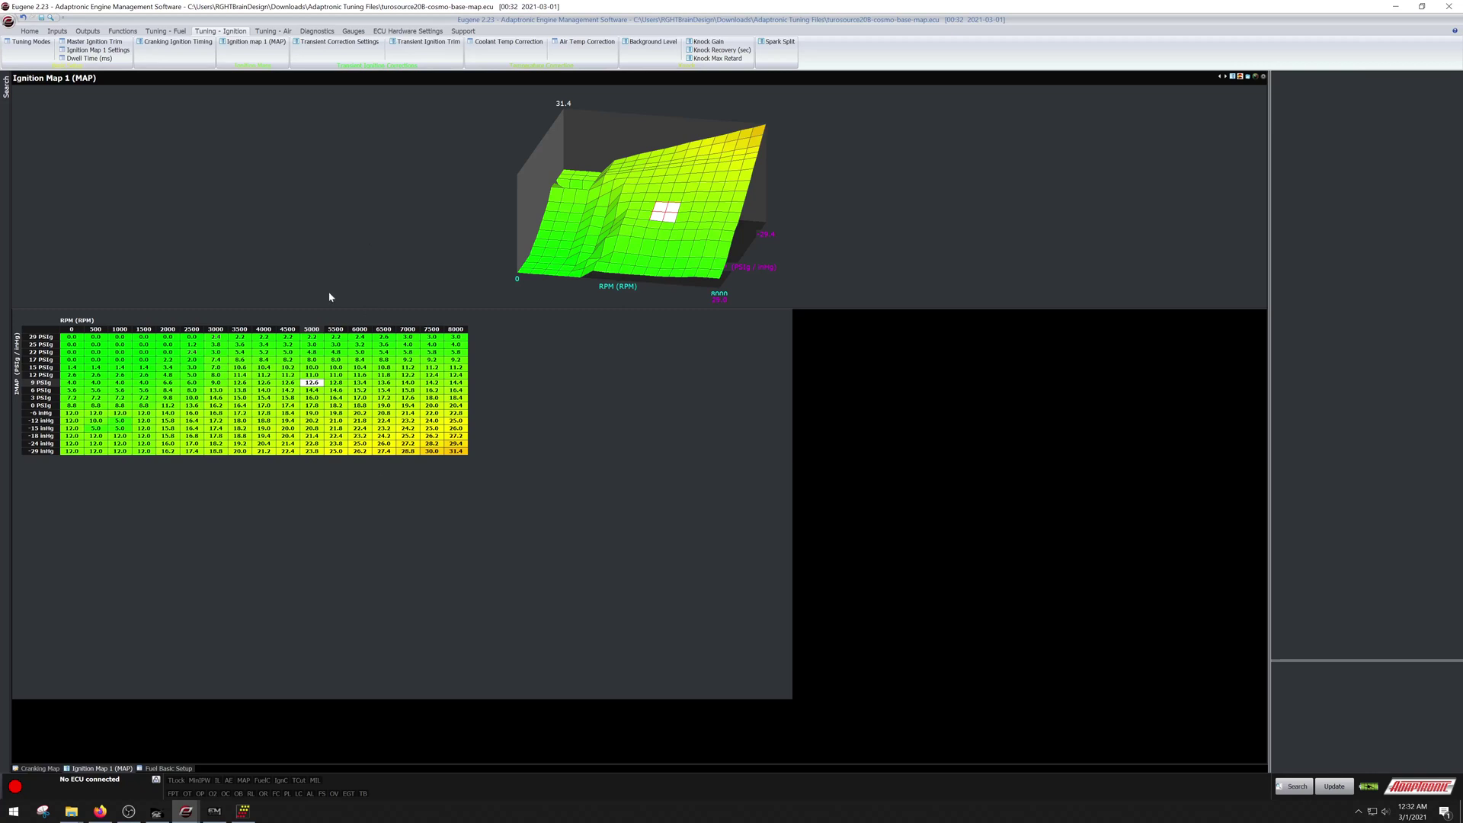
pyautogui.click(173, 31)
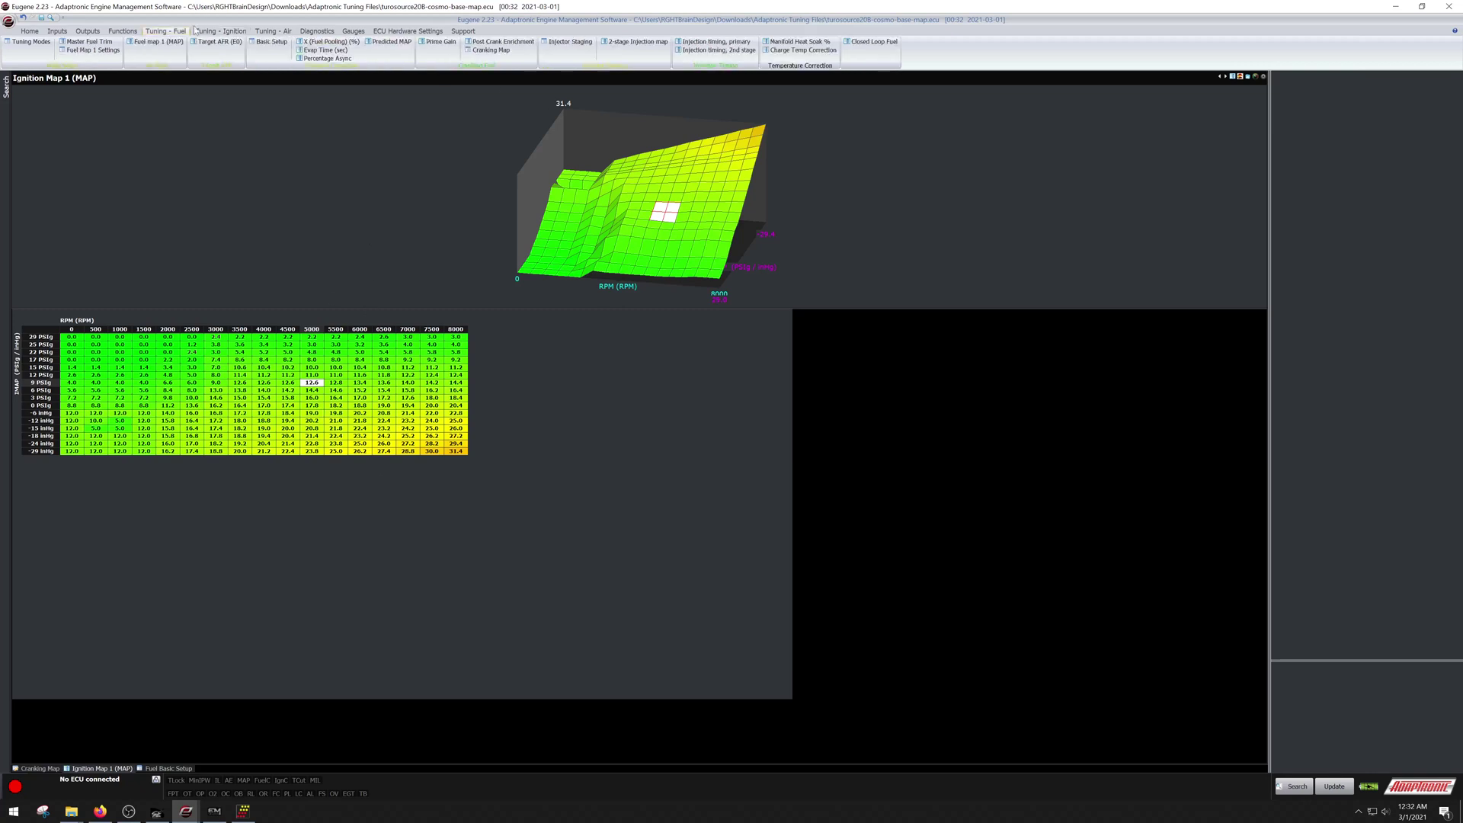
# Show the primary injection timing table and mark the 2000–7000 RPM cells at 15 PSIg.
pyautogui.click(715, 41)
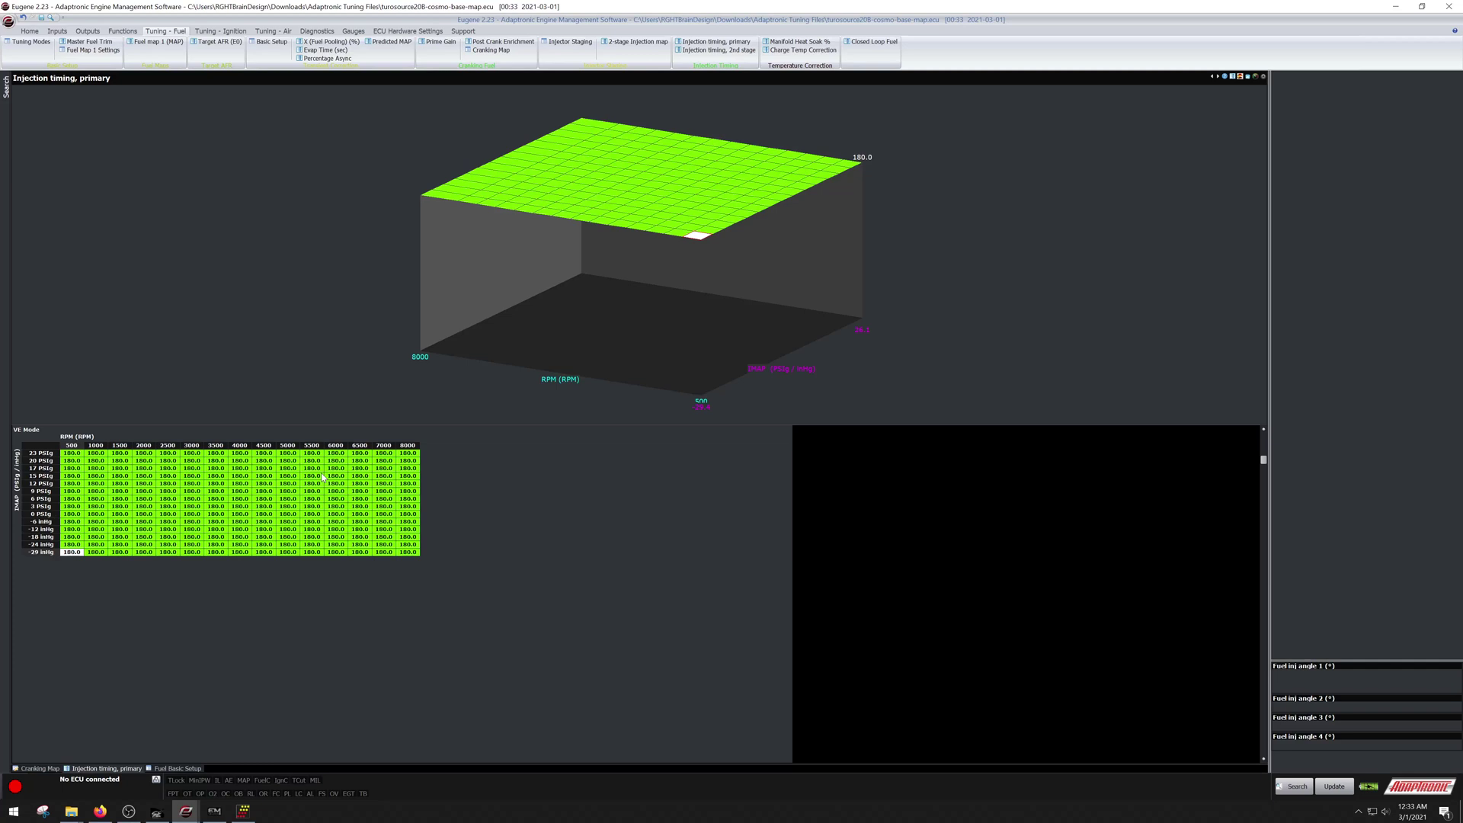
pyautogui.moveTo(147, 476); pyautogui.dragTo(379, 480)
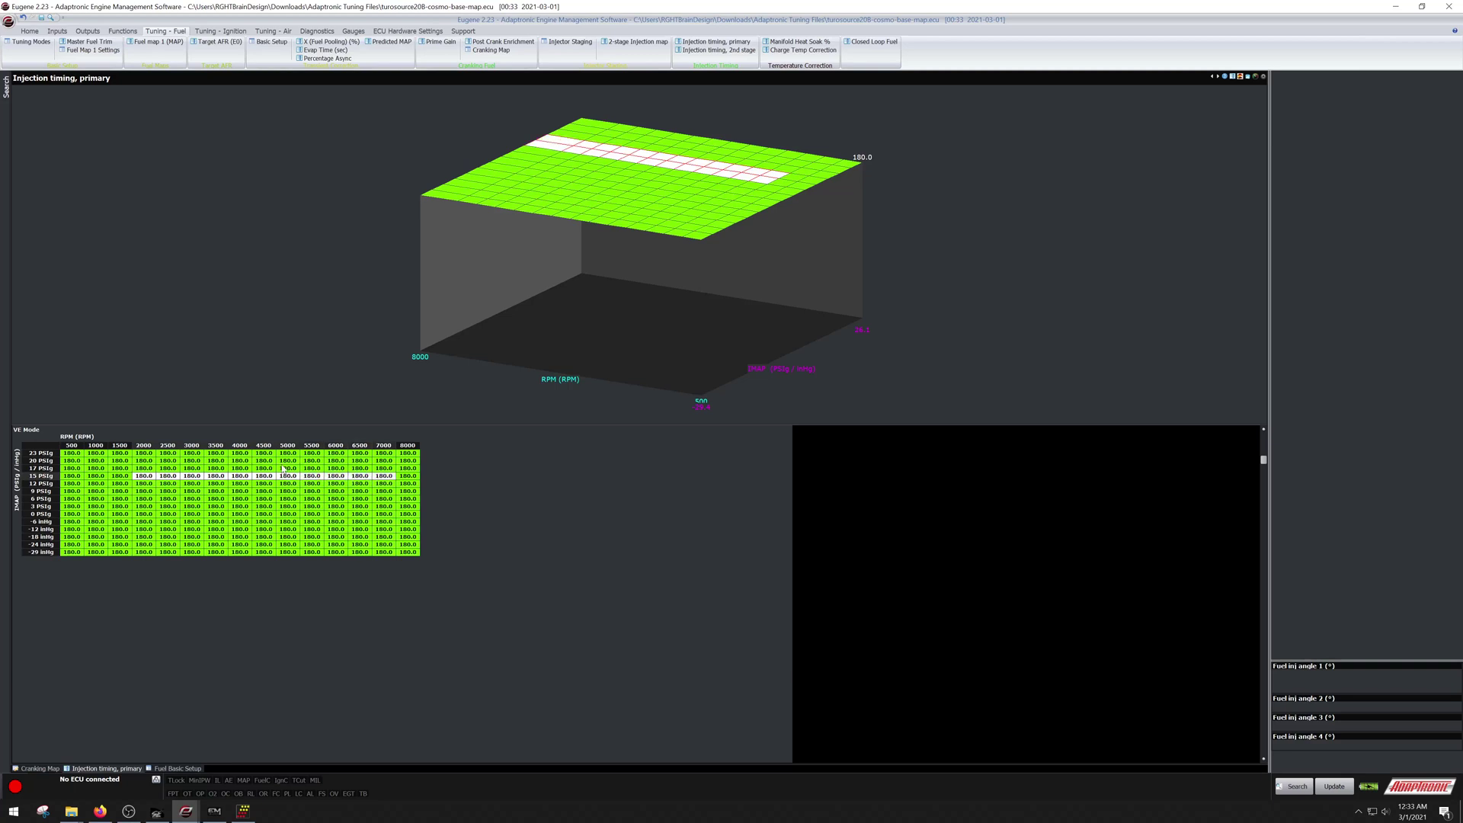
pyautogui.moveTo(145, 478); pyautogui.dragTo(381, 480)
# Review the Switched Inlet 1 and 2 settings, then bring up the Functions ribbon.
pyautogui.click(267, 31)
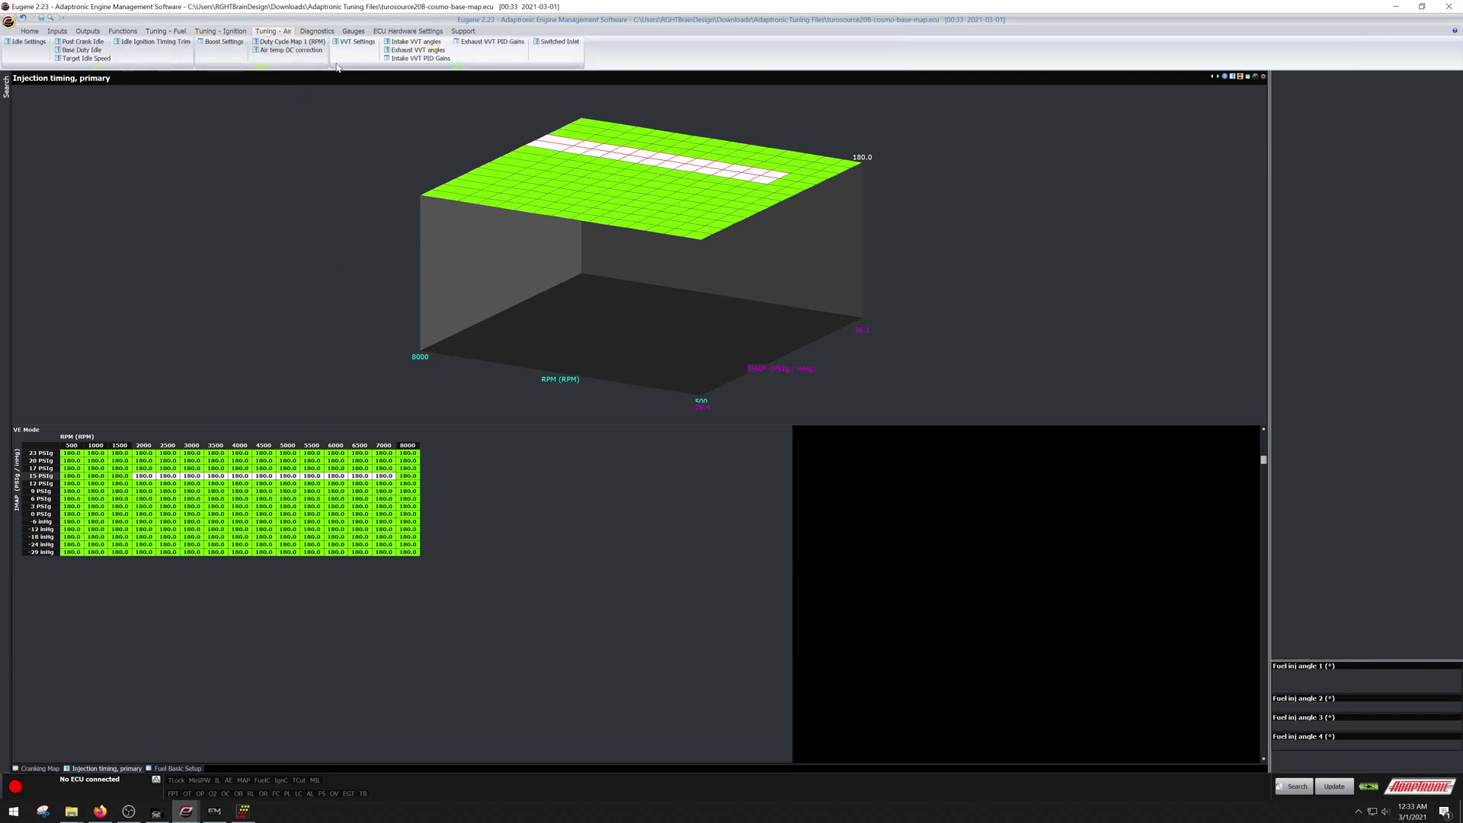
pyautogui.click(550, 43)
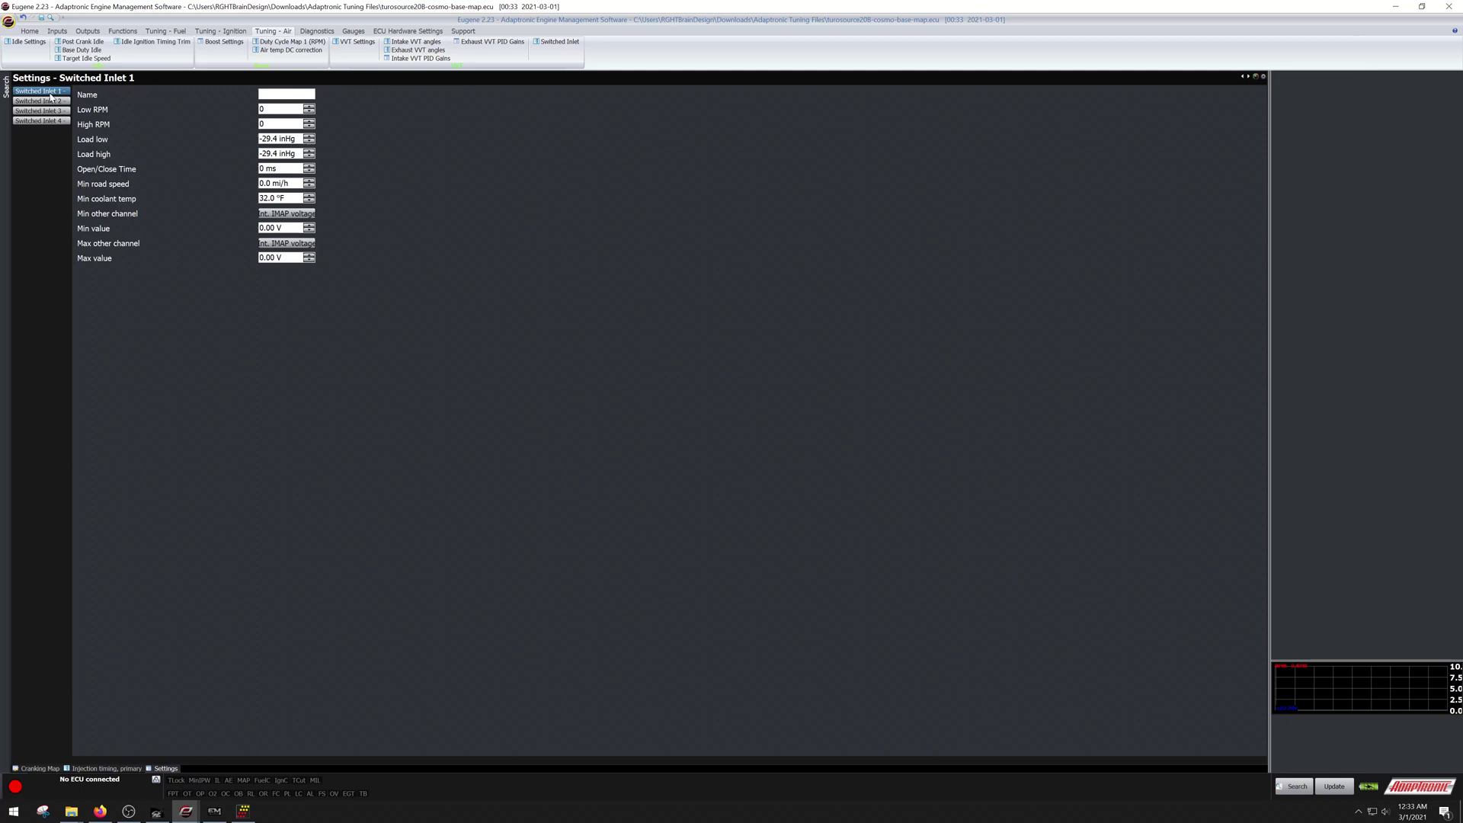
pyautogui.click(36, 101)
pyautogui.click(207, 34)
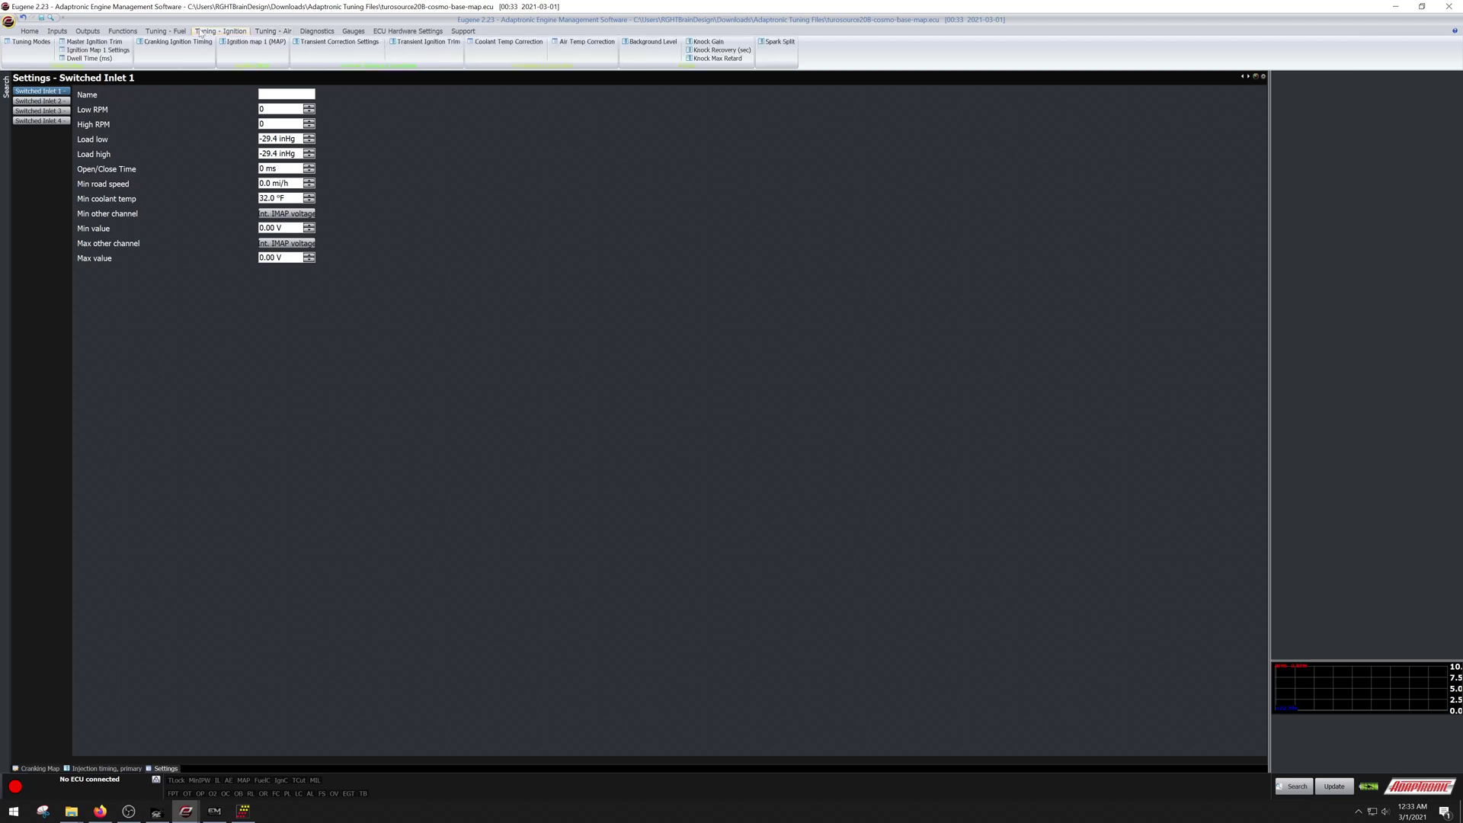
pyautogui.click(124, 33)
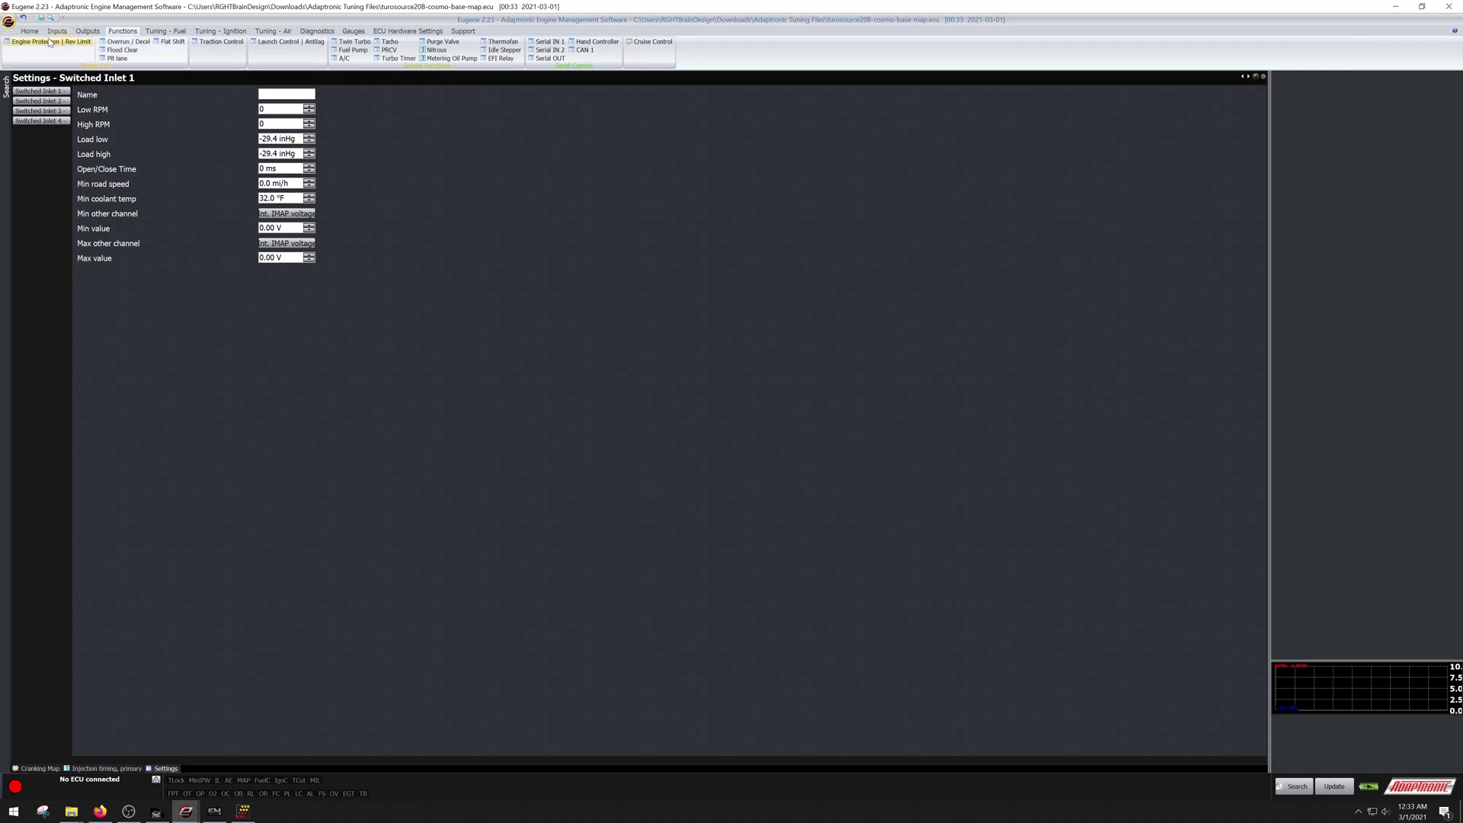
# Open the Engine Protection | Rev Limit settings.
pyautogui.click(49, 42)
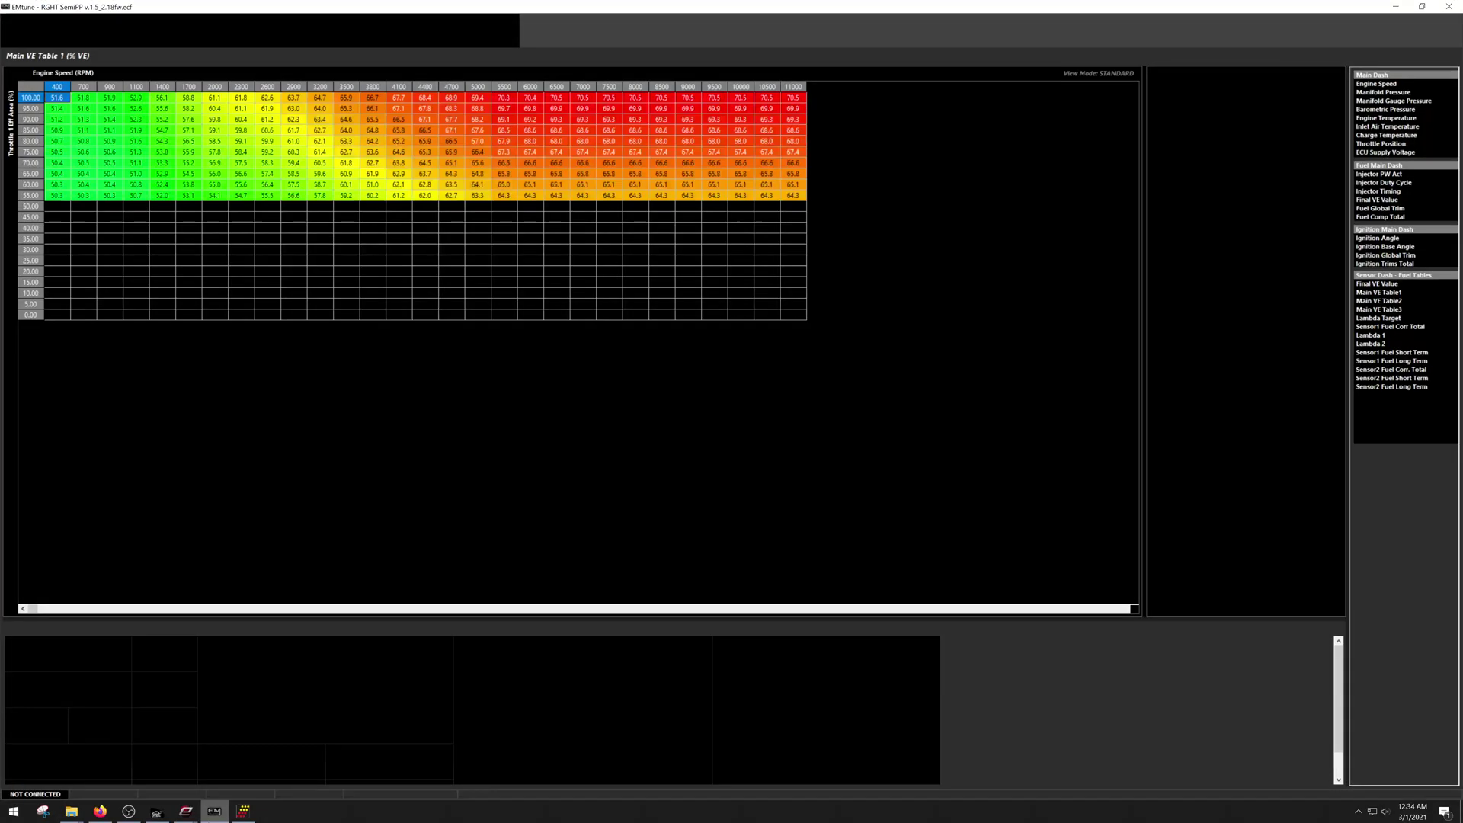
# Open the User 1 Knock setup and check its Condition 3-4 and On/Off Delays (0.00 s / 0.20 s).
pyautogui.click(270, 38)
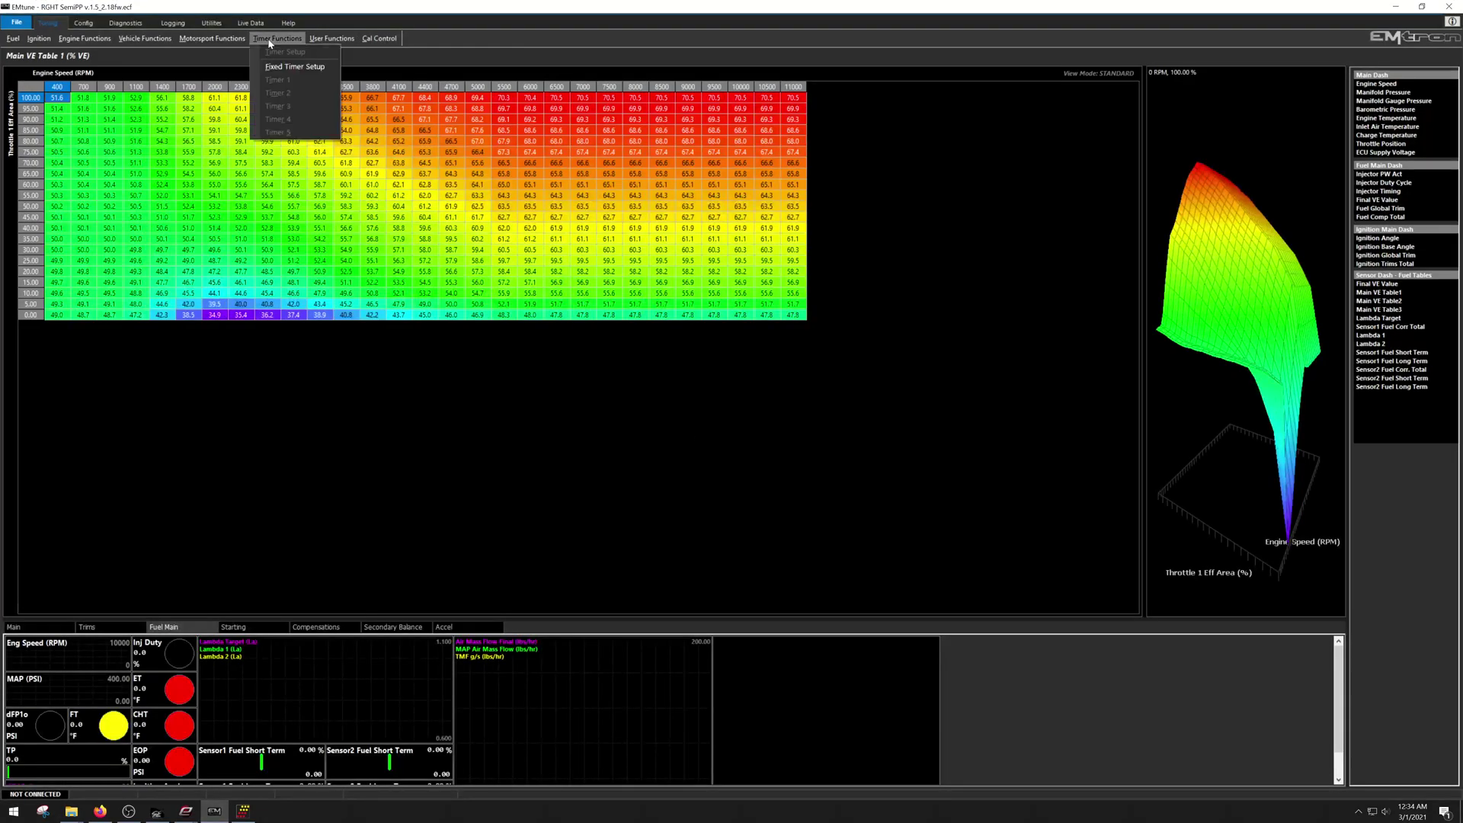
pyautogui.moveTo(332, 39)
pyautogui.moveTo(340, 67)
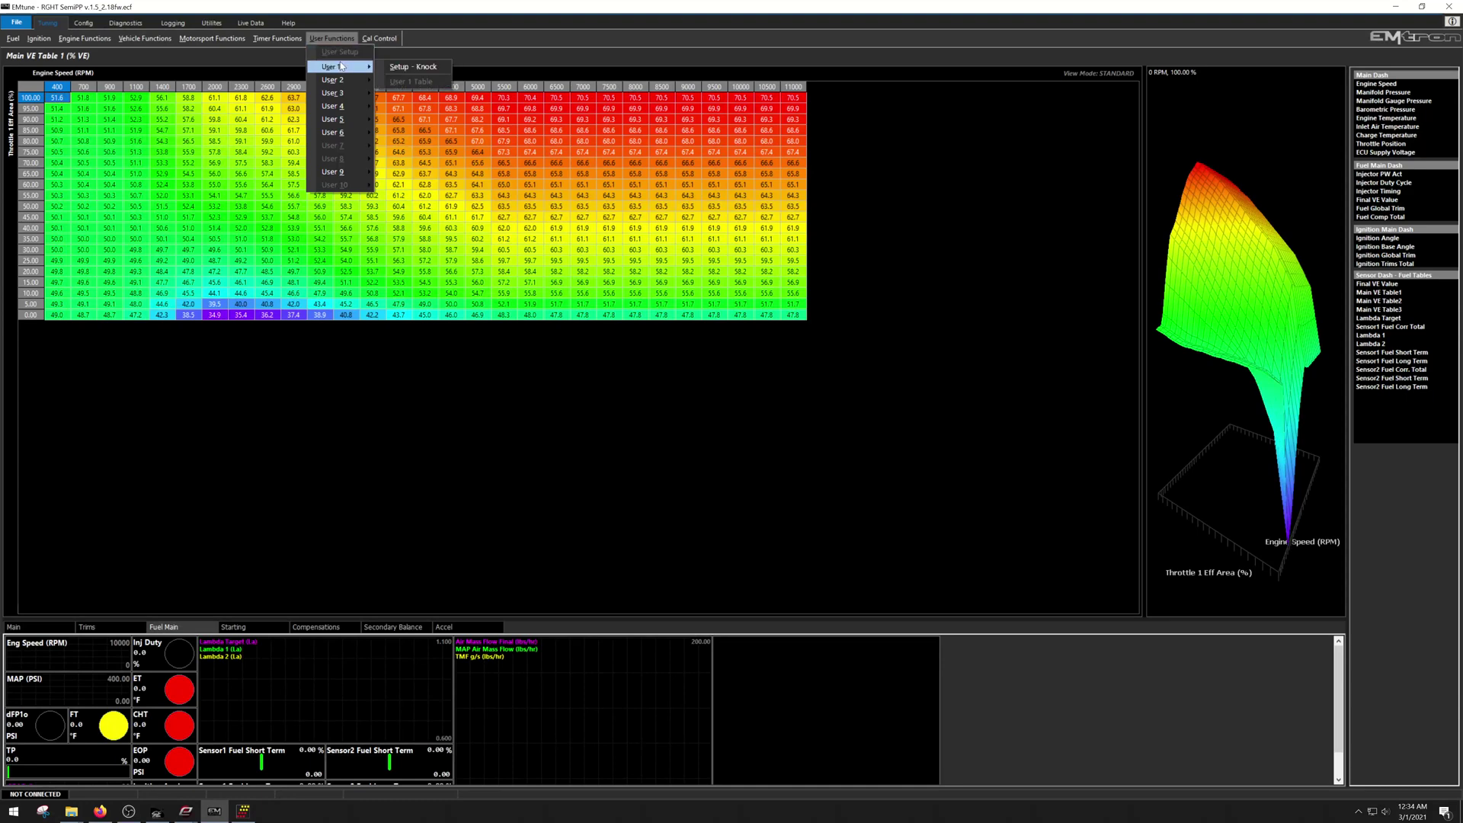
pyautogui.click(412, 68)
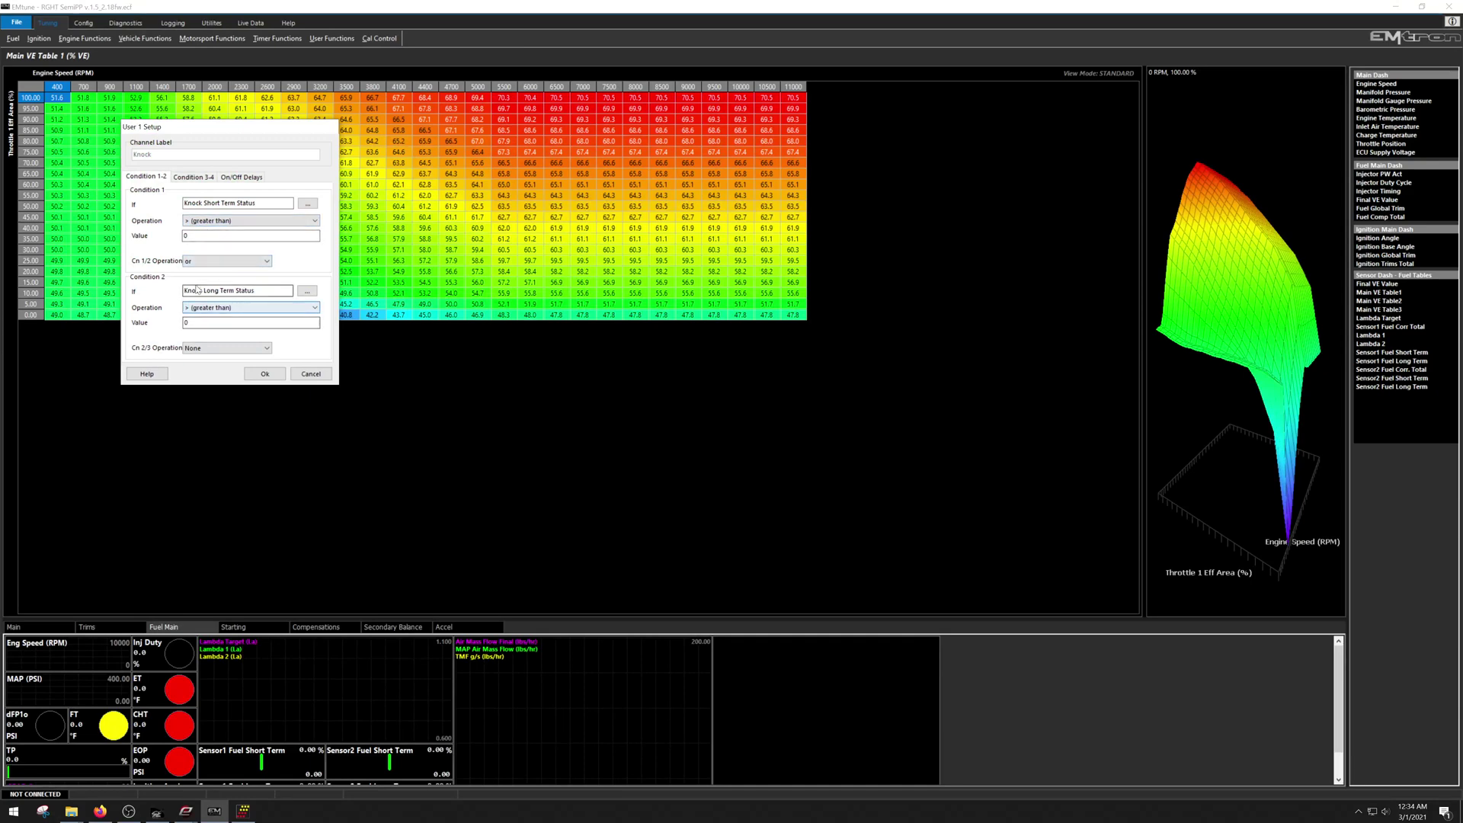
pyautogui.hotkey('ctrl', 'Tab')
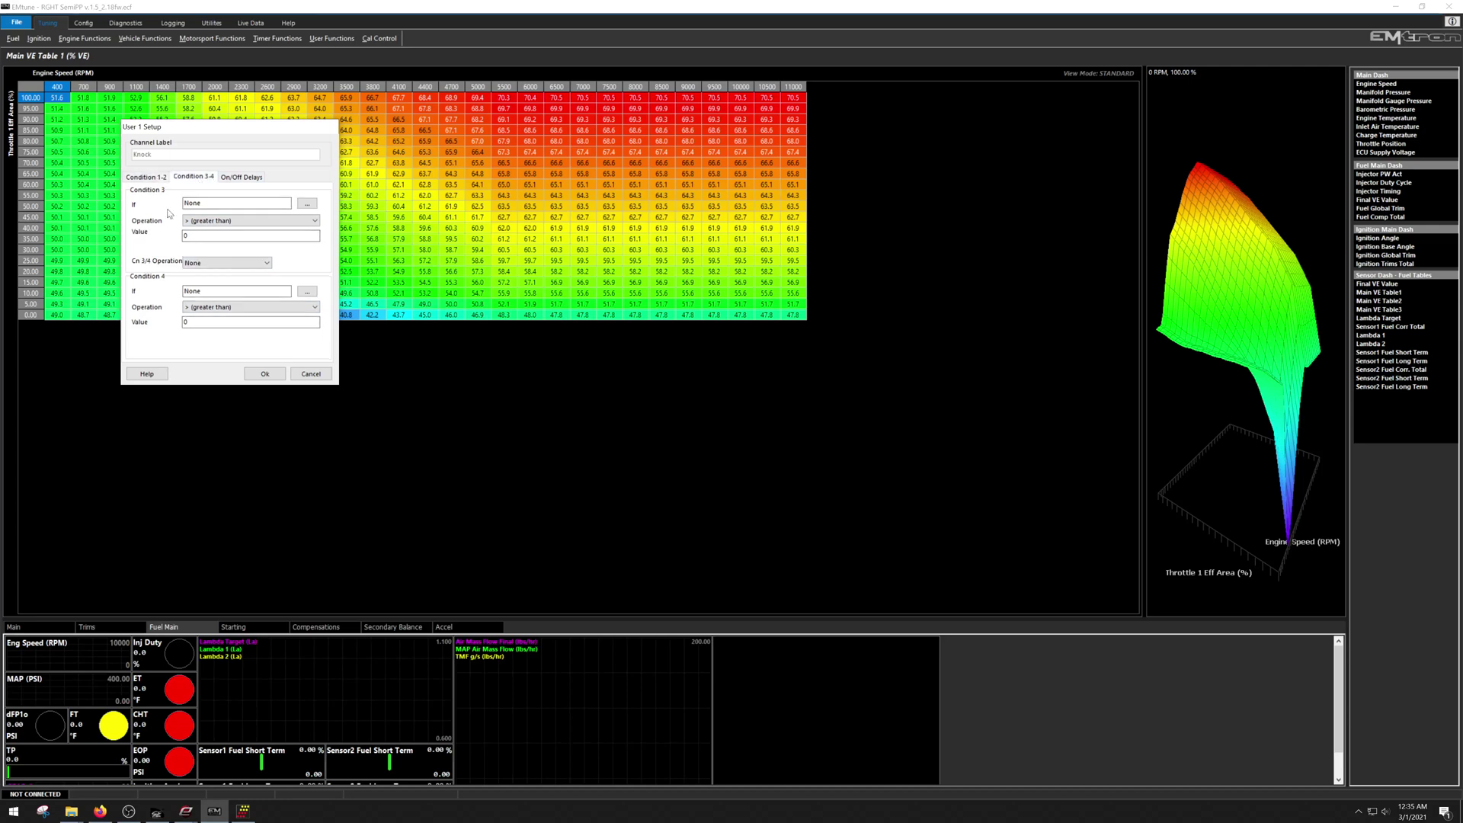
pyautogui.click(239, 180)
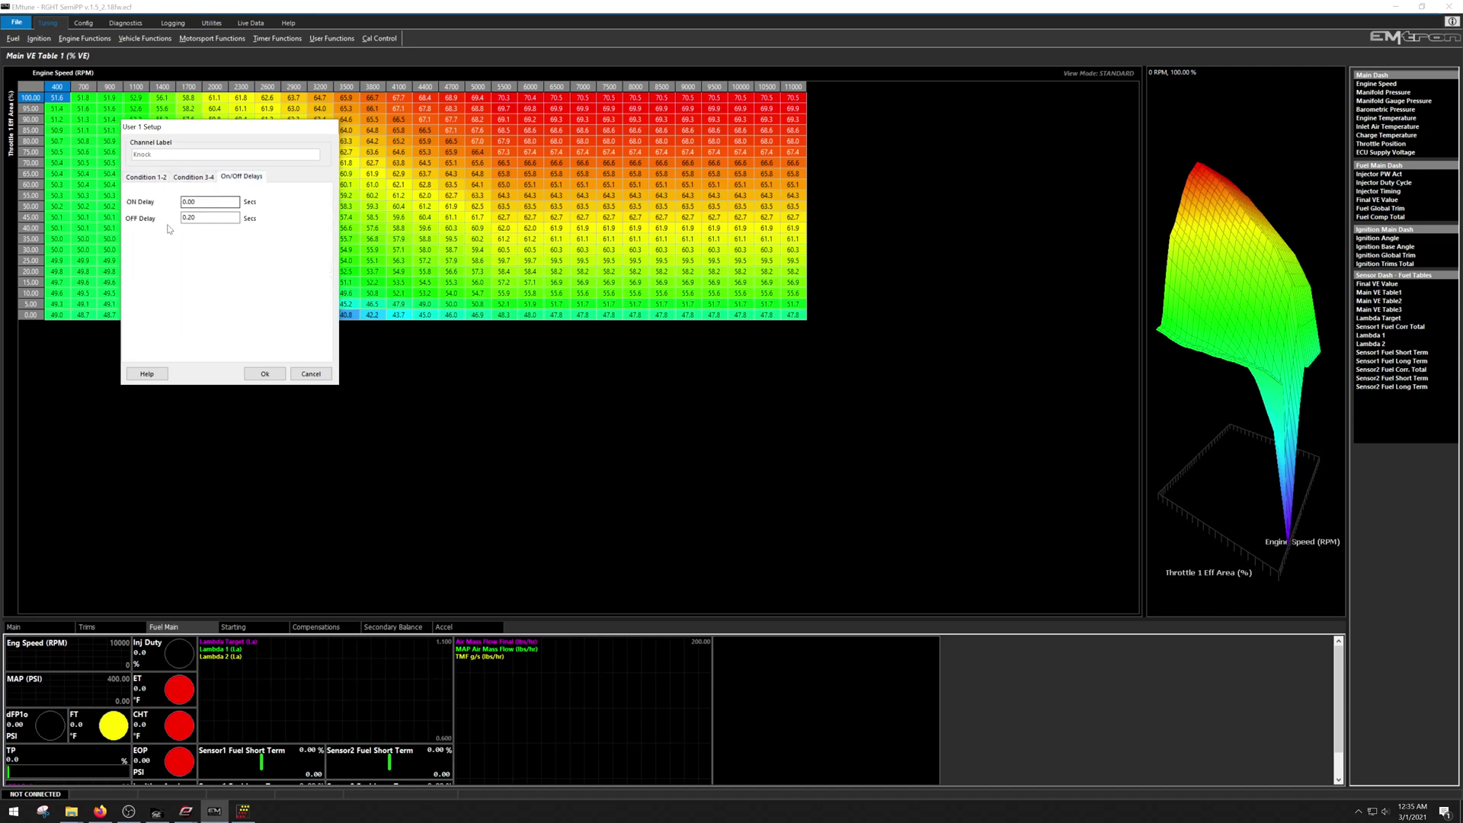
pyautogui.click(309, 373)
pyautogui.click(332, 38)
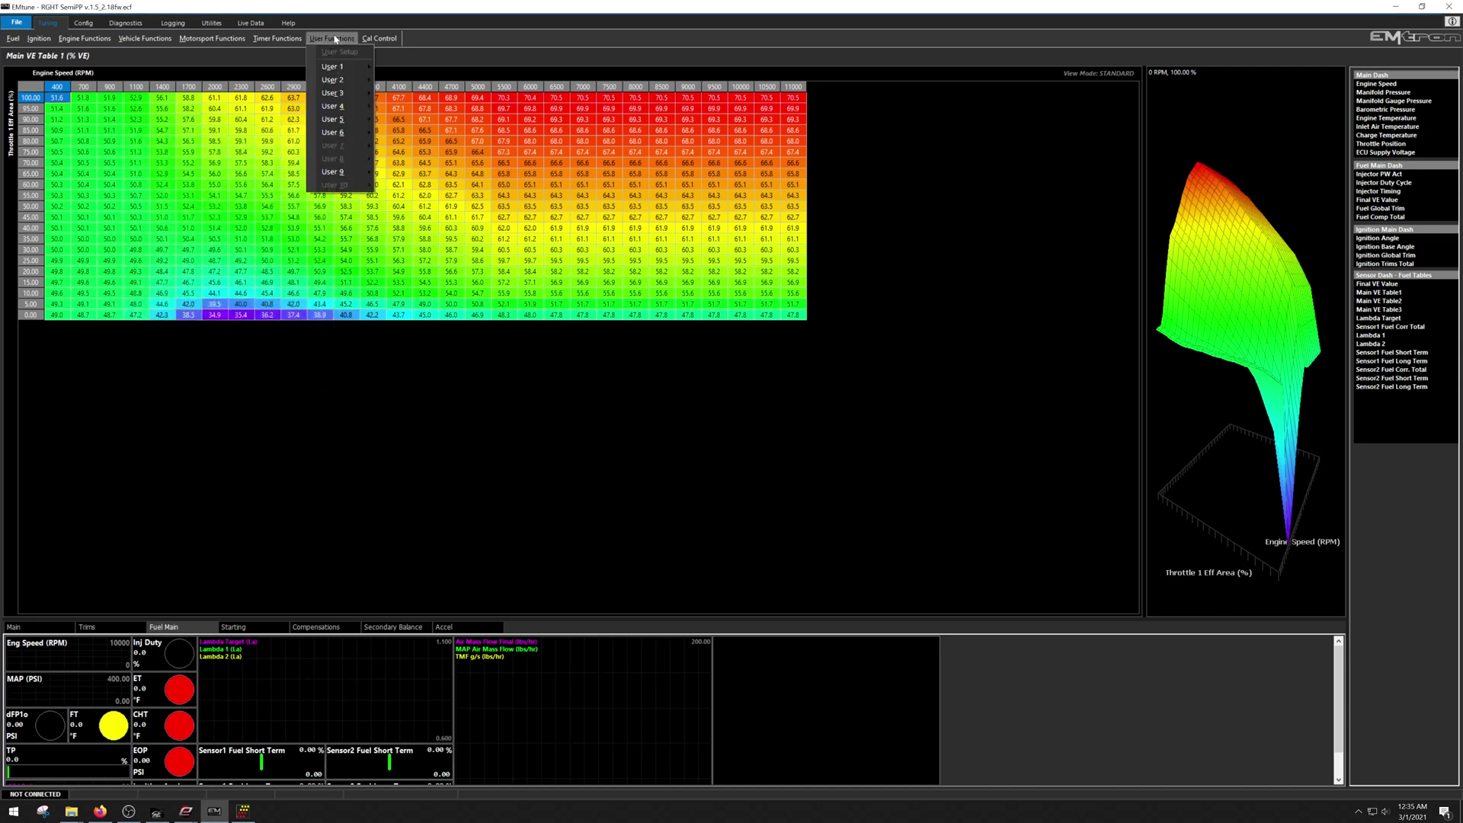
pyautogui.moveTo(370, 69)
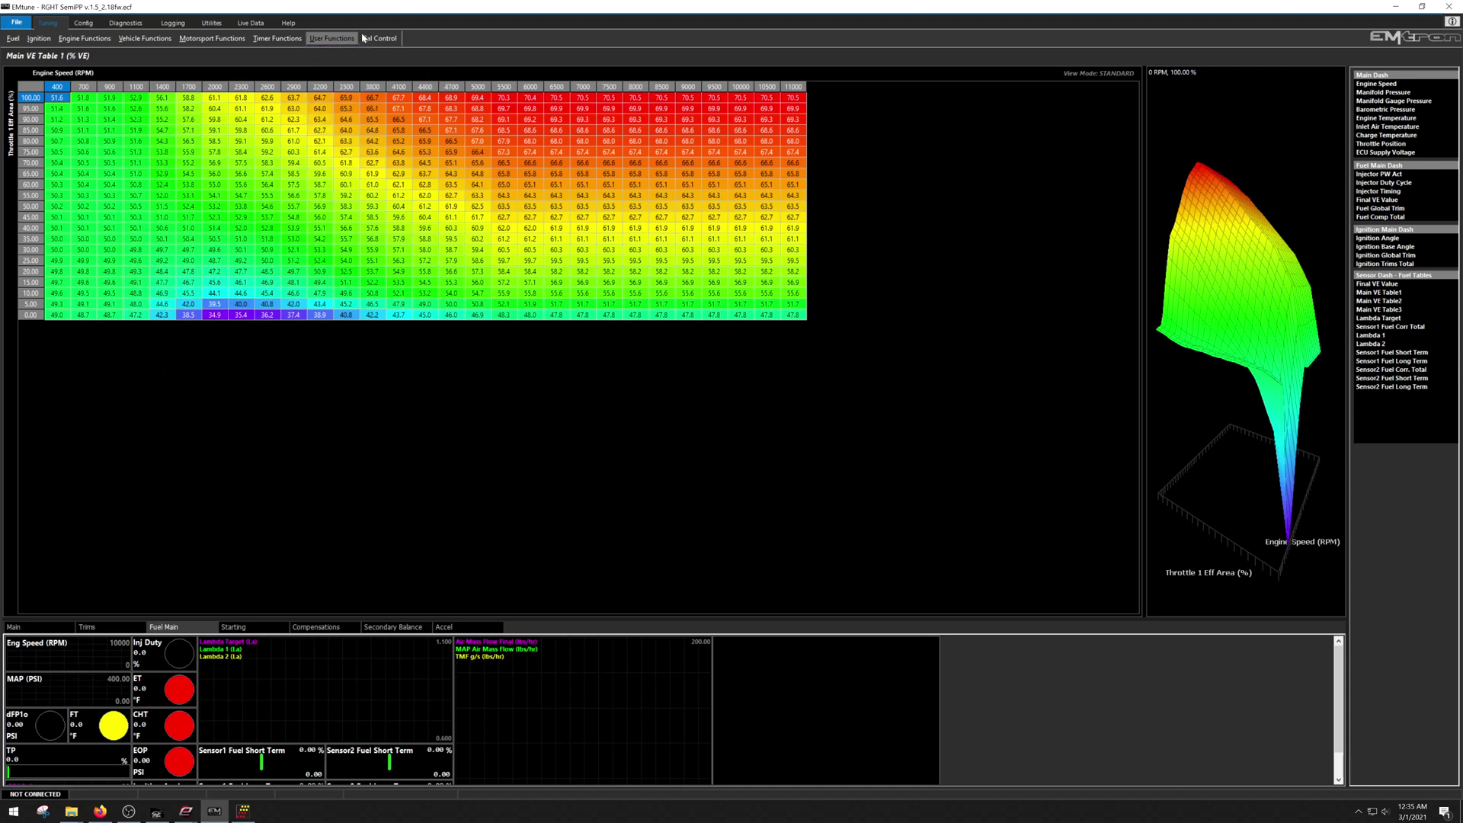
pyautogui.click(379, 38)
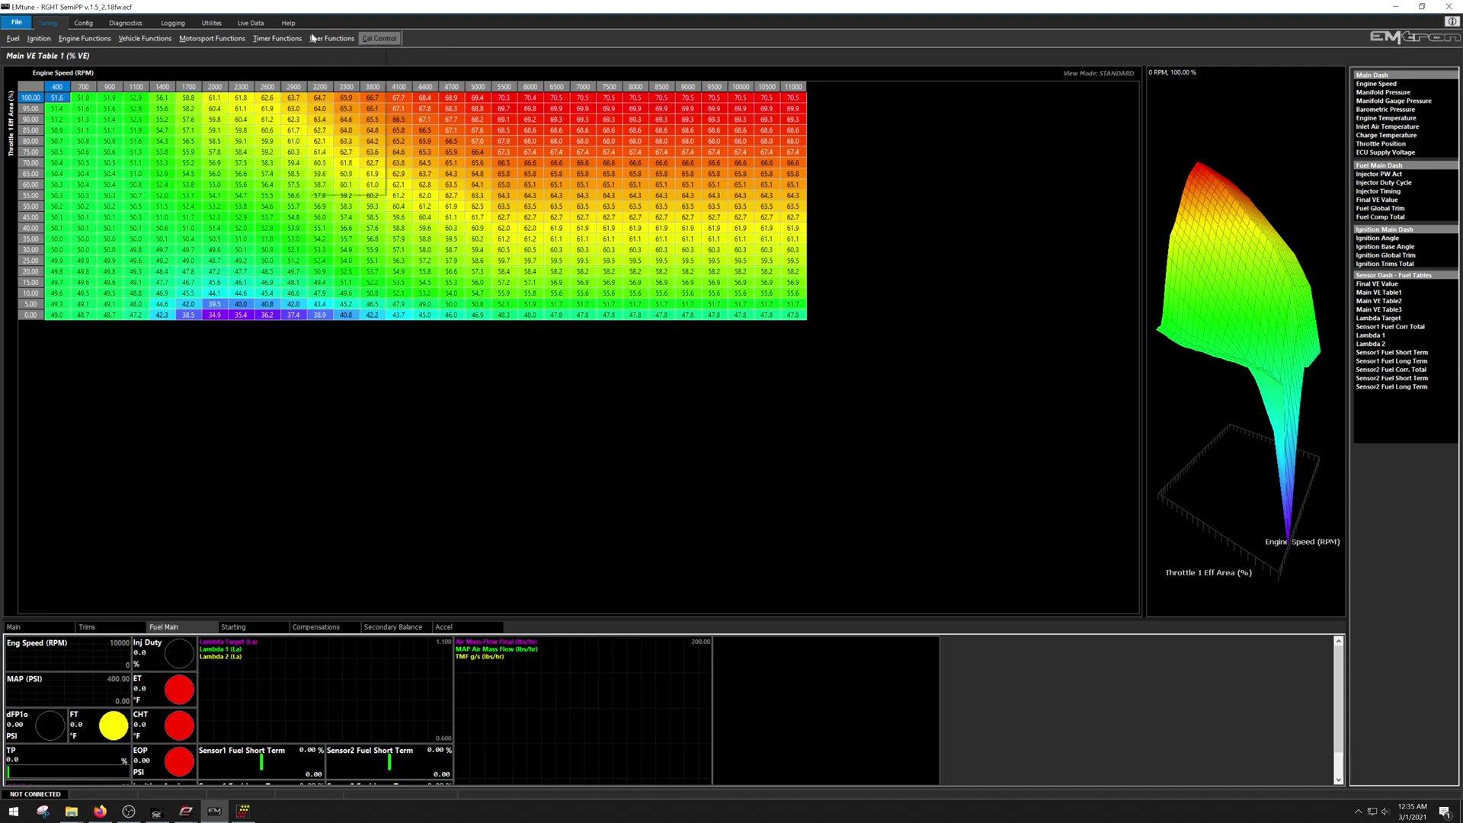
pyautogui.click(83, 23)
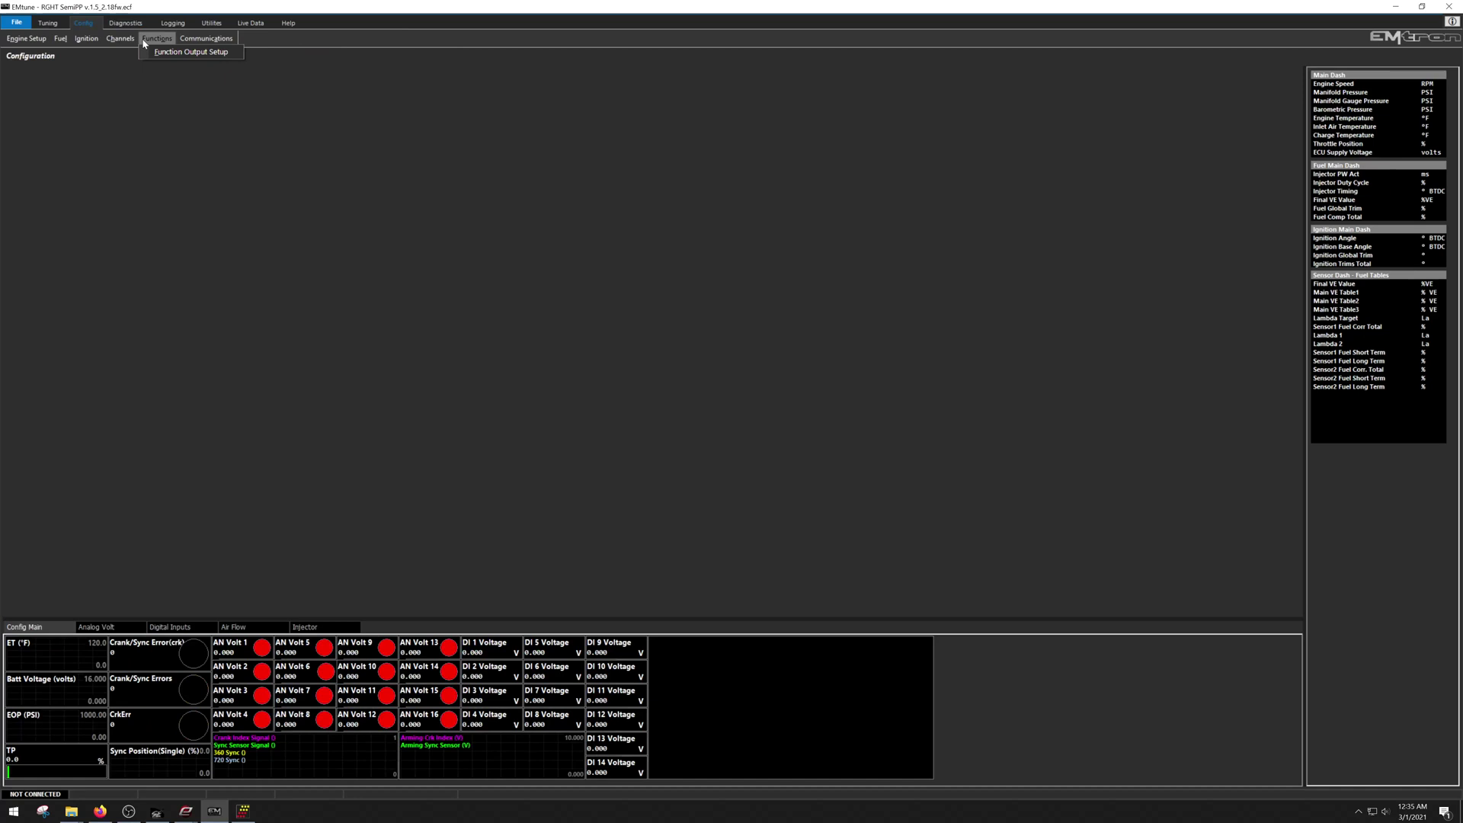
pyautogui.moveTo(119, 38)
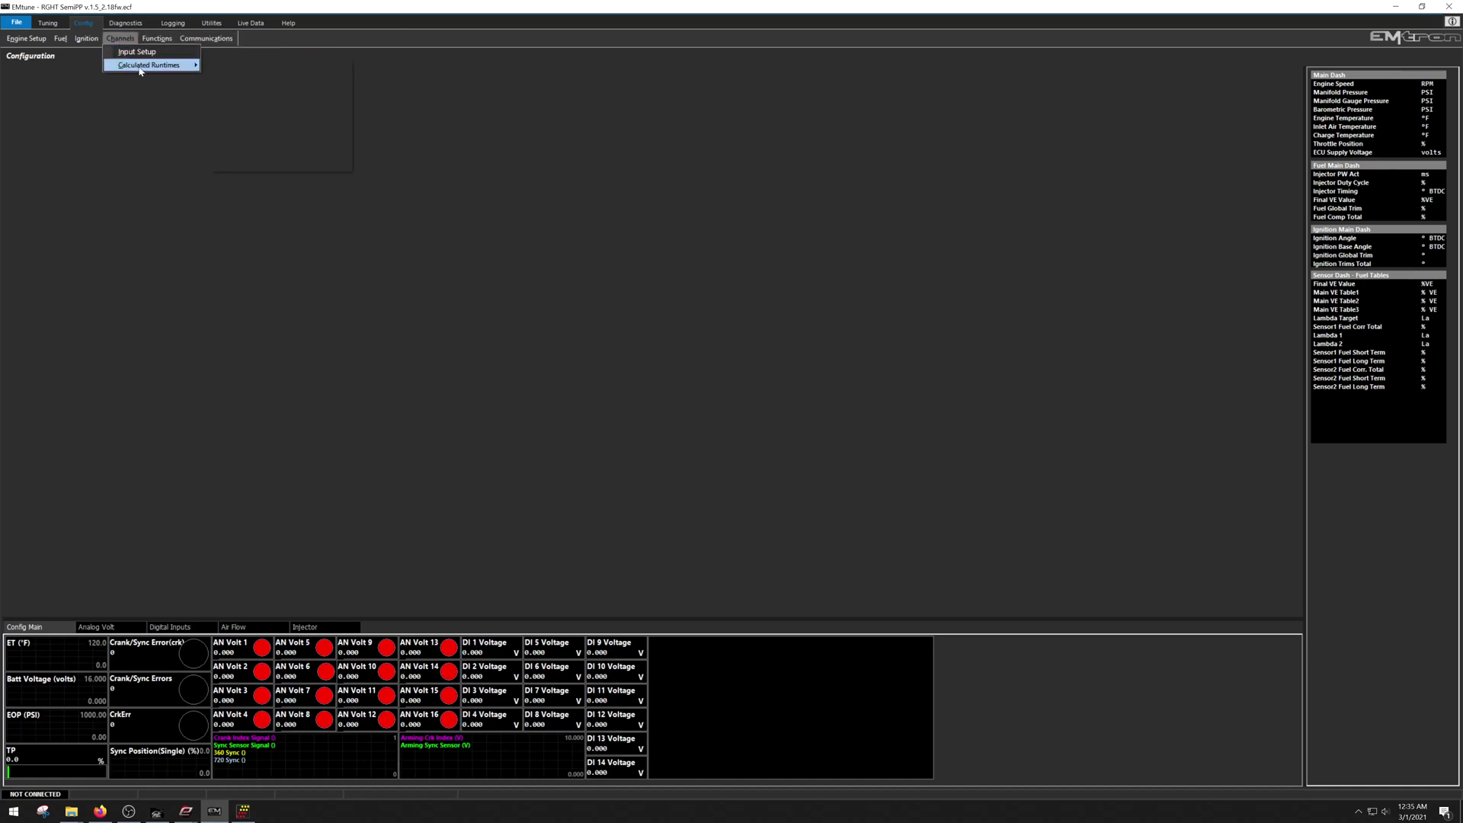
pyautogui.moveTo(153, 65)
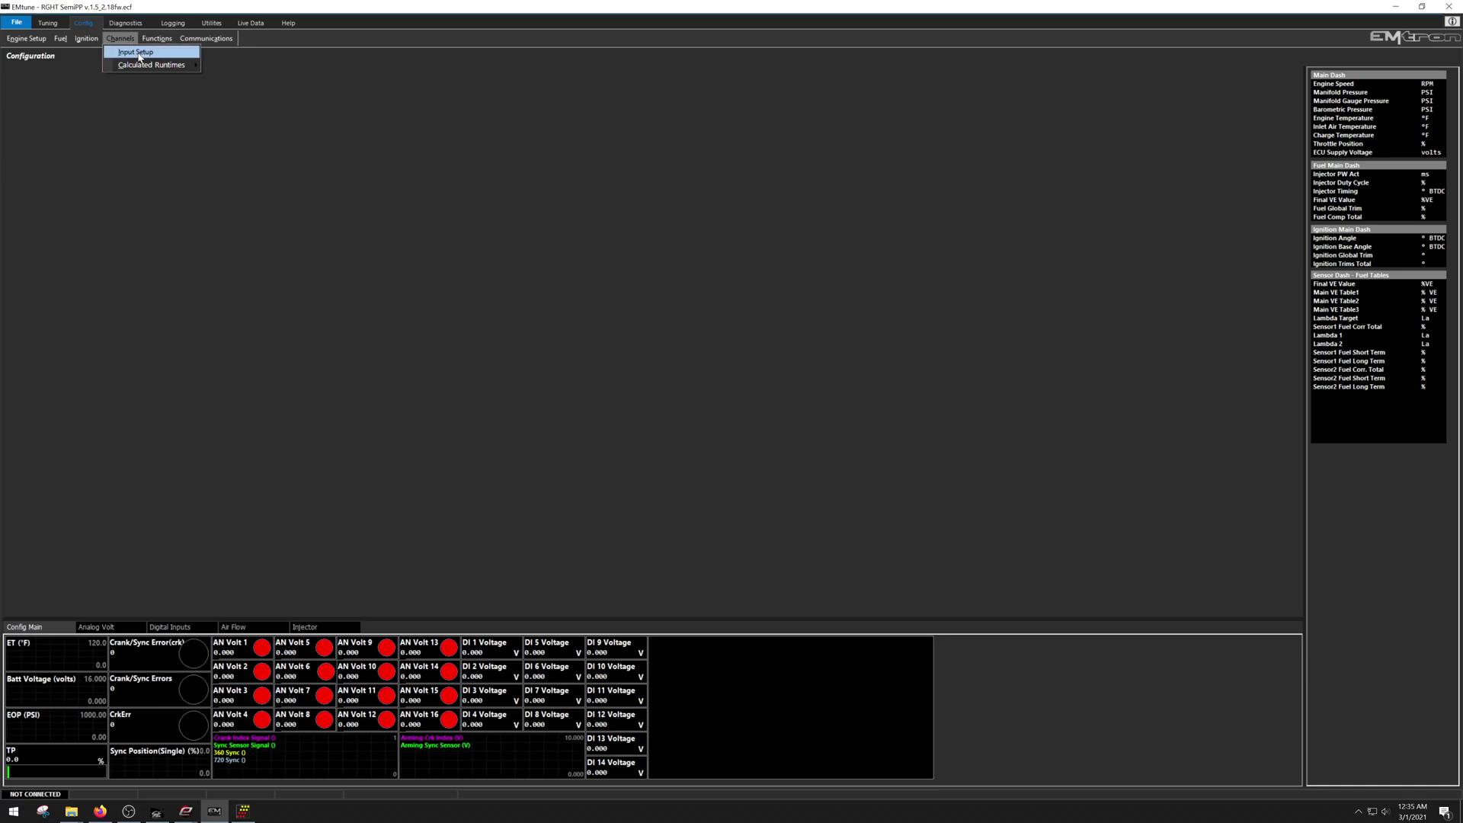
pyautogui.click(125, 23)
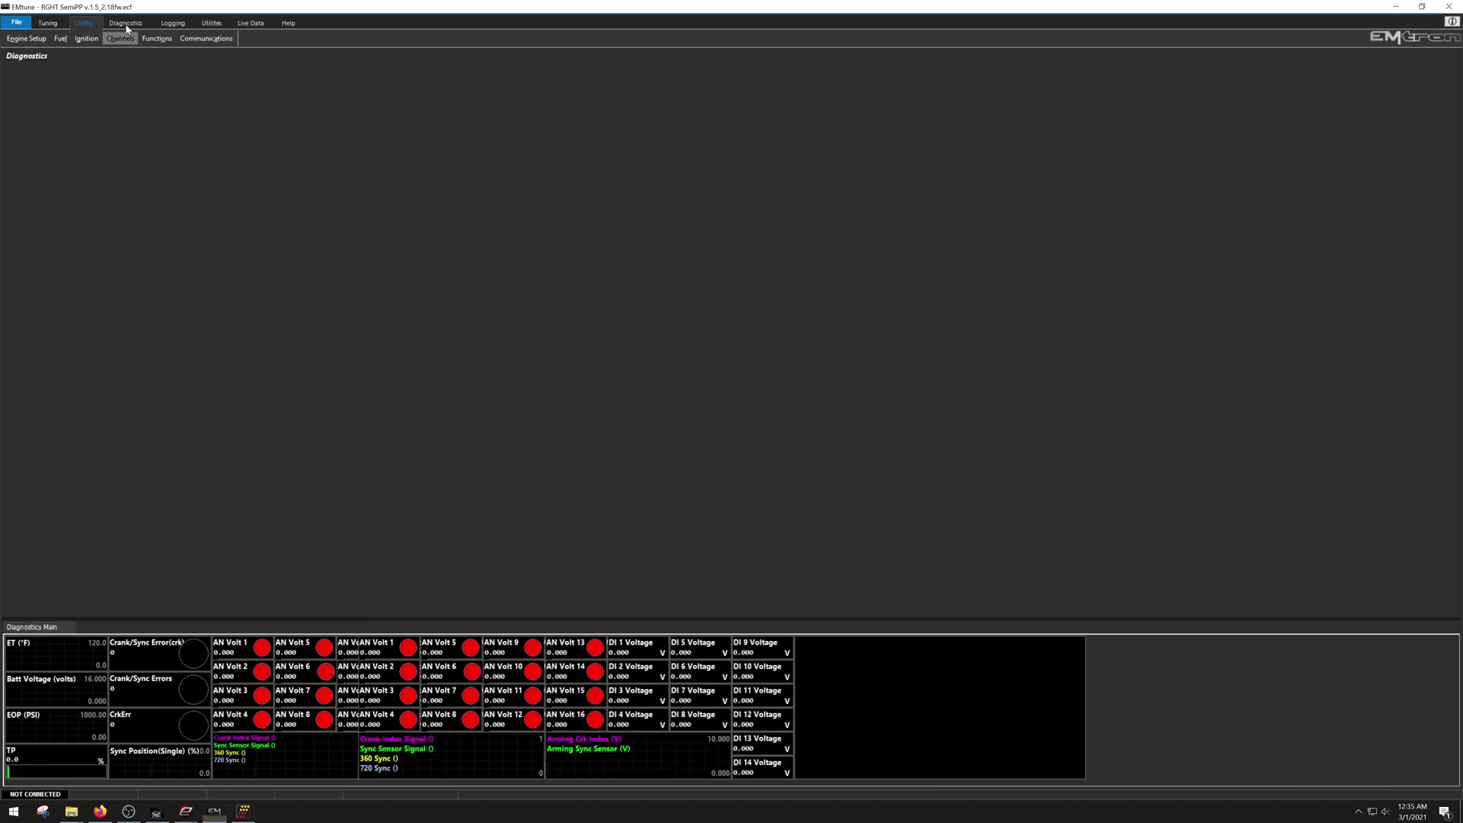
pyautogui.click(52, 23)
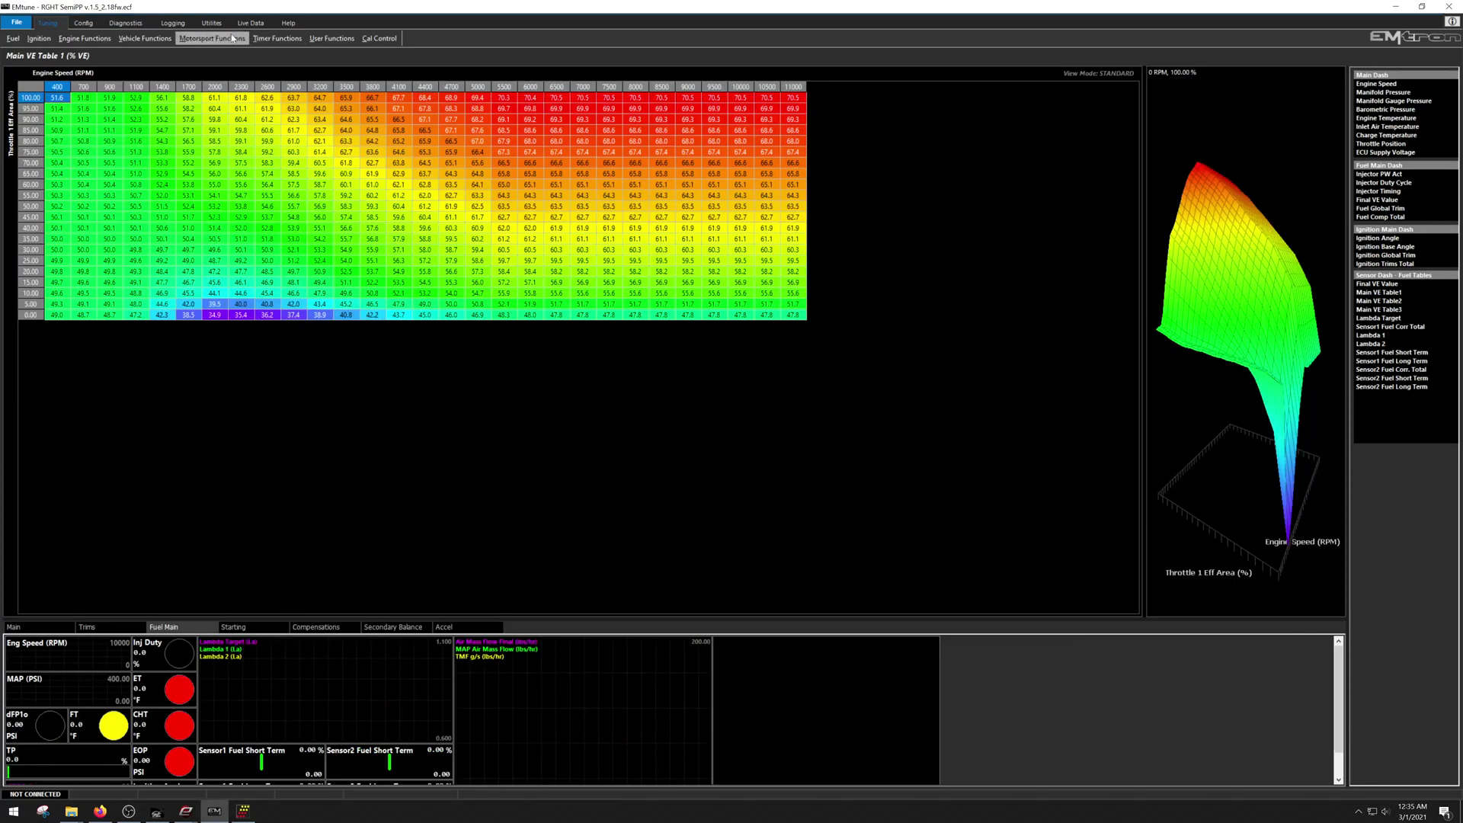
pyautogui.click(206, 39)
pyautogui.moveTo(228, 84)
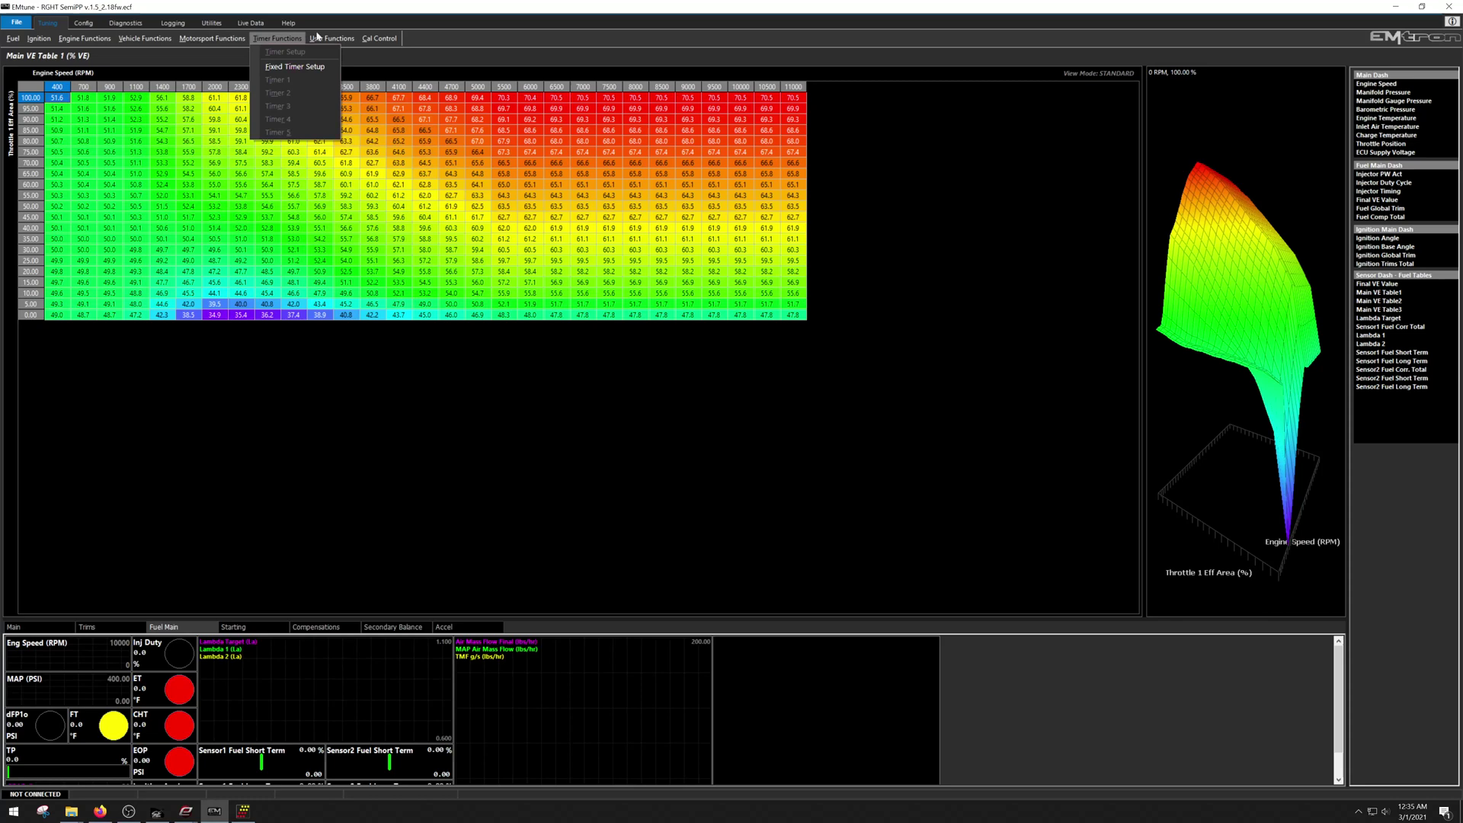
pyautogui.moveTo(331, 38)
pyautogui.moveTo(339, 83)
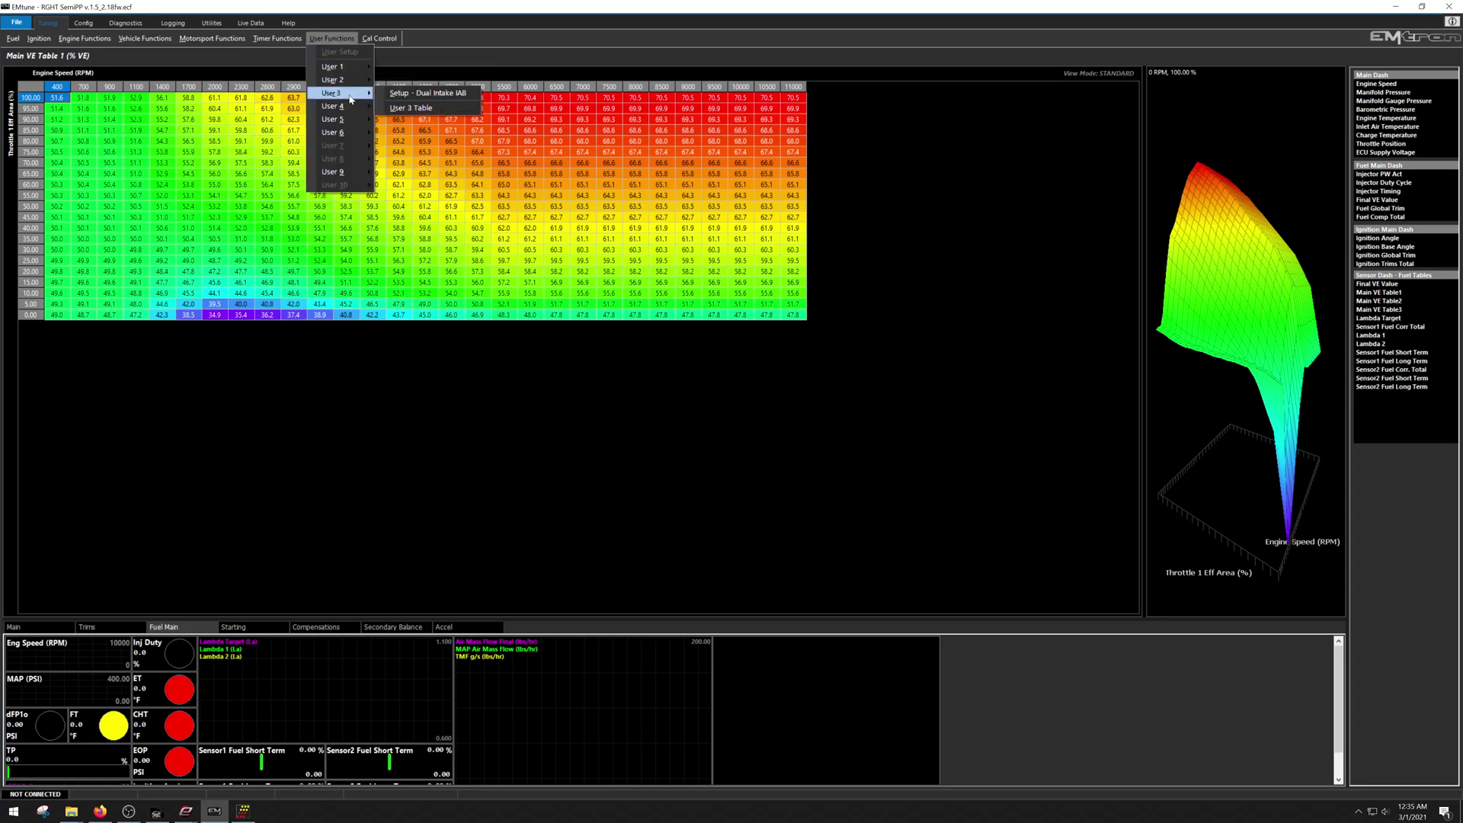
pyautogui.click(404, 95)
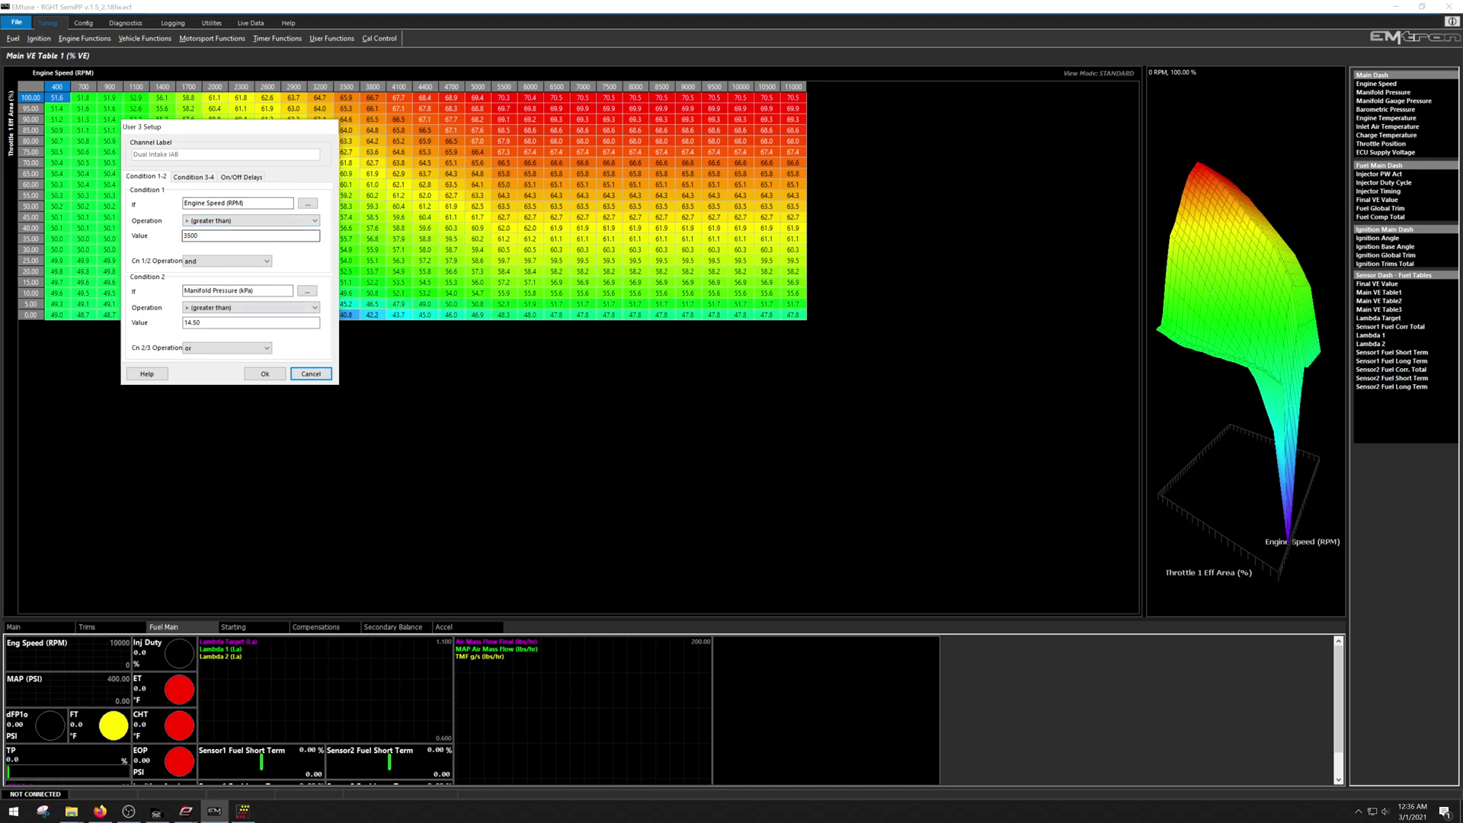
pyautogui.click(194, 177)
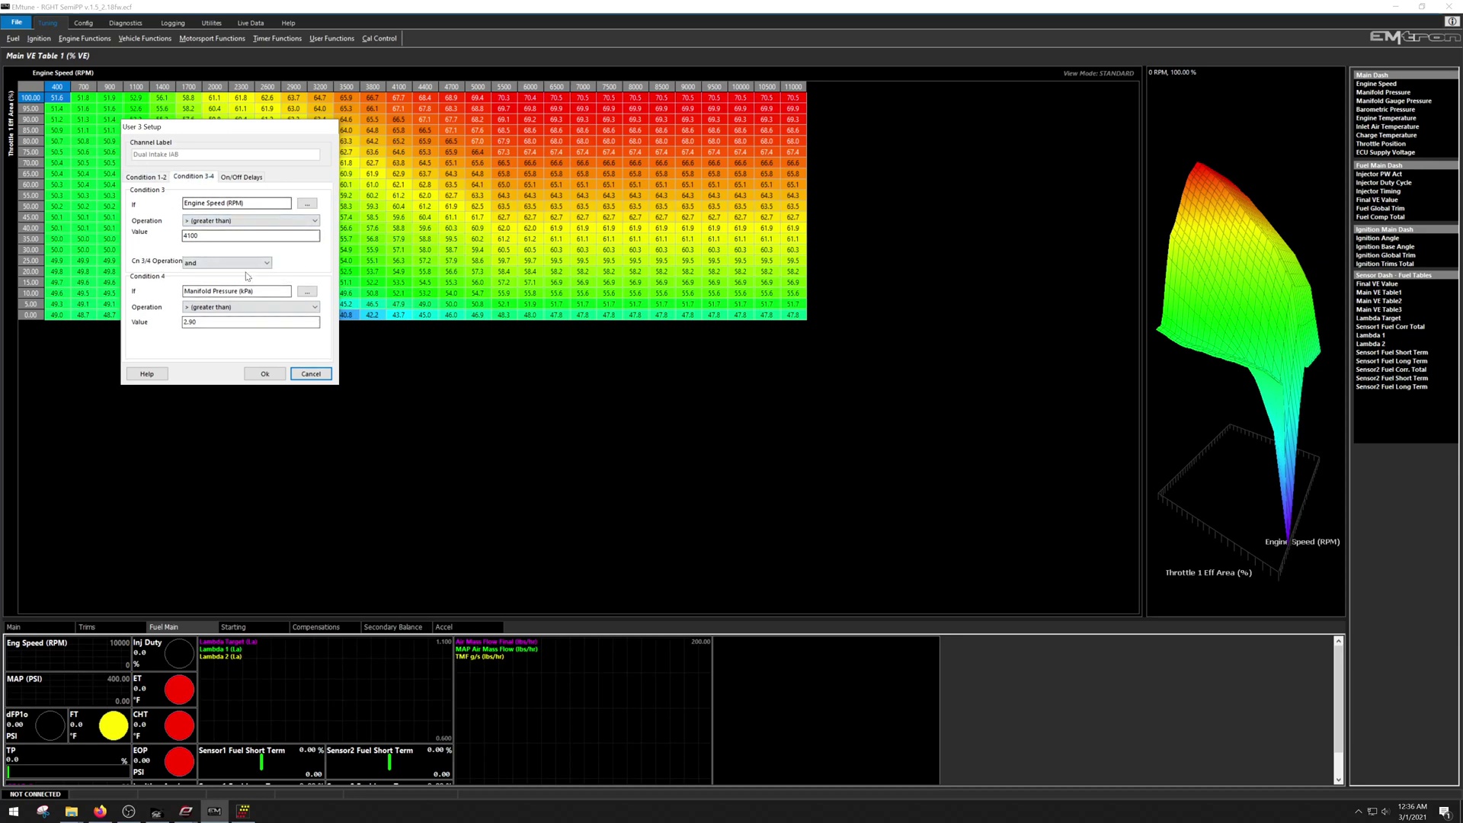
pyautogui.click(312, 373)
pyautogui.click(331, 39)
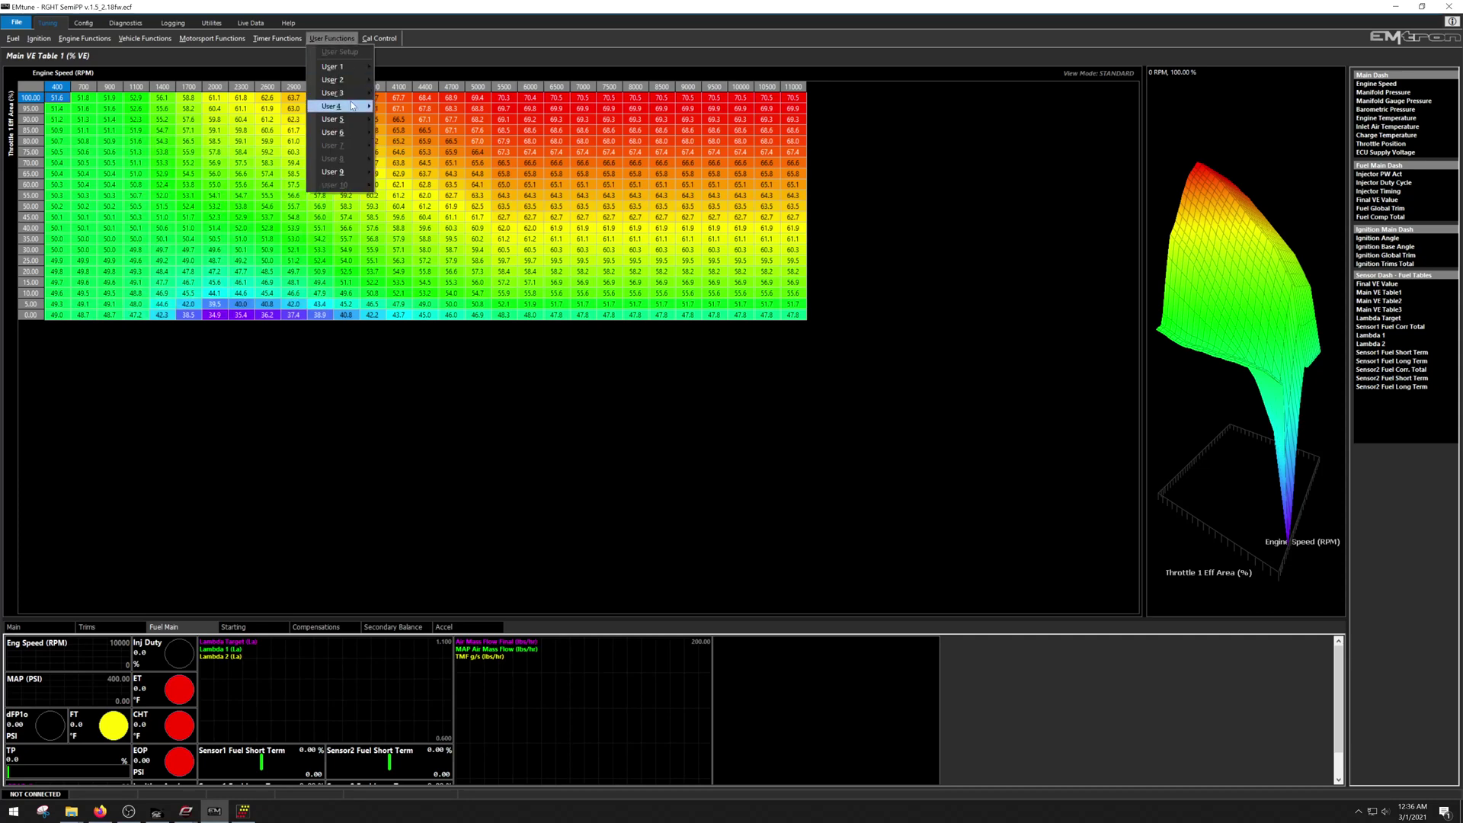
pyautogui.moveTo(353, 106)
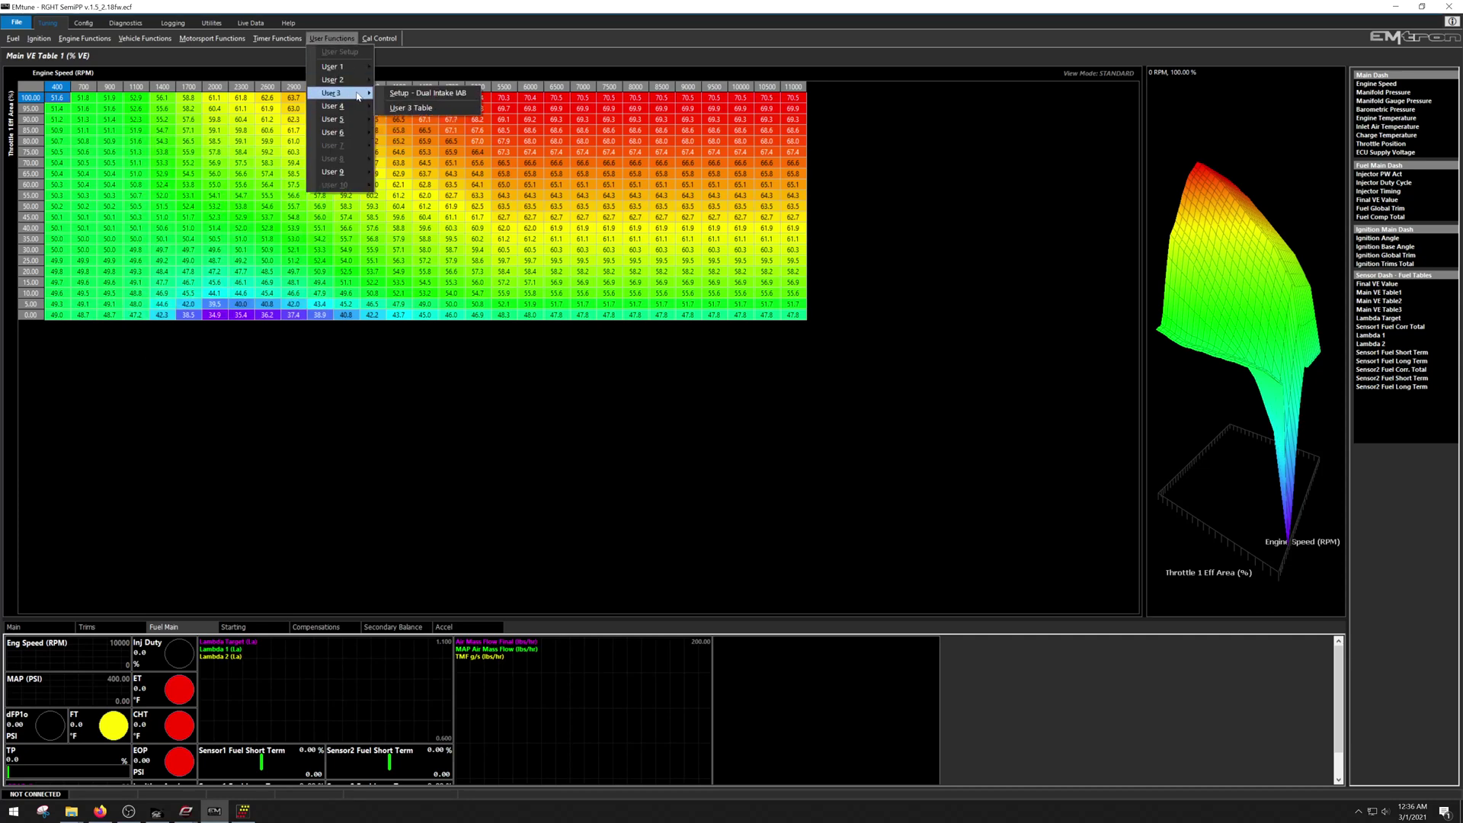
# Display EMtune's User 3 Table of 0 and 100 values across 2300–4500 RPM.
pyautogui.click(409, 109)
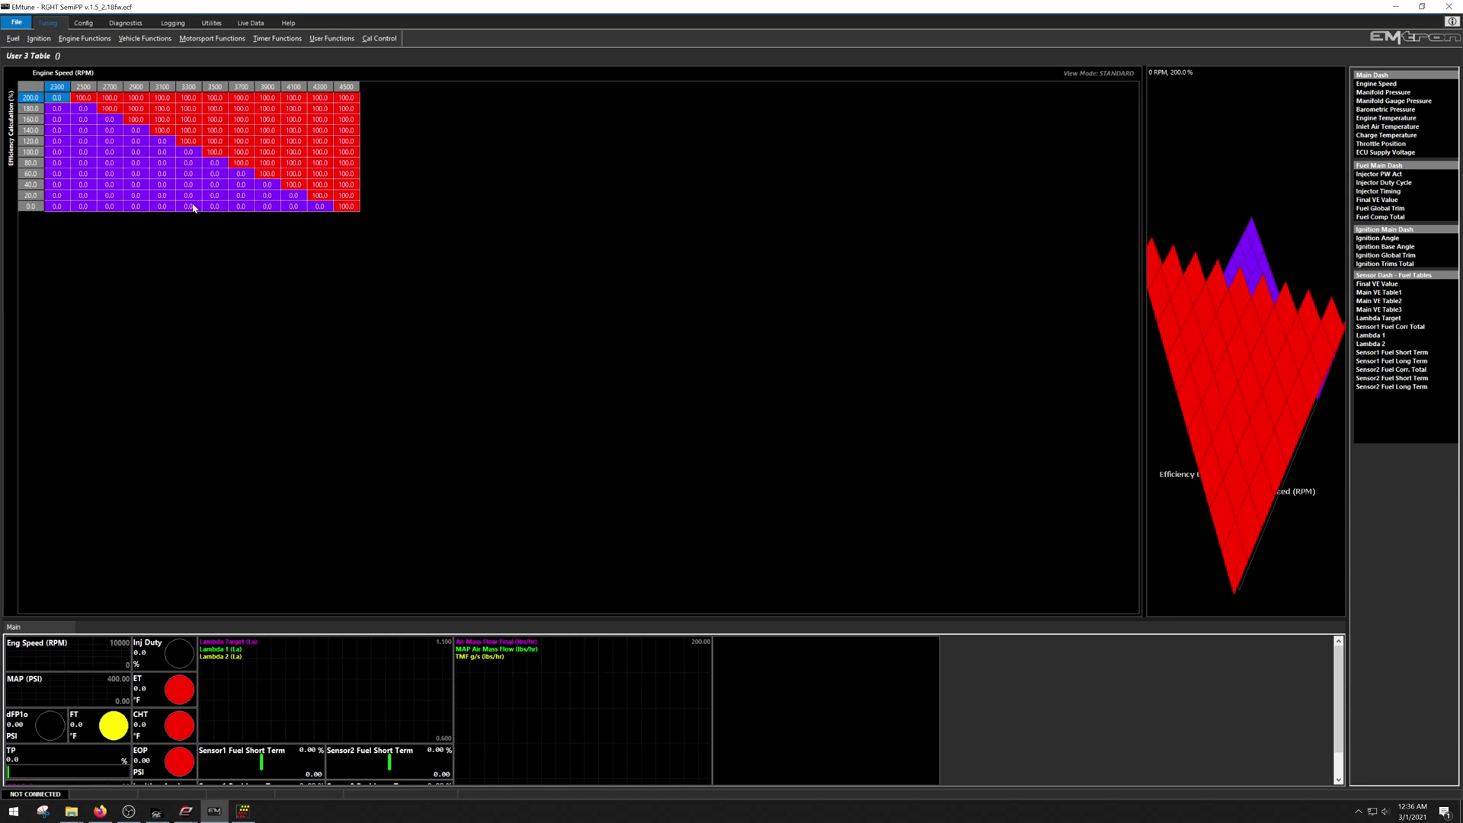
# Browse the motorsport functions list, then bring up EMU Black's VE table and 3D surface.
pyautogui.click(190, 41)
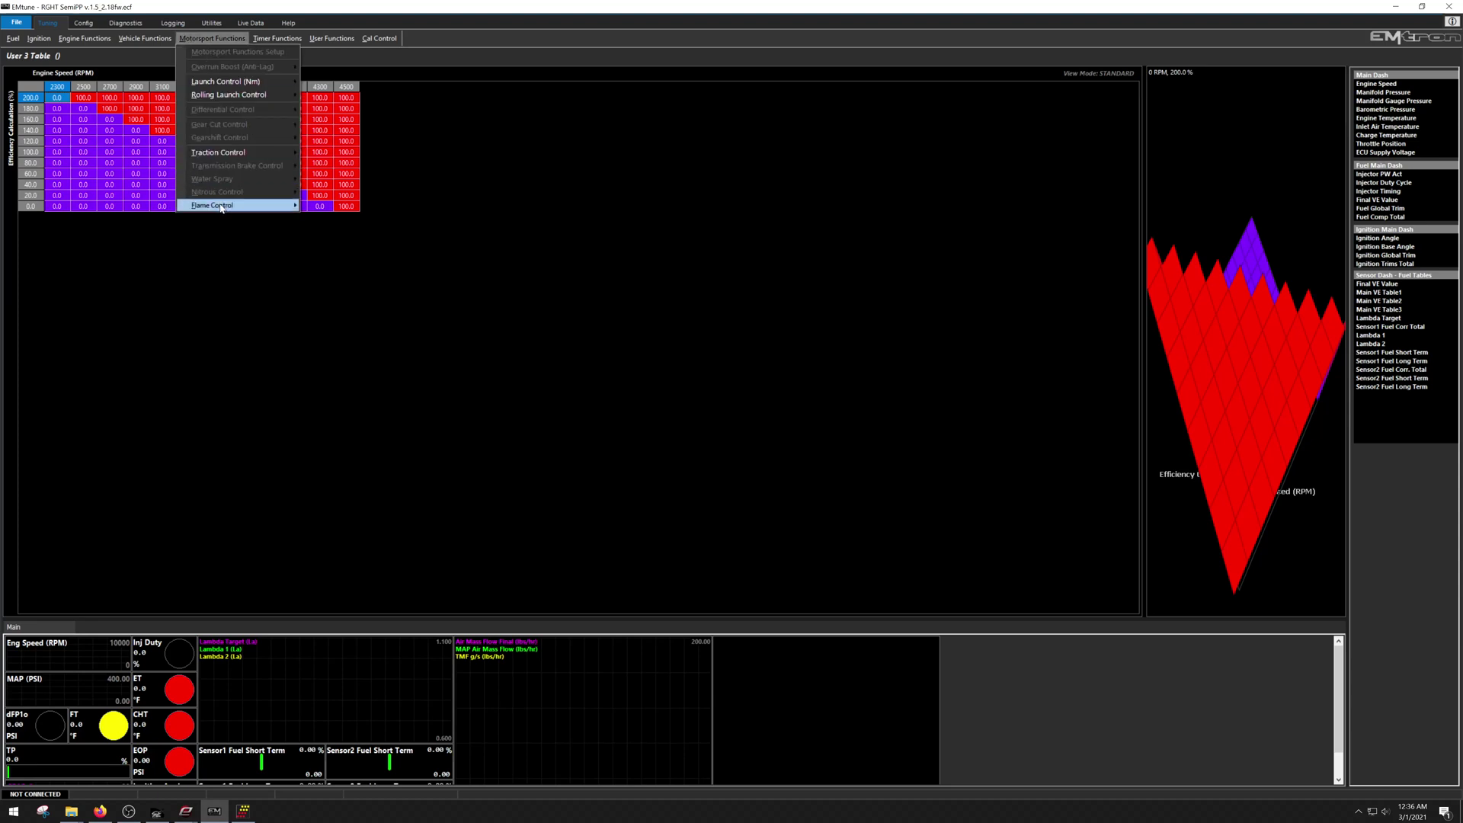
pyautogui.moveTo(223, 208)
pyautogui.moveTo(150, 46)
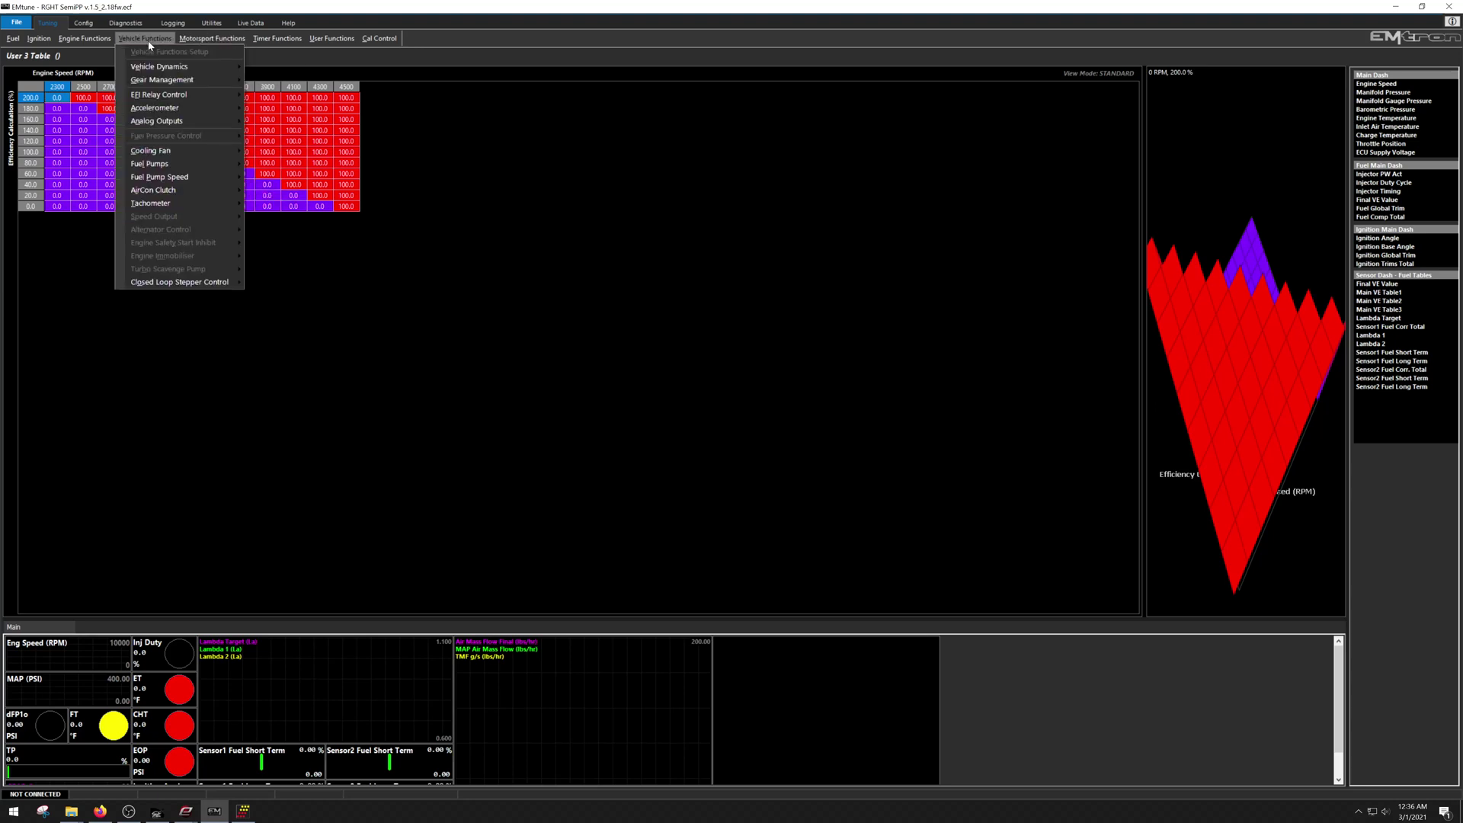
pyautogui.moveTo(332, 44)
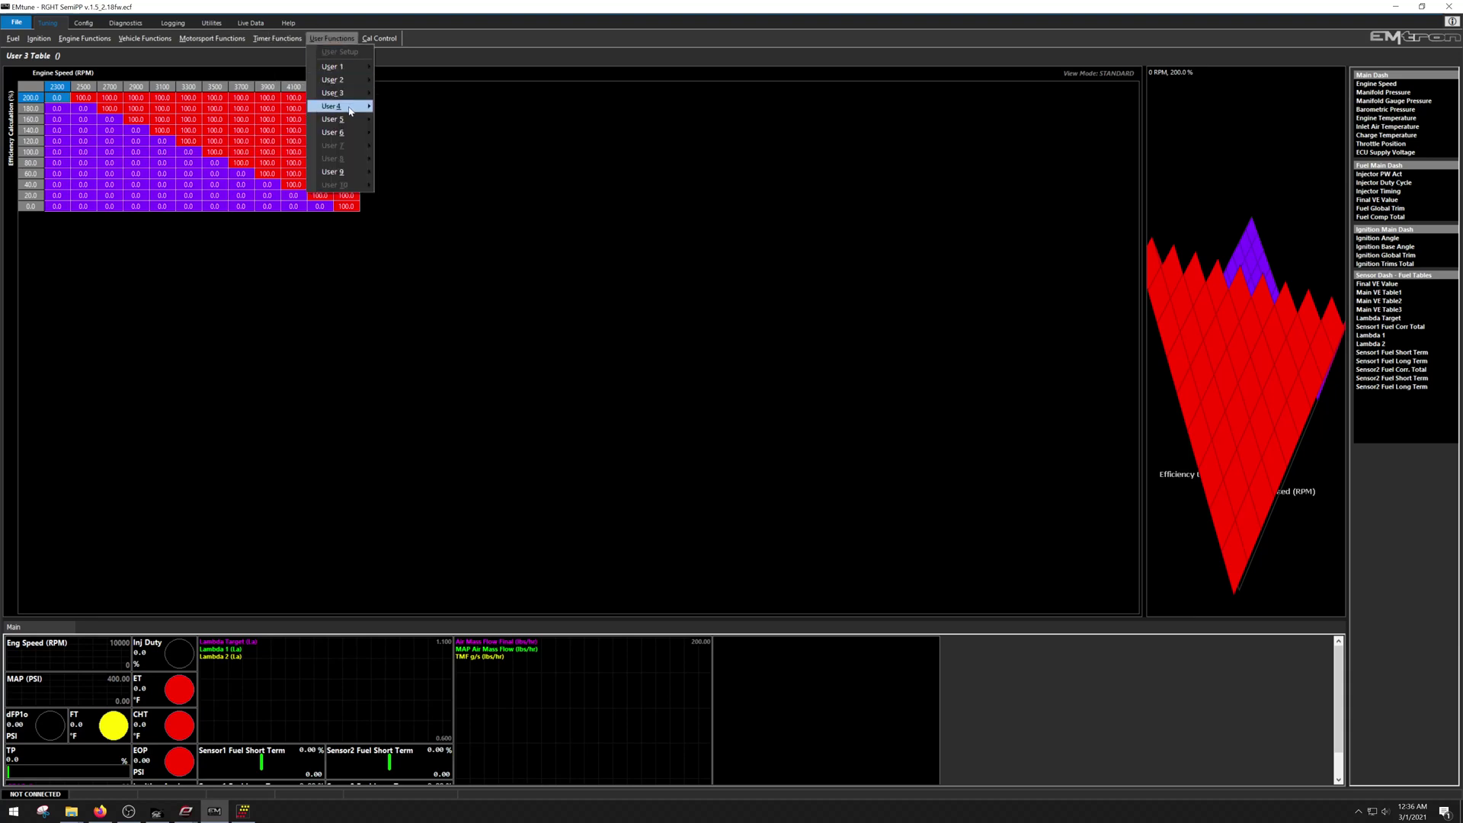
pyautogui.moveTo(350, 135)
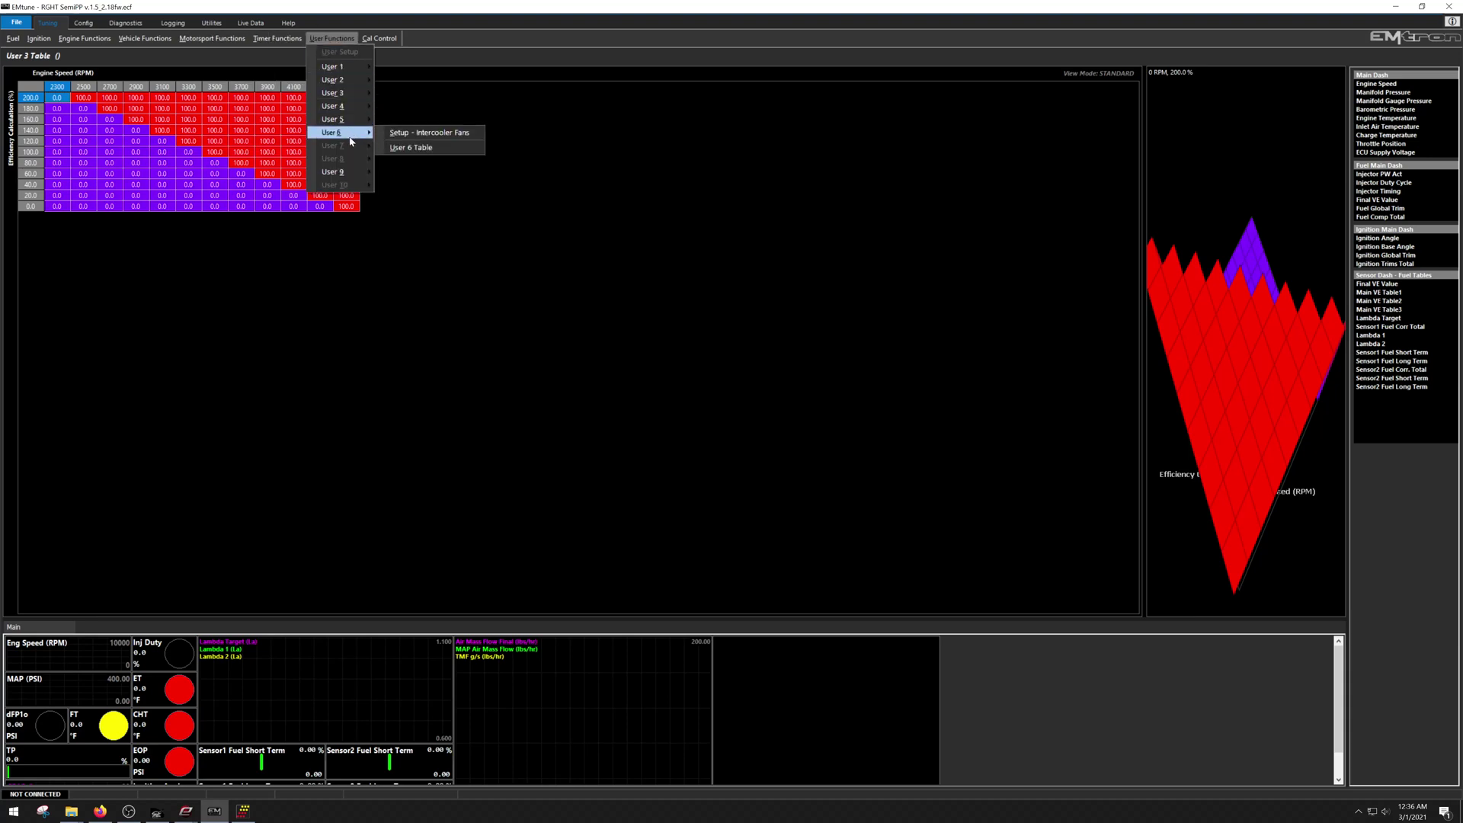
pyautogui.moveTo(342, 174)
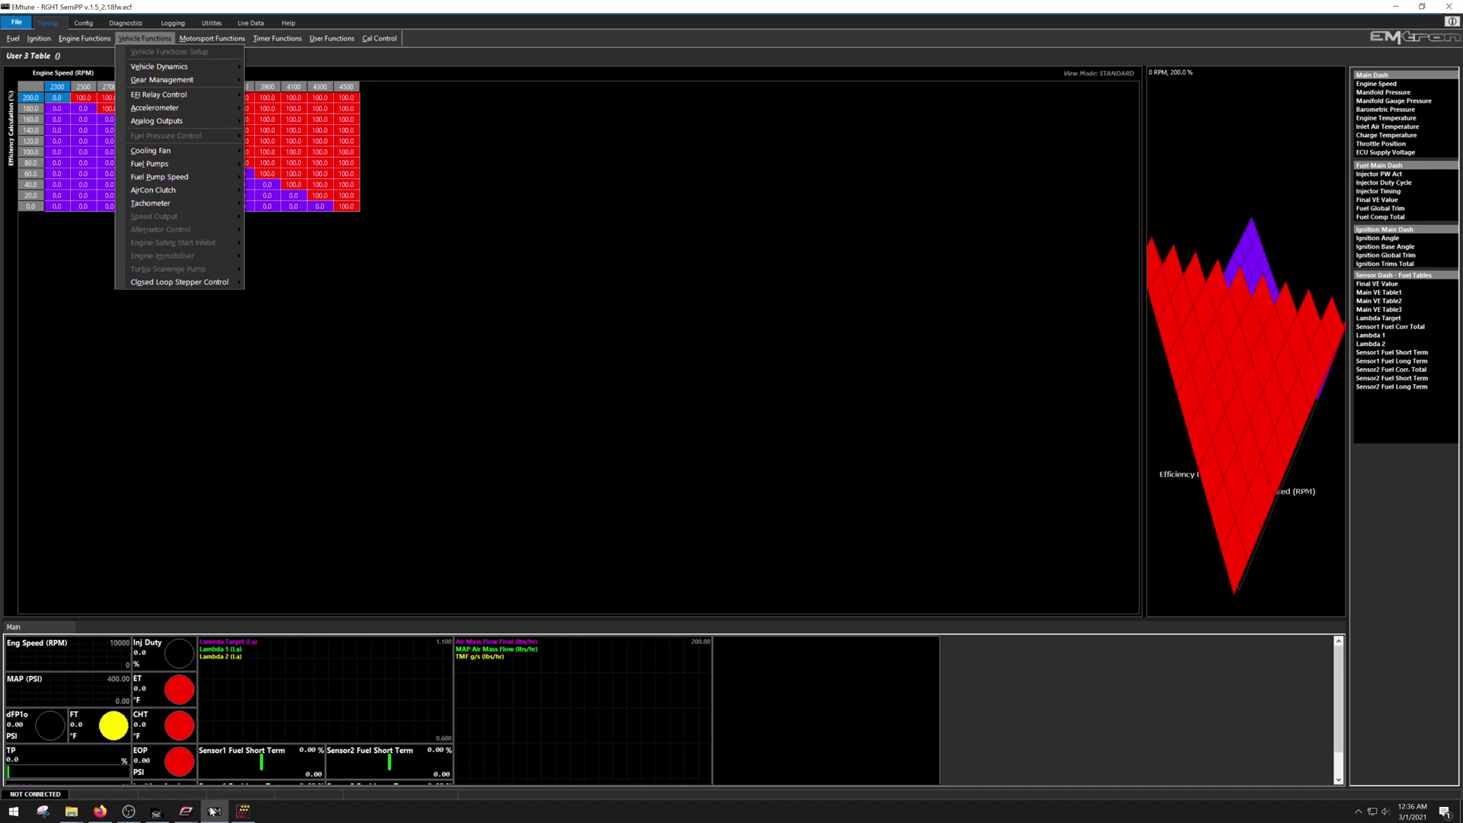
pyautogui.click(185, 811)
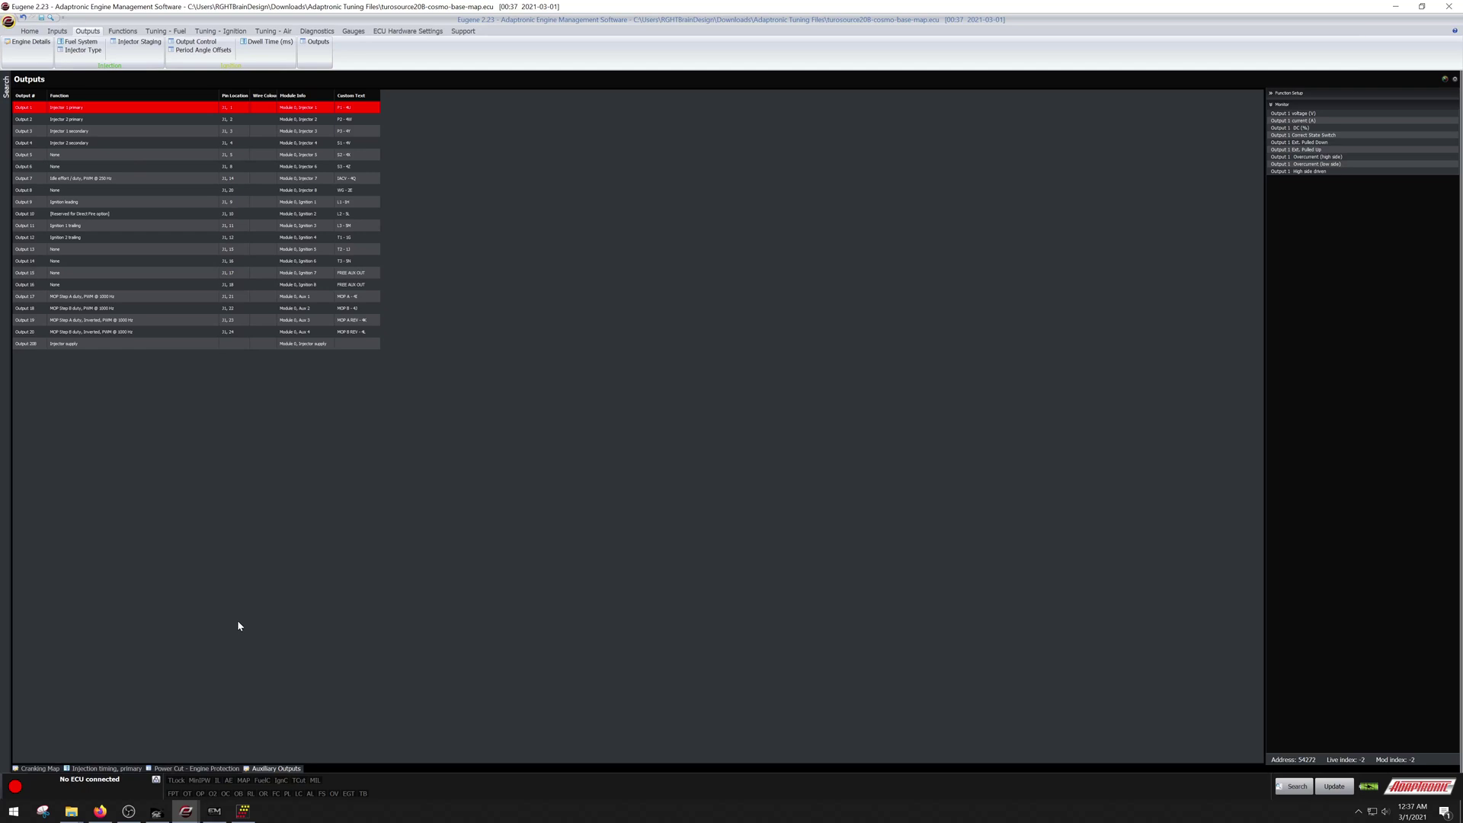
pyautogui.click(157, 811)
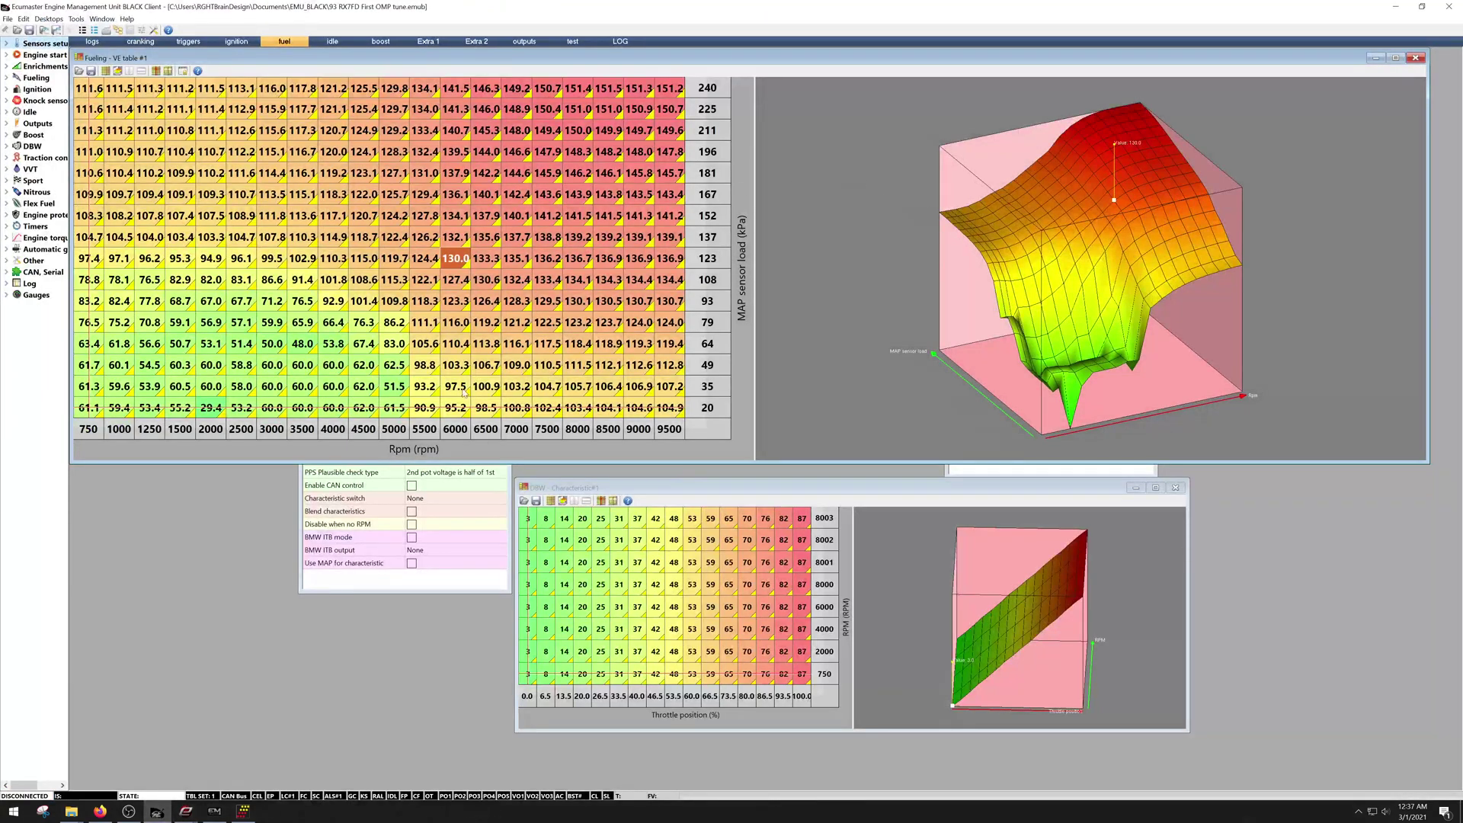
# Show the ignition table beside a 3D map view and enlarge it to fill the window.
pyautogui.click(376, 42)
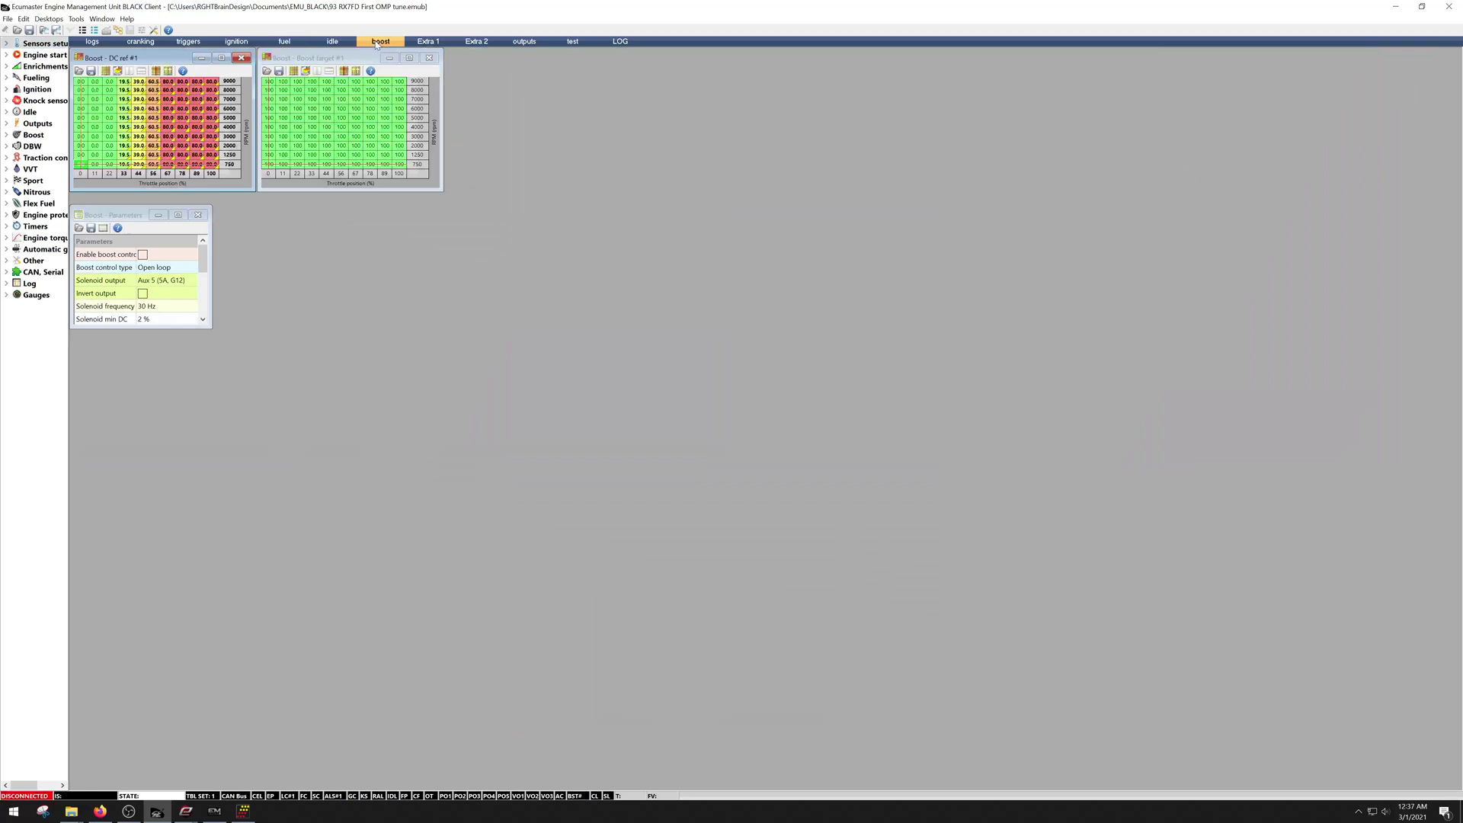
pyautogui.click(430, 42)
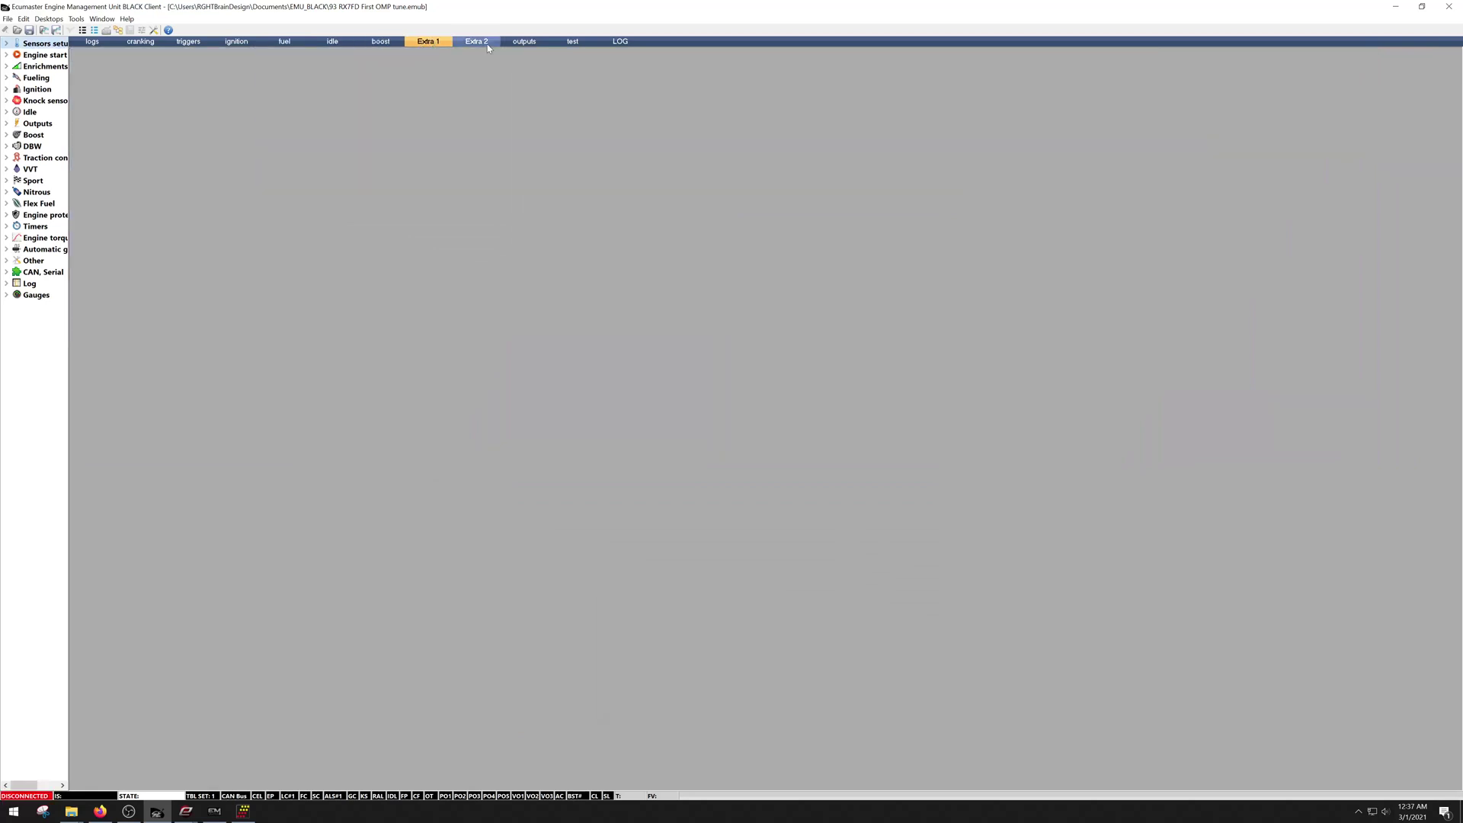
pyautogui.click(243, 44)
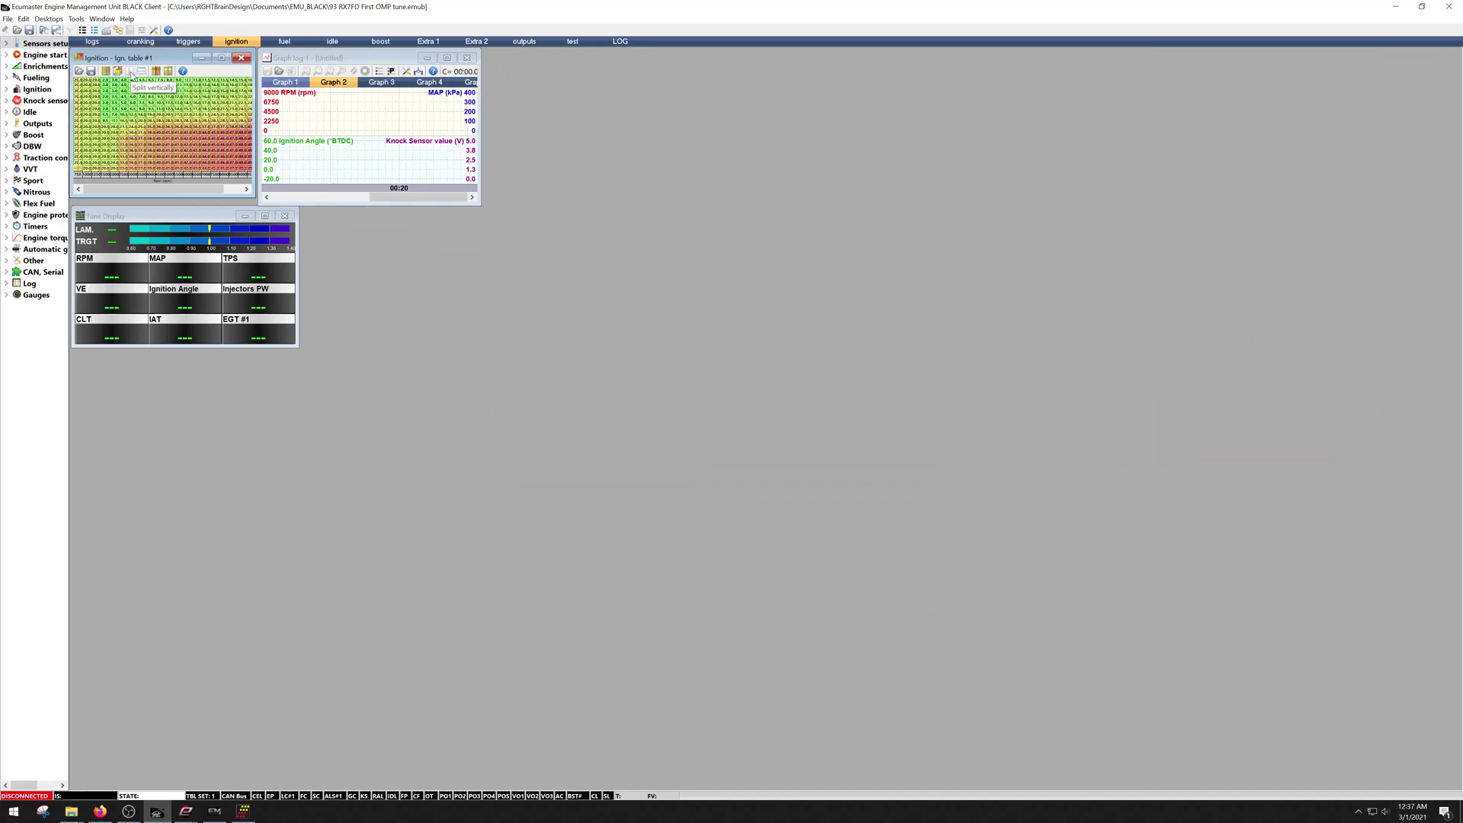
pyautogui.click(130, 72)
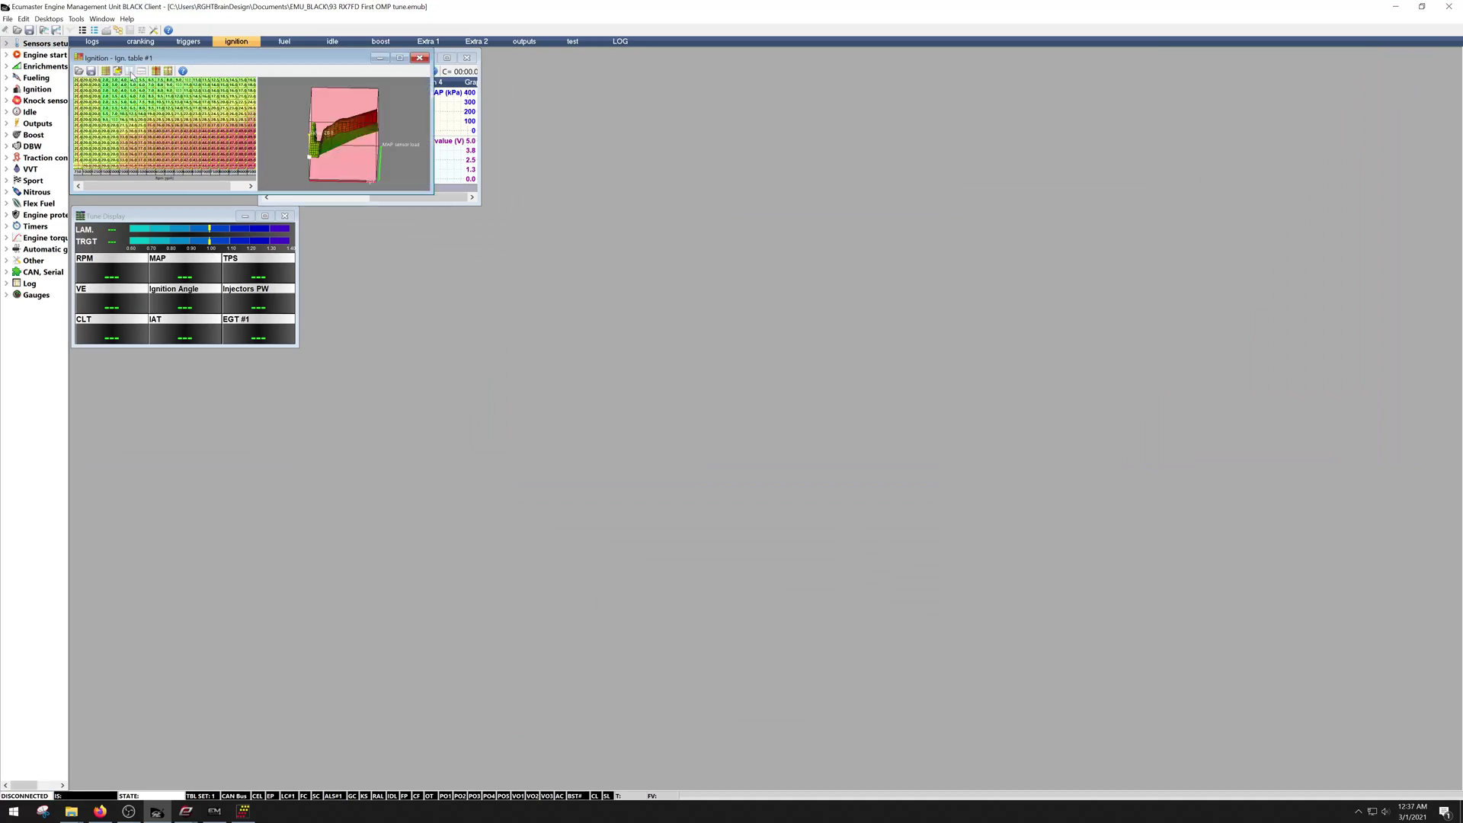
pyautogui.click(399, 58)
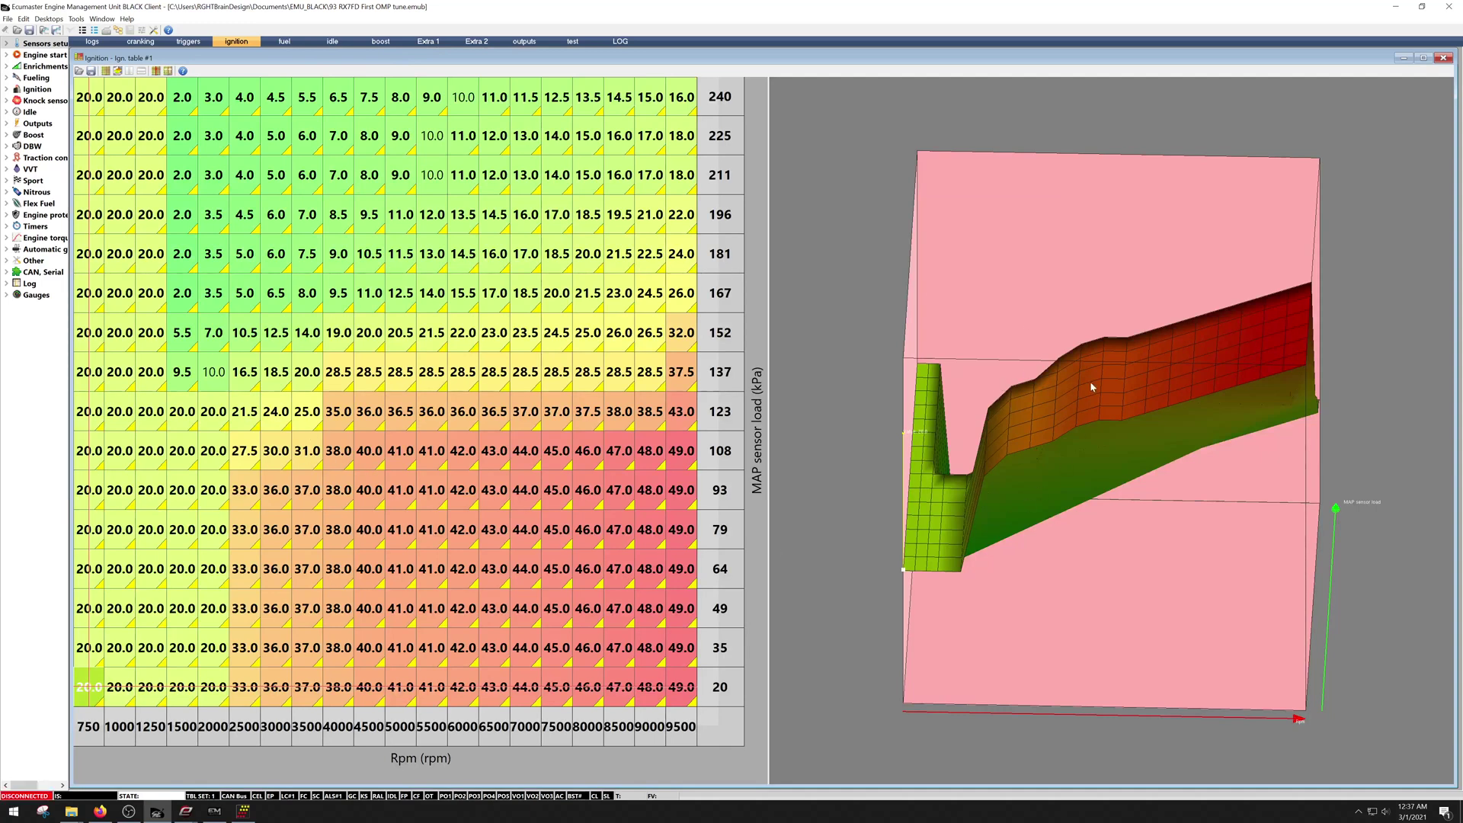
# Select the 47–49° cells at 8500–9500 rpm and rotate the 3D ignition map.
pyautogui.moveTo(675, 687); pyautogui.dragTo(619, 533)
pyautogui.click(1007, 291)
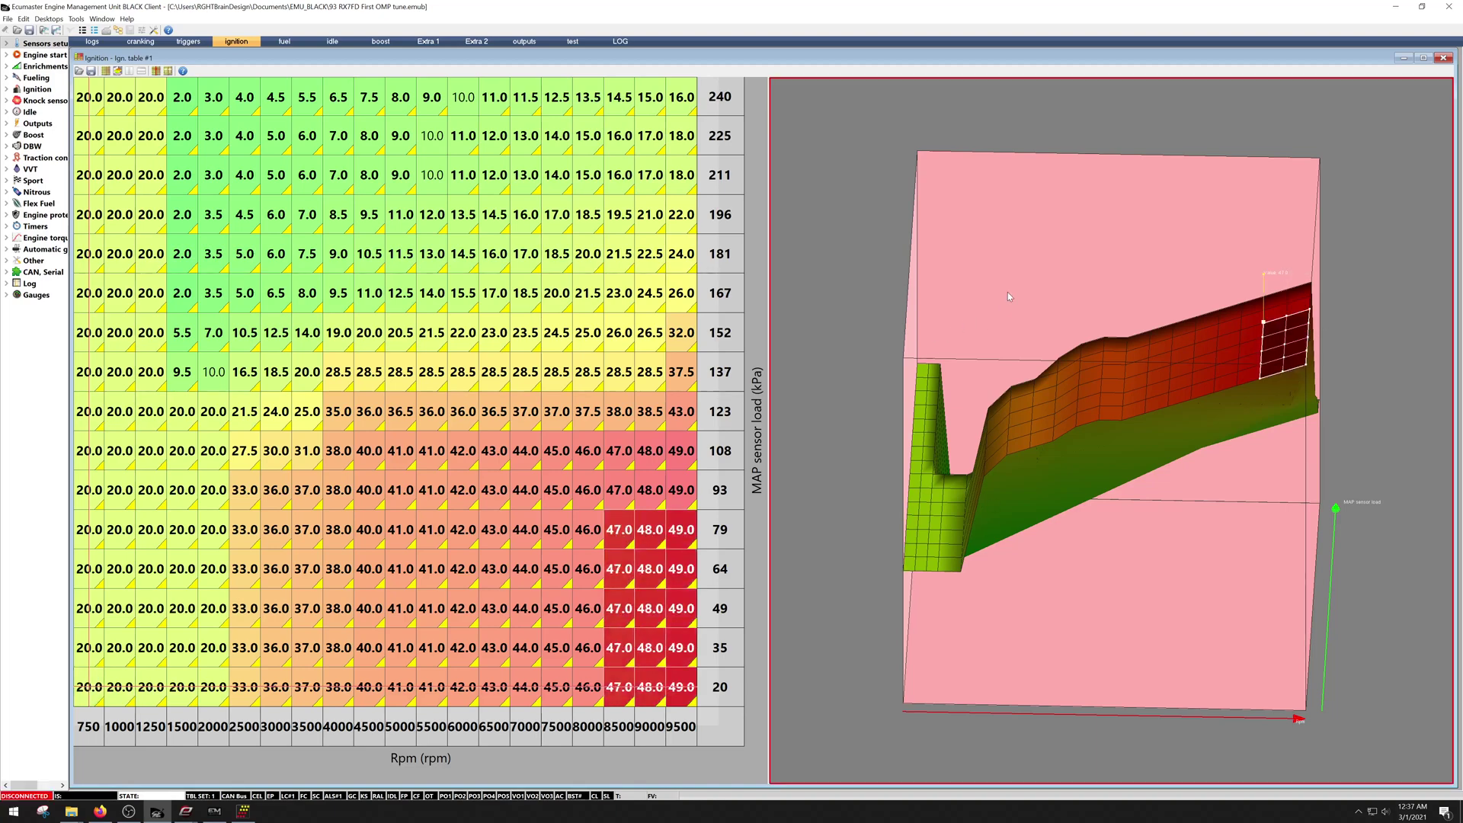
pyautogui.moveTo(971, 436); pyautogui.dragTo(1182, 453)
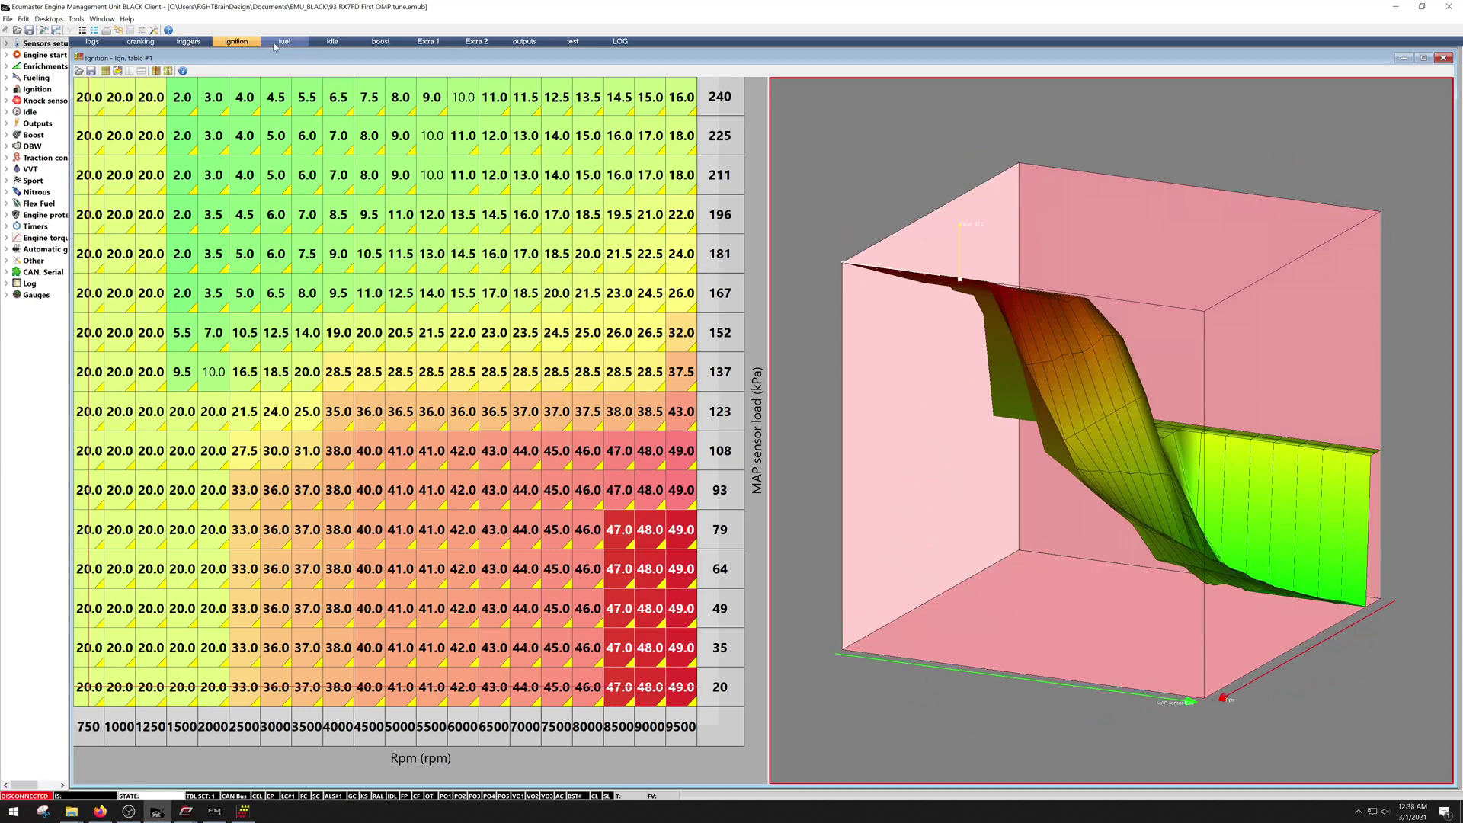
# Open the acceleration enrichment parameters and dTPS rate graph, placing both over the table.
pyautogui.doubleClick(43, 67)
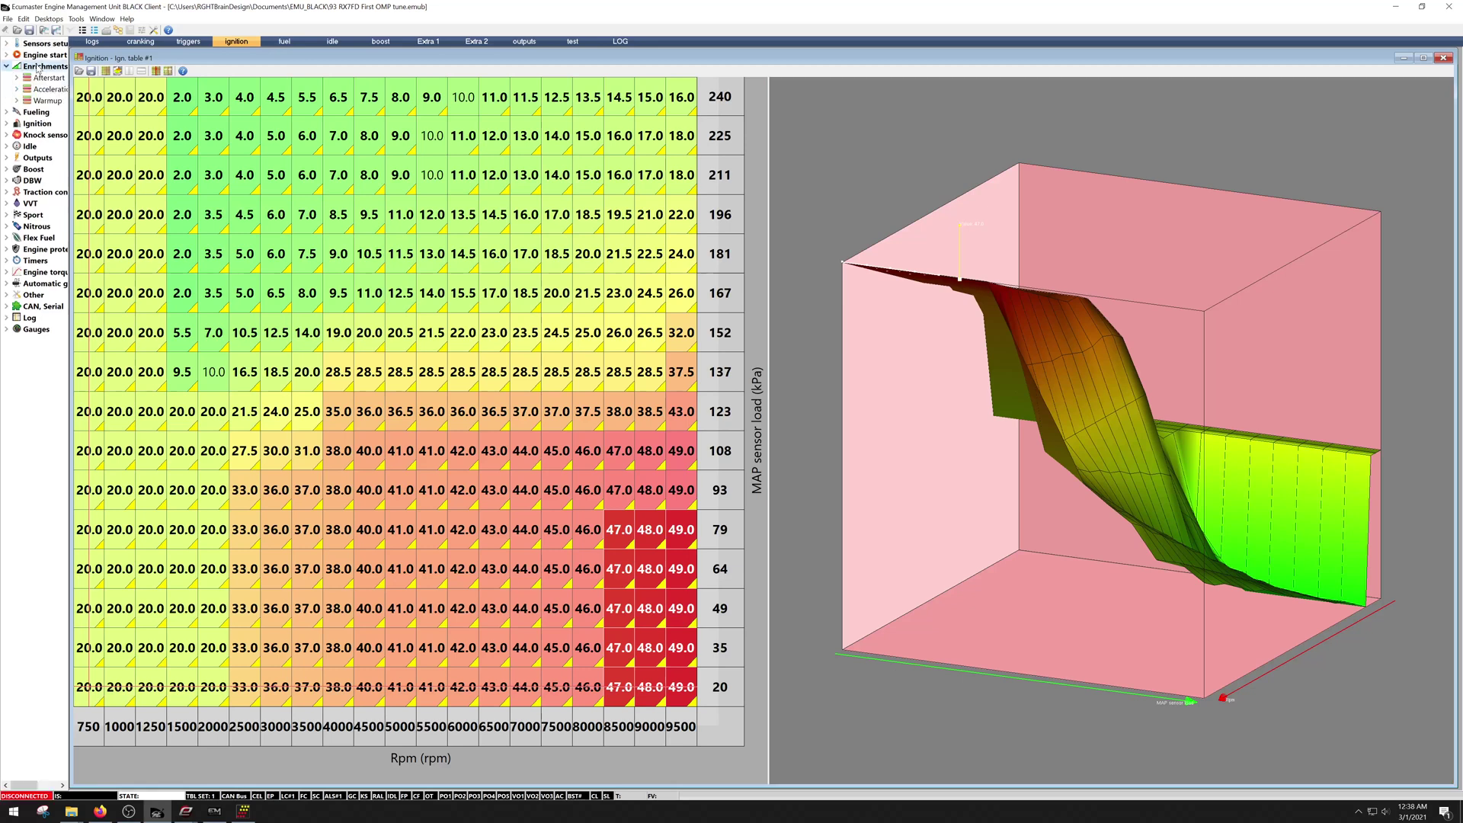
pyautogui.doubleClick(48, 89)
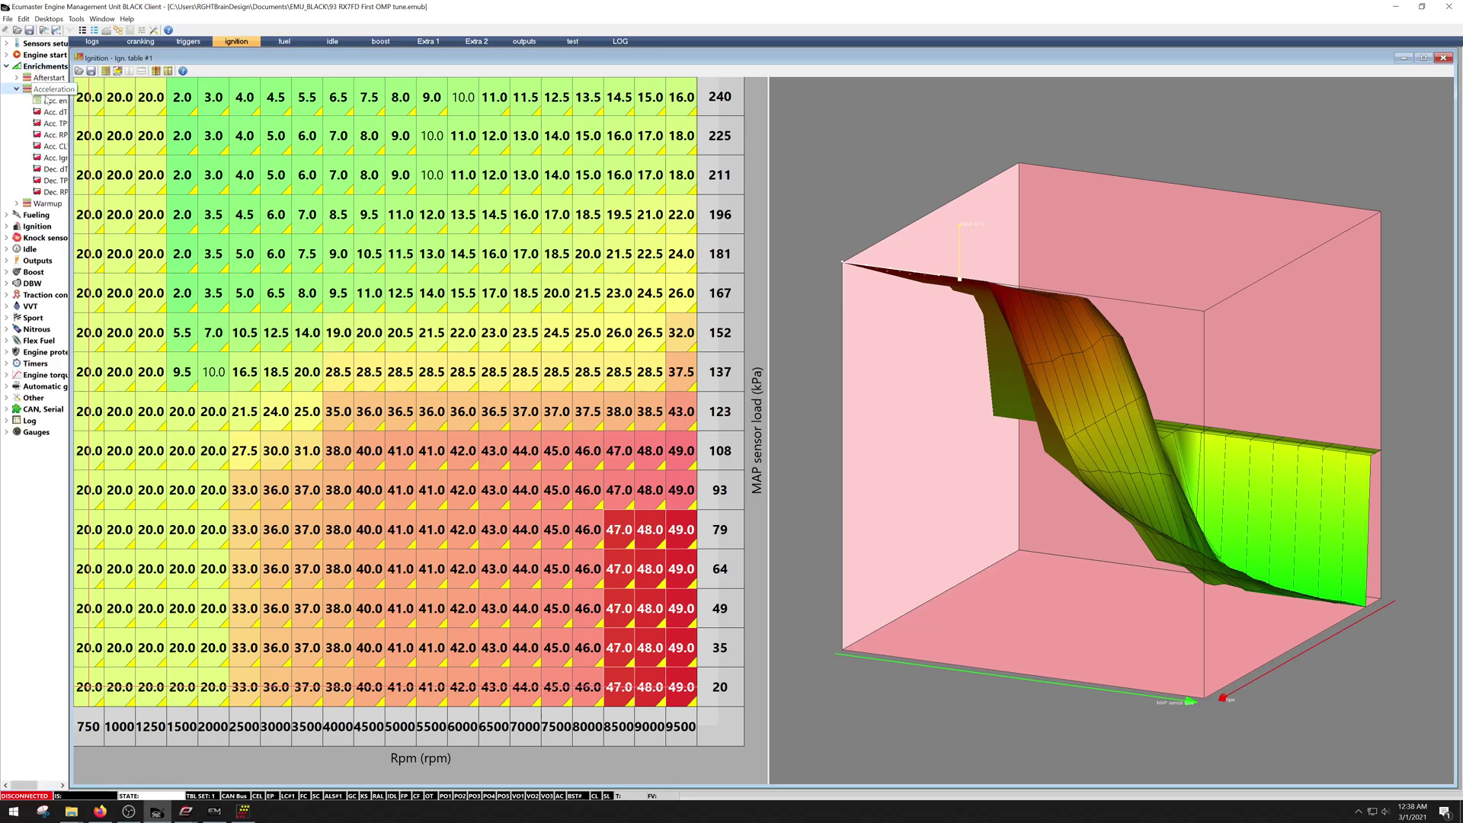
pyautogui.doubleClick(48, 102)
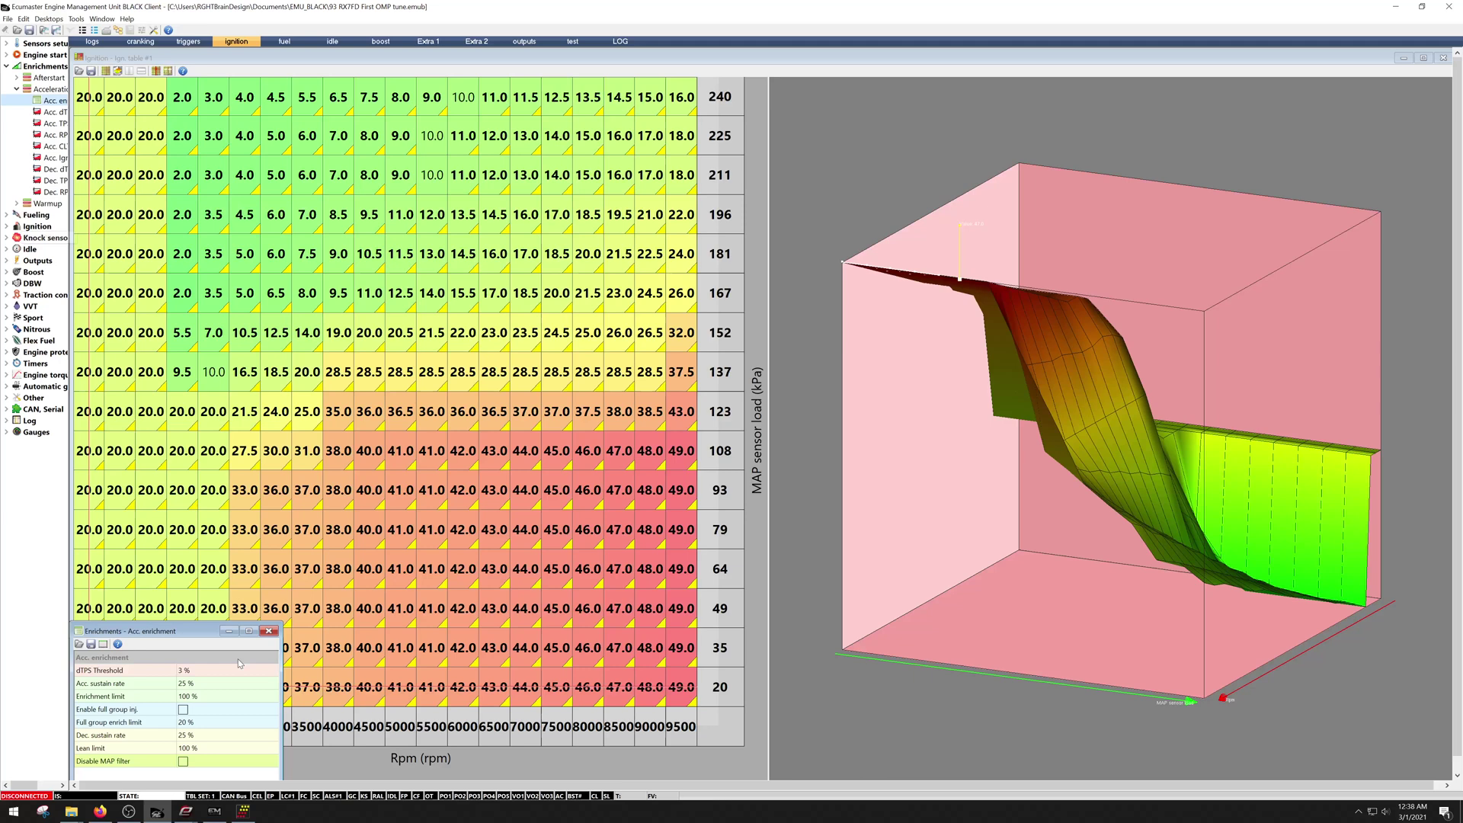
pyautogui.moveTo(128, 631); pyautogui.dragTo(255, 323)
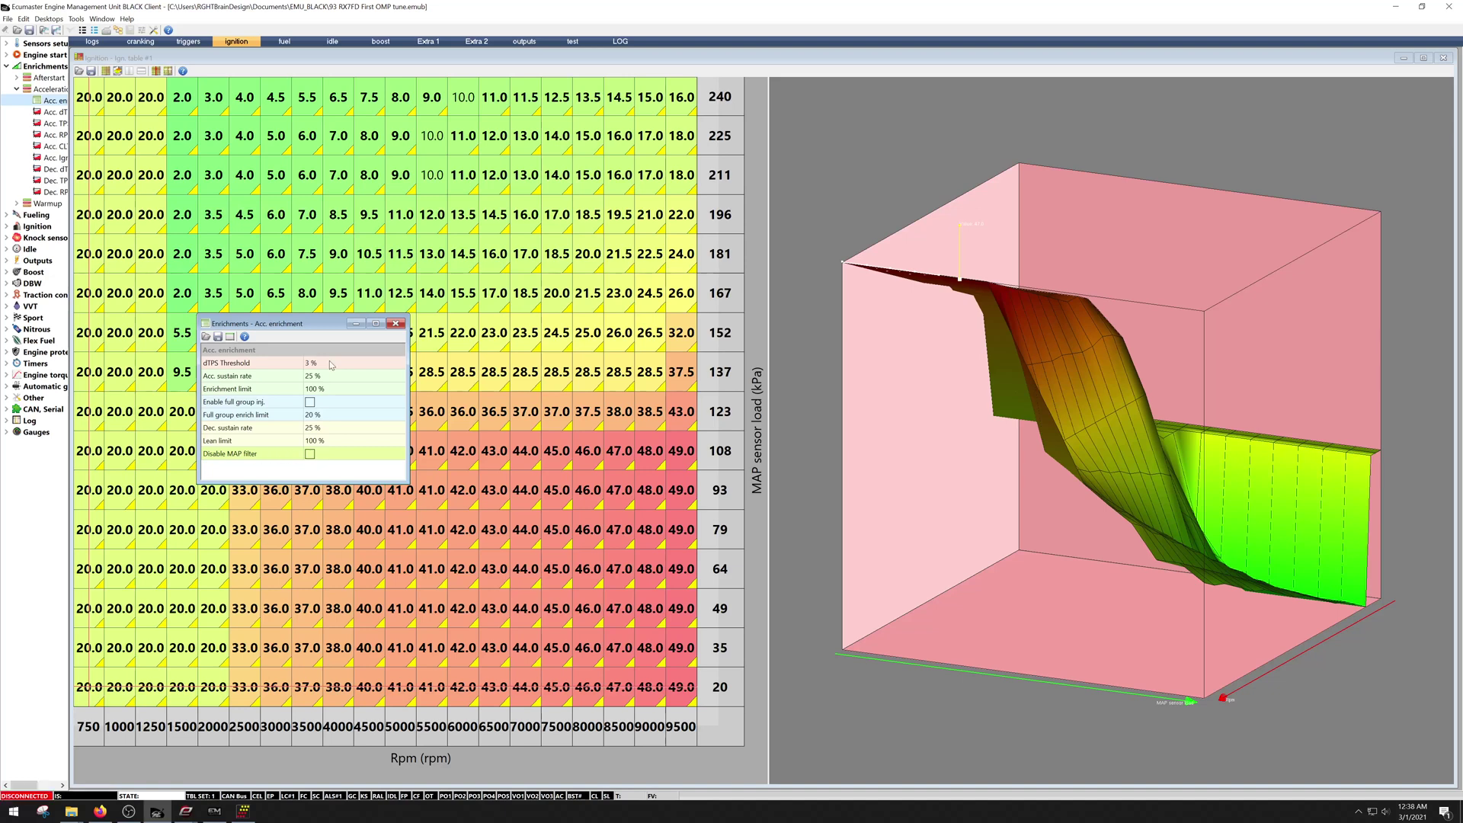
pyautogui.doubleClick(69, 118)
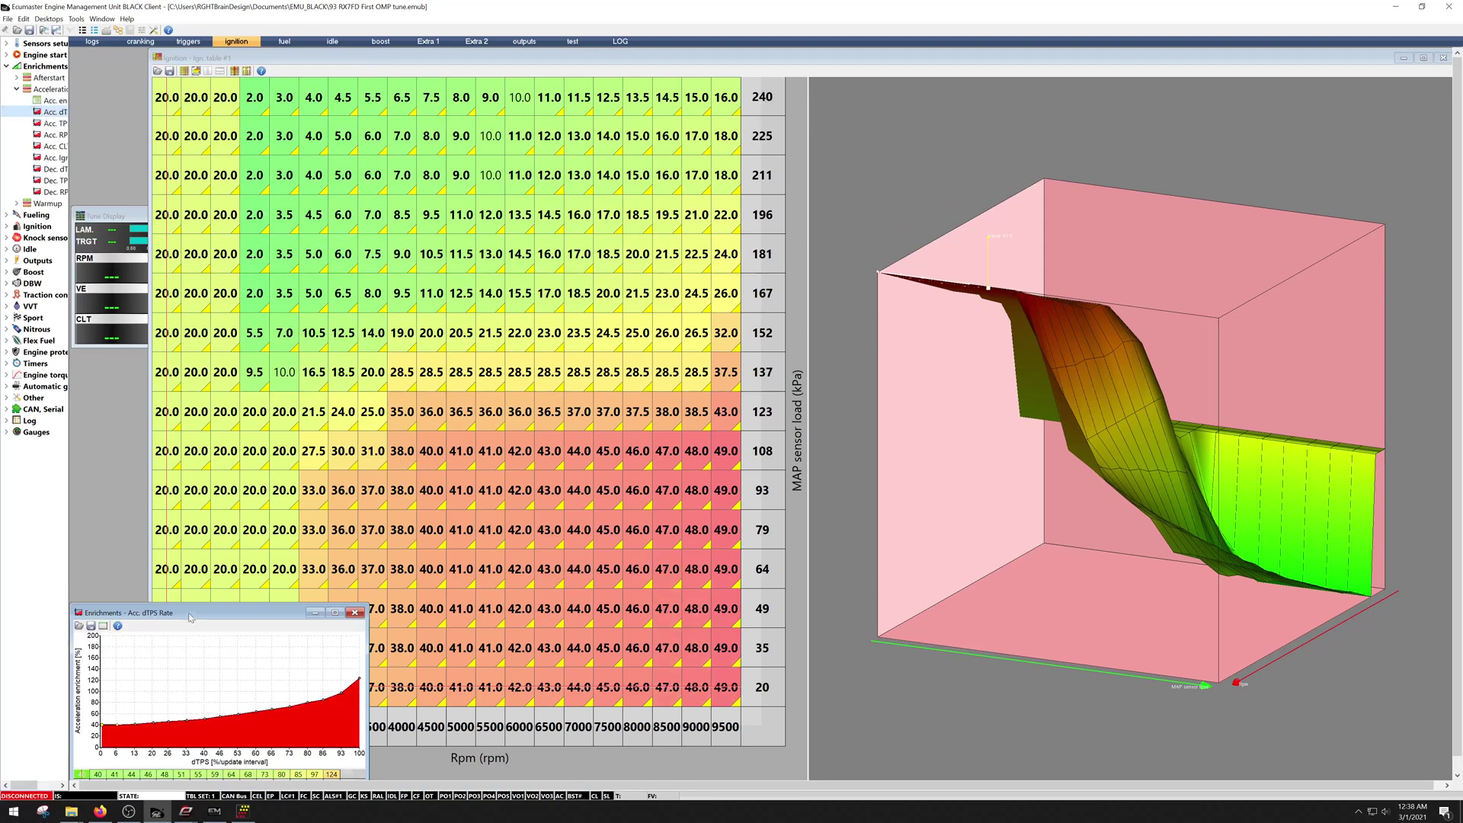
pyautogui.moveTo(190, 617); pyautogui.dragTo(247, 411)
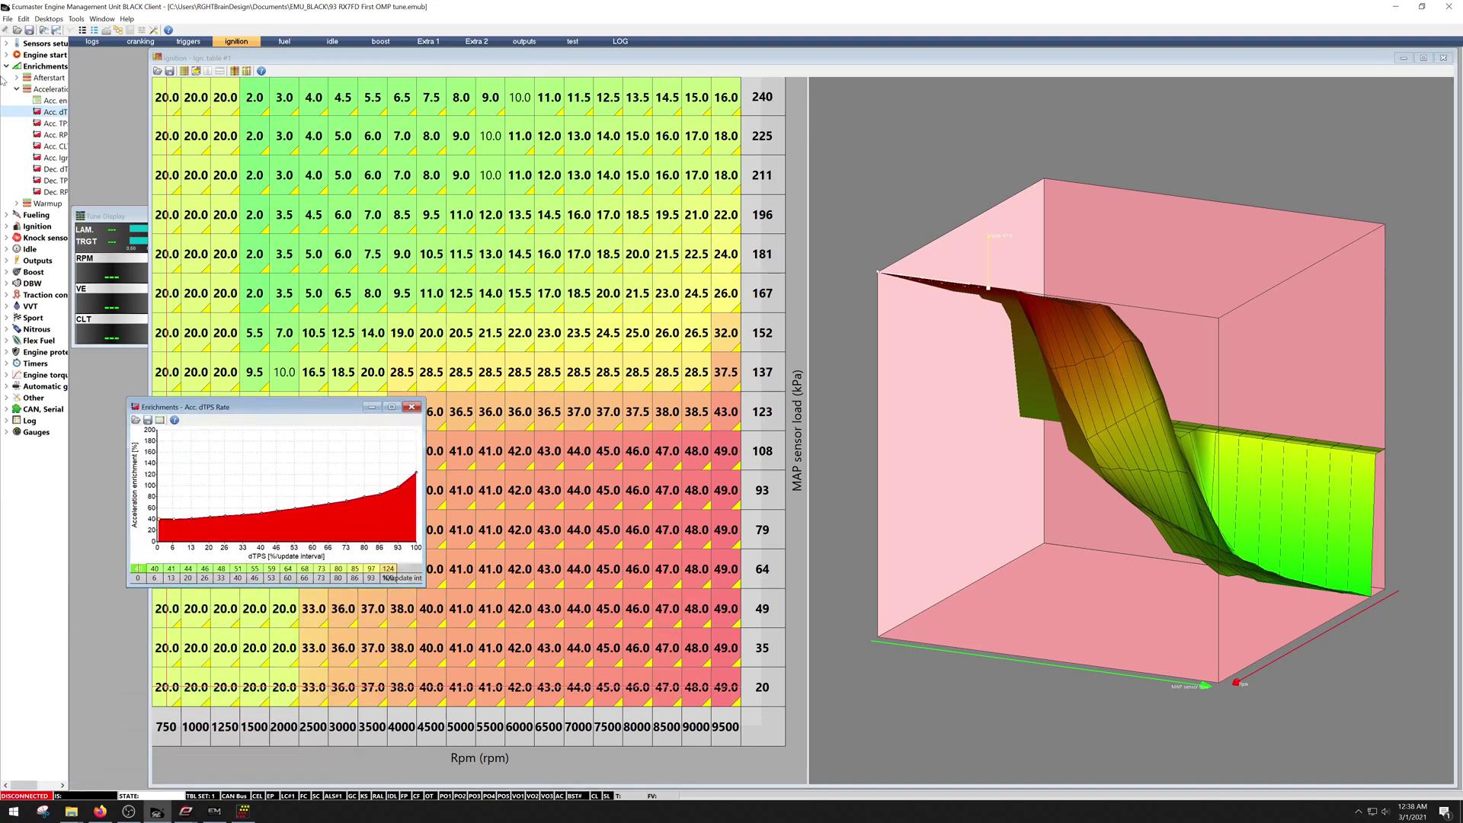
# Open the TPS, RPM, coolant and ignition acceleration curves, placing the ignition graph over the 3D map.
pyautogui.doubleClick(55, 123)
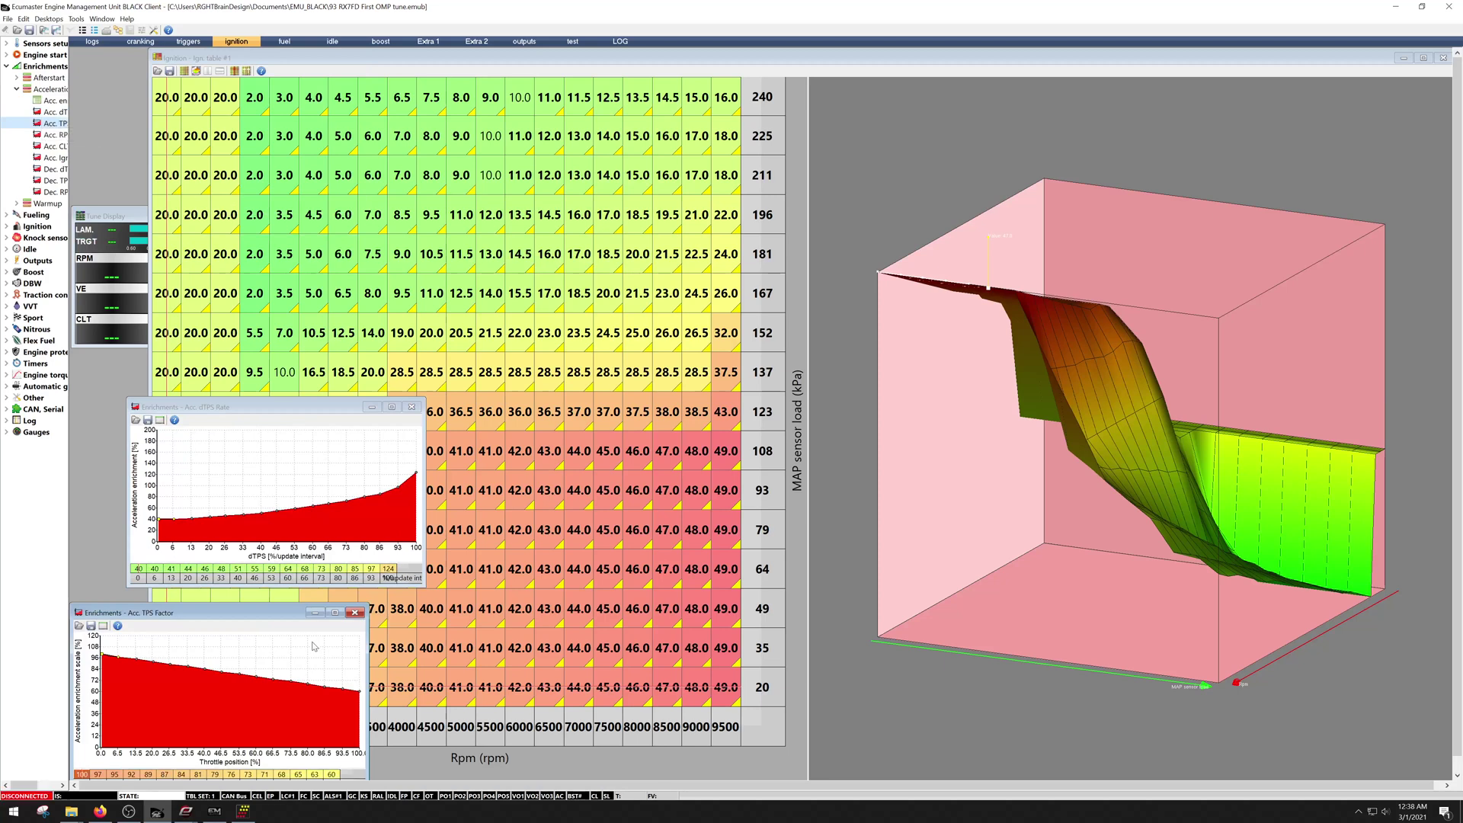
pyautogui.doubleClick(58, 135)
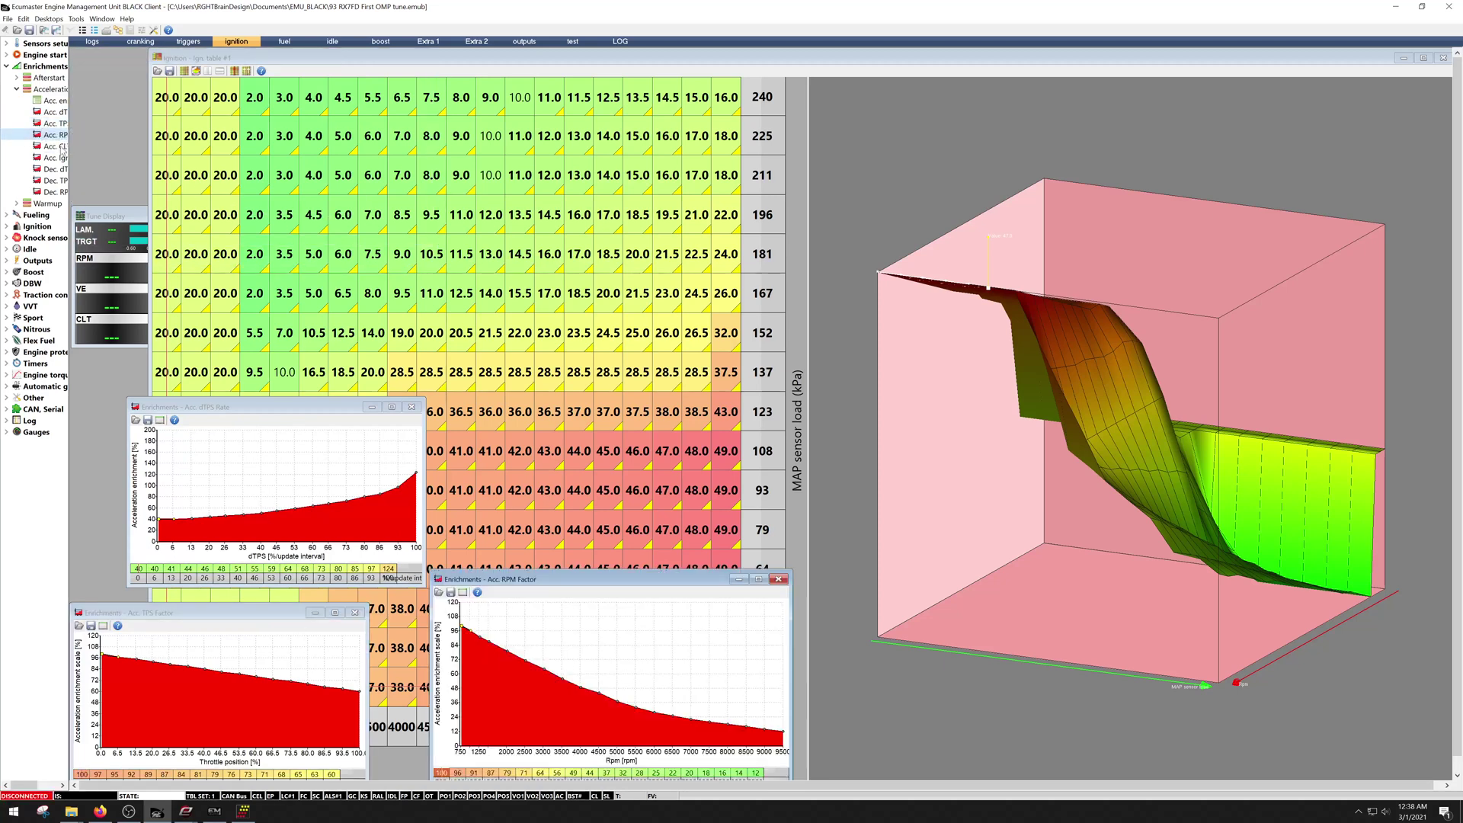
pyautogui.doubleClick(59, 146)
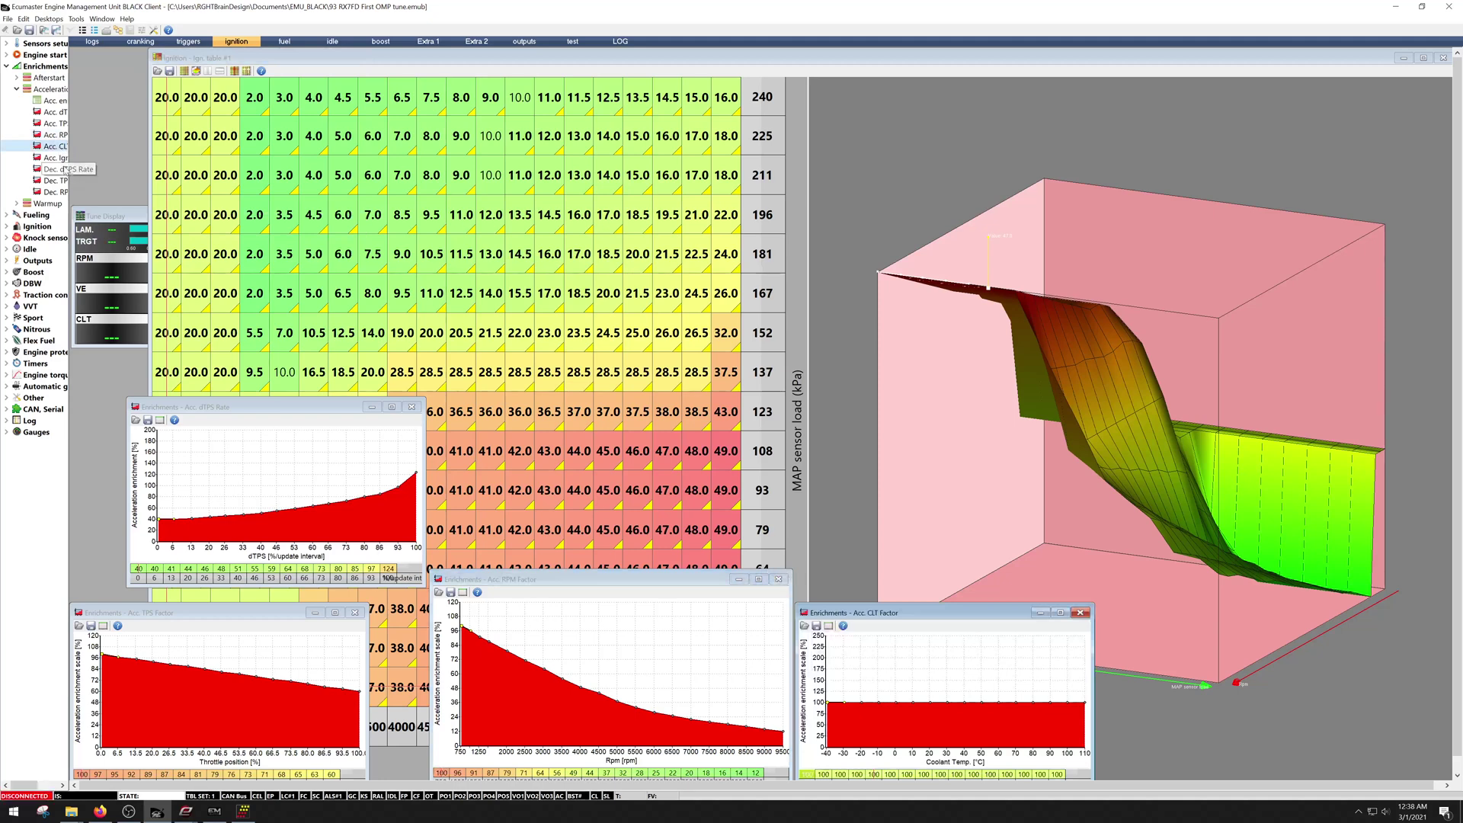
pyautogui.doubleClick(55, 157)
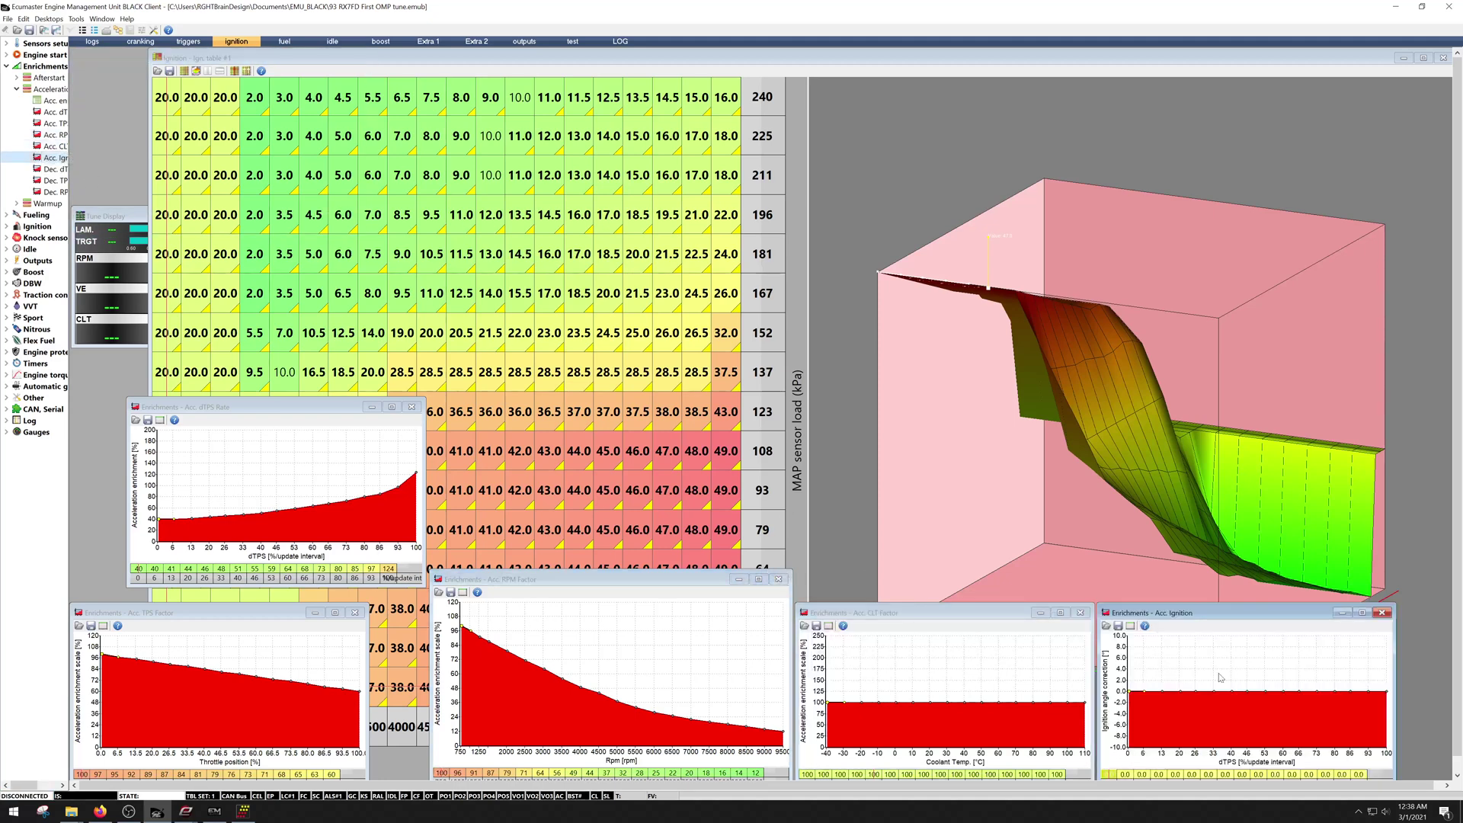
pyautogui.moveTo(1219, 613); pyautogui.dragTo(1026, 281)
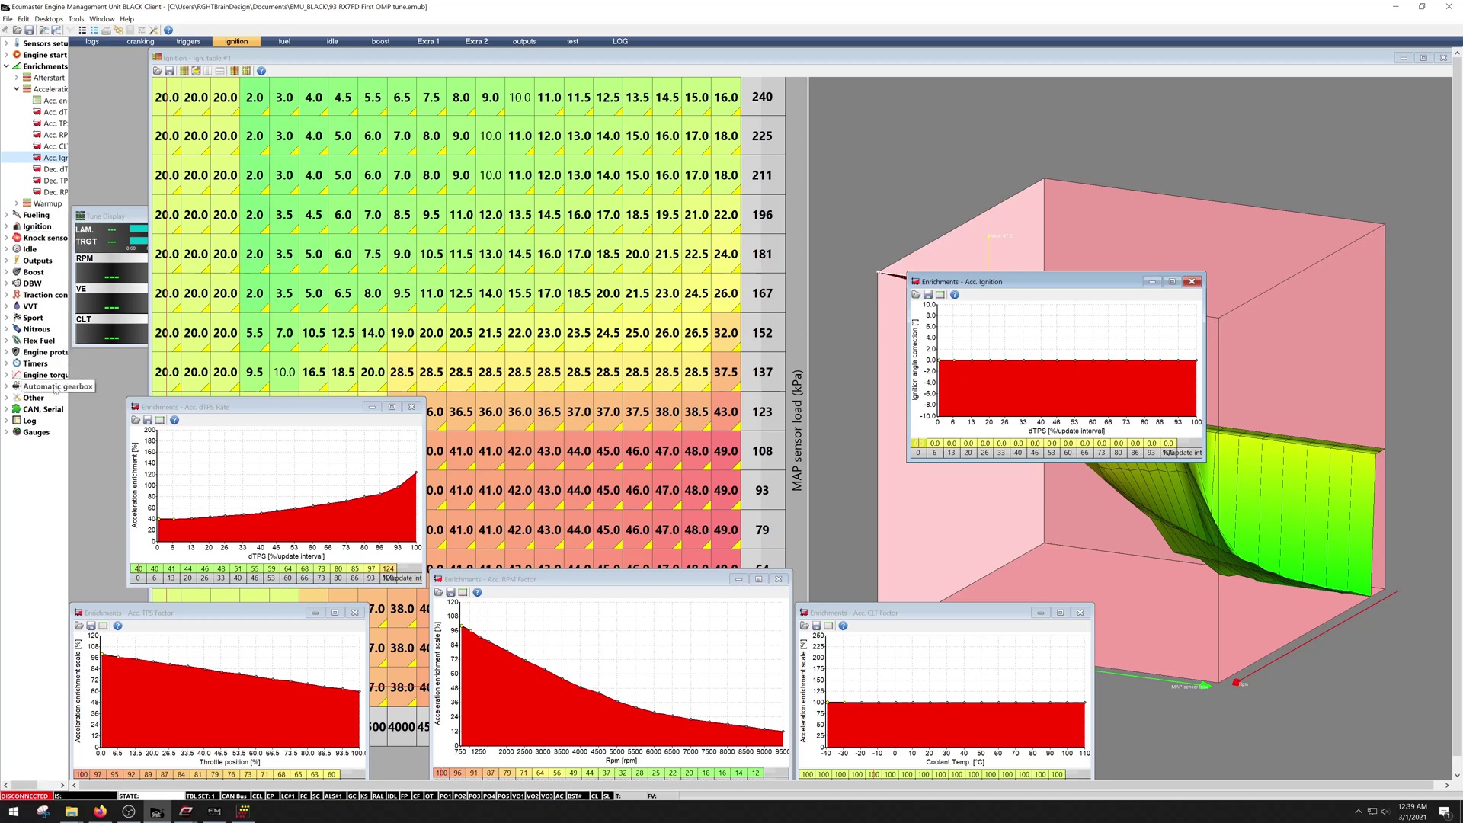
pyautogui.doubleClick(38, 318)
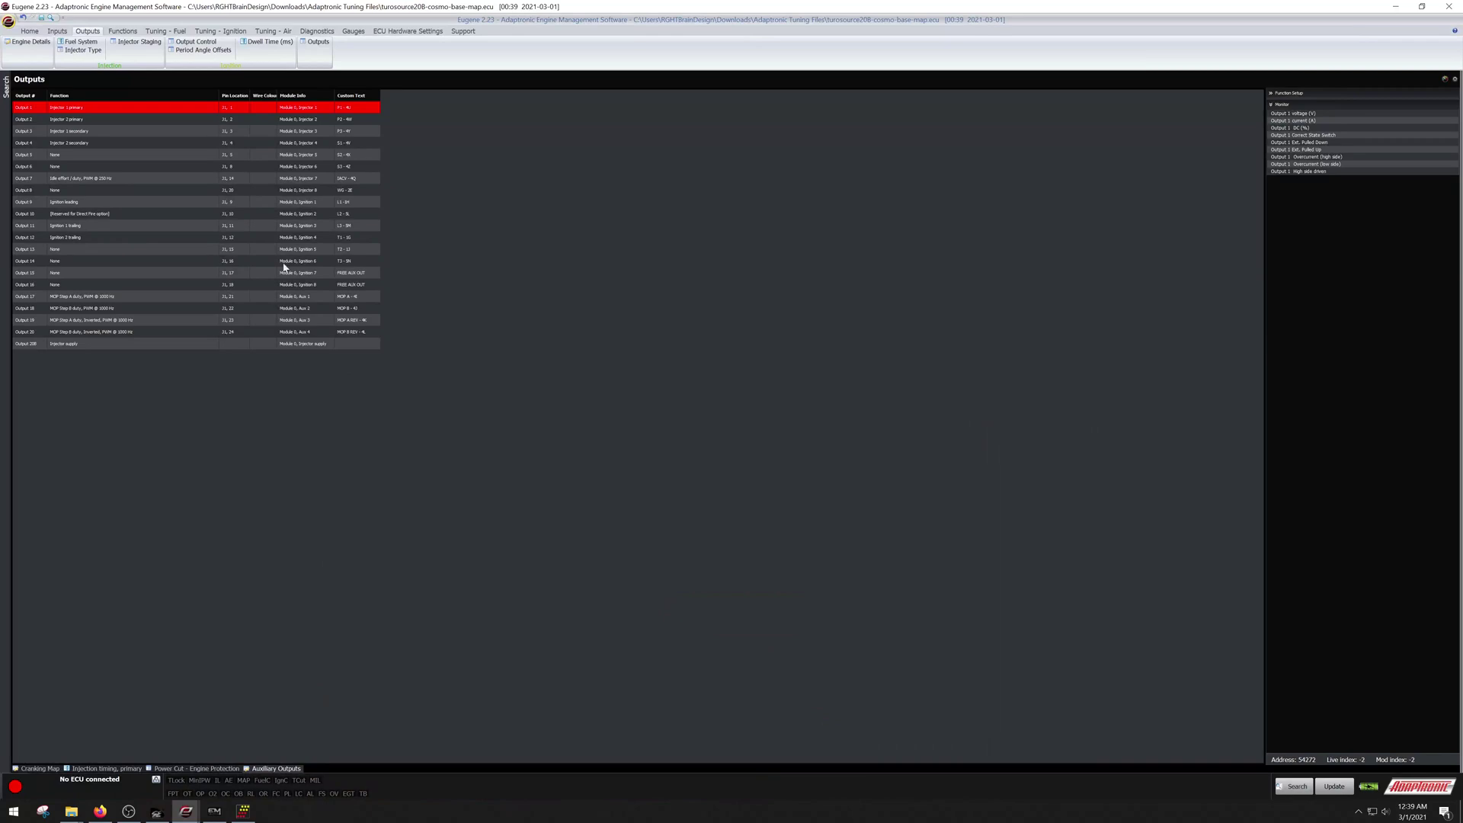
# Minimize both Eugene windows and bring AEM Infinity Tuner to the front.
pyautogui.click(1390, 6)
pyautogui.click(1404, 6)
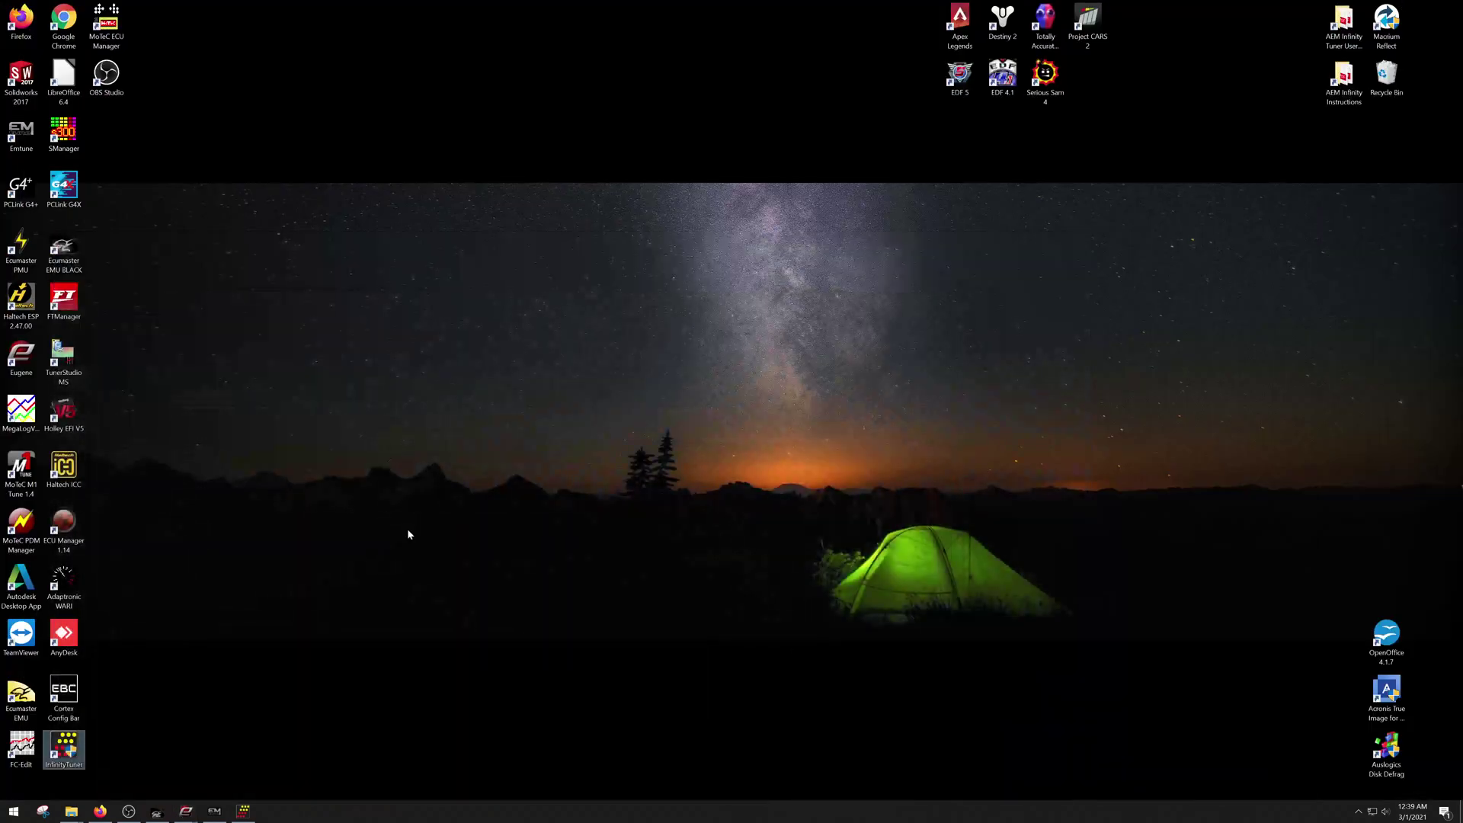
pyautogui.click(243, 811)
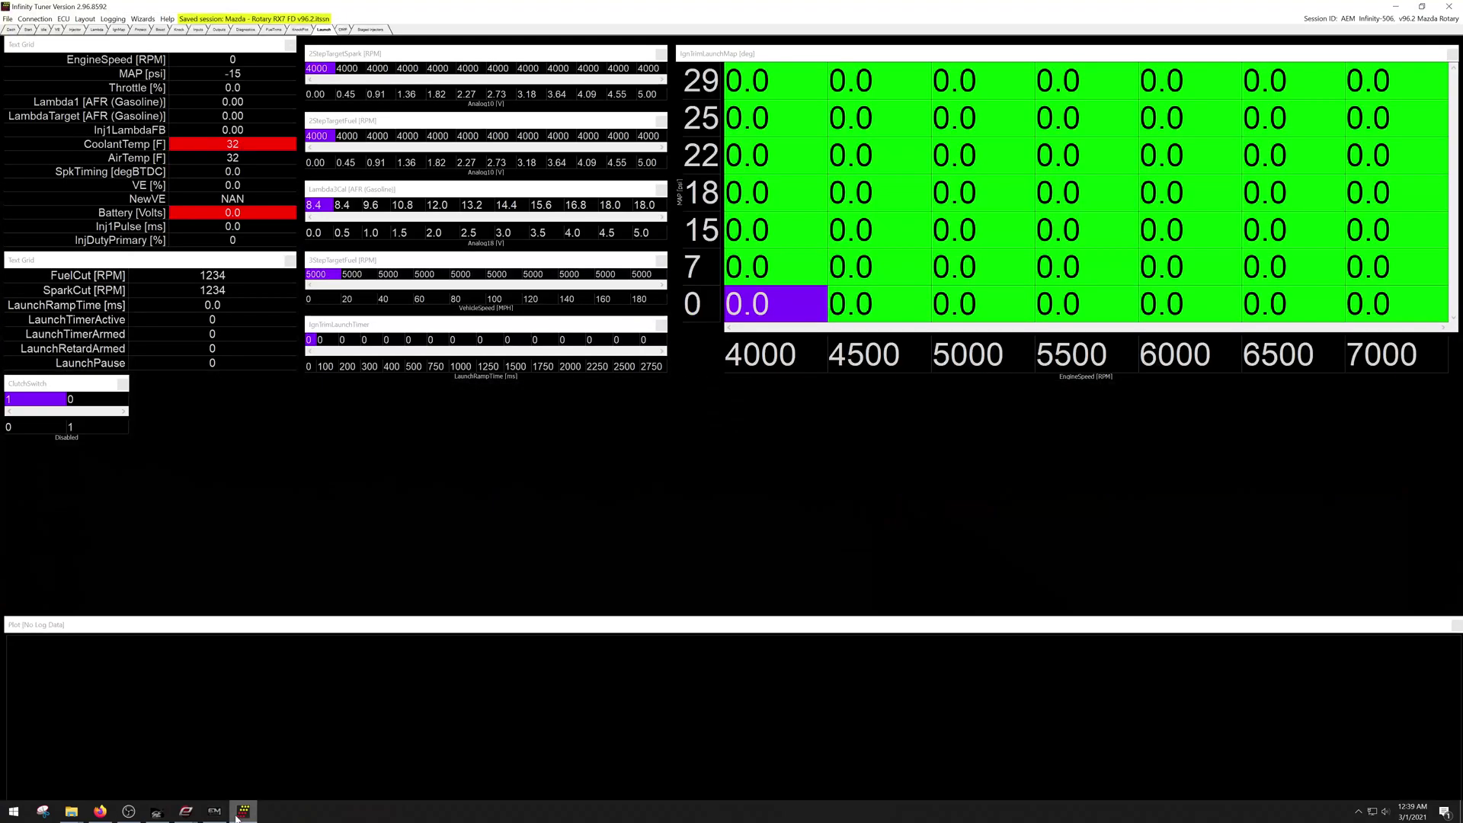
# Review the VE table's 5000–7500 RPM cells, then show the injector flow rate and offset tables.
pyautogui.click(59, 29)
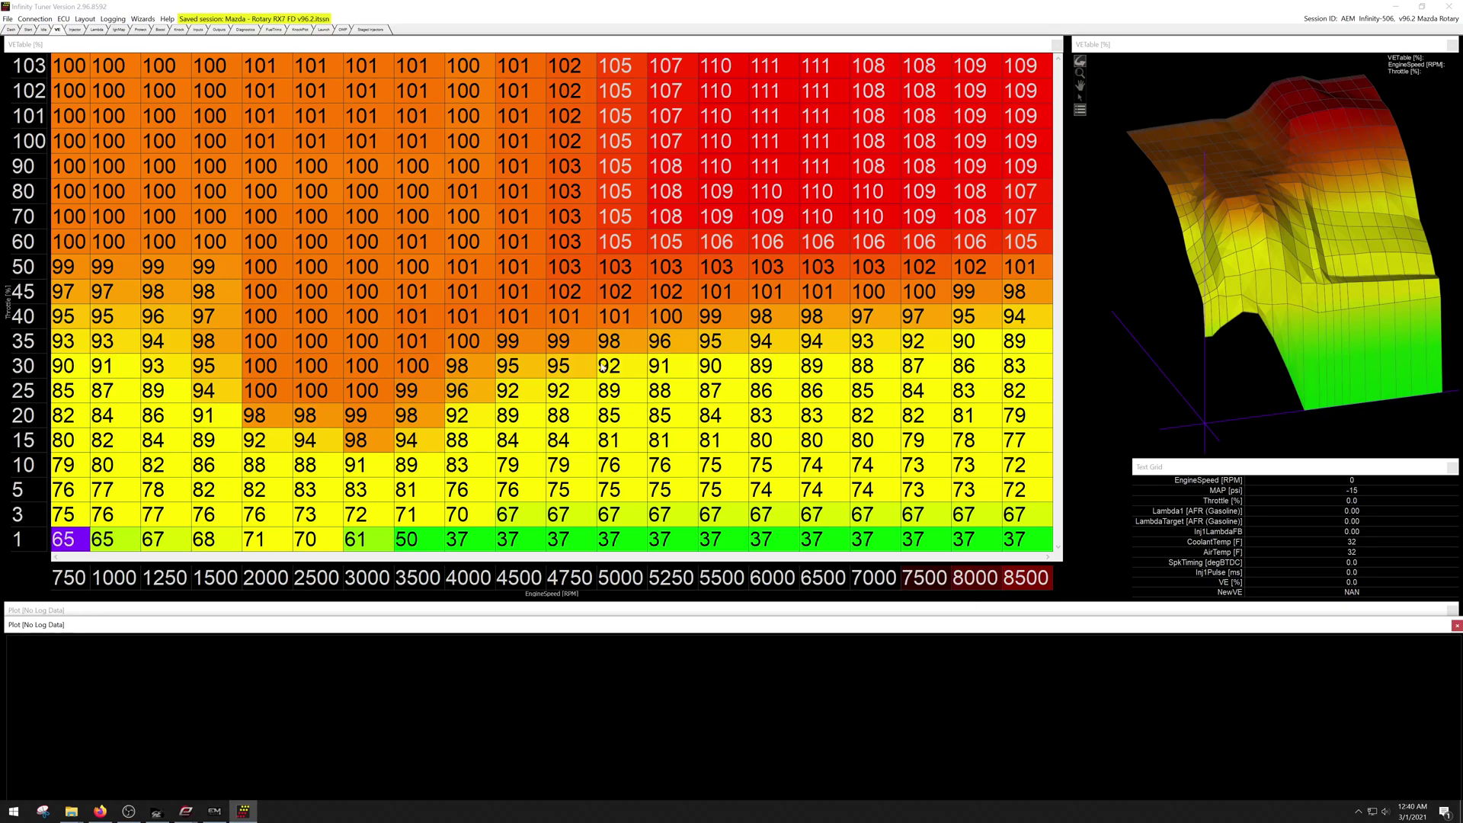
pyautogui.moveTo(603, 366); pyautogui.dragTo(934, 385)
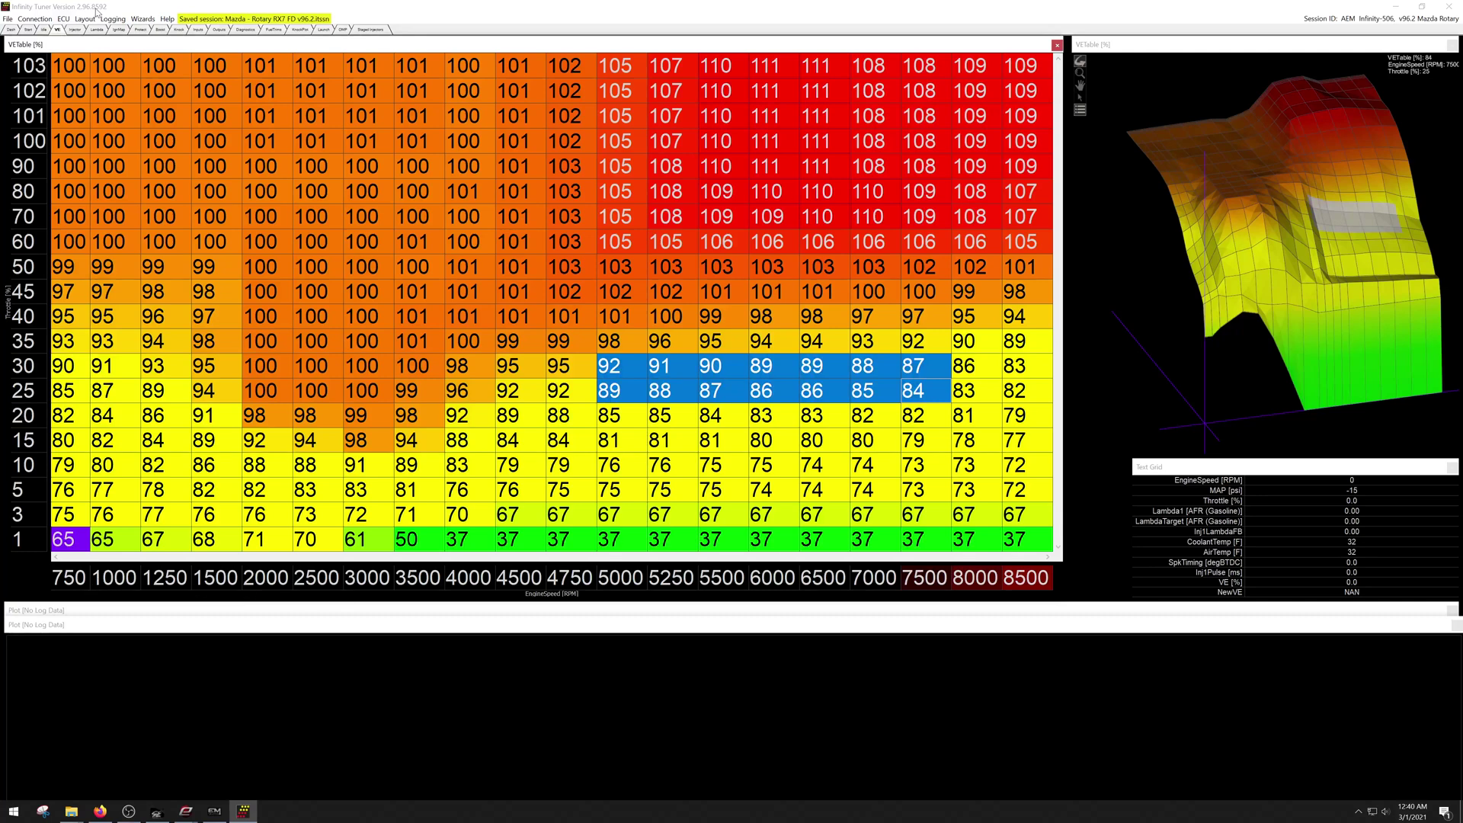
pyautogui.click(74, 31)
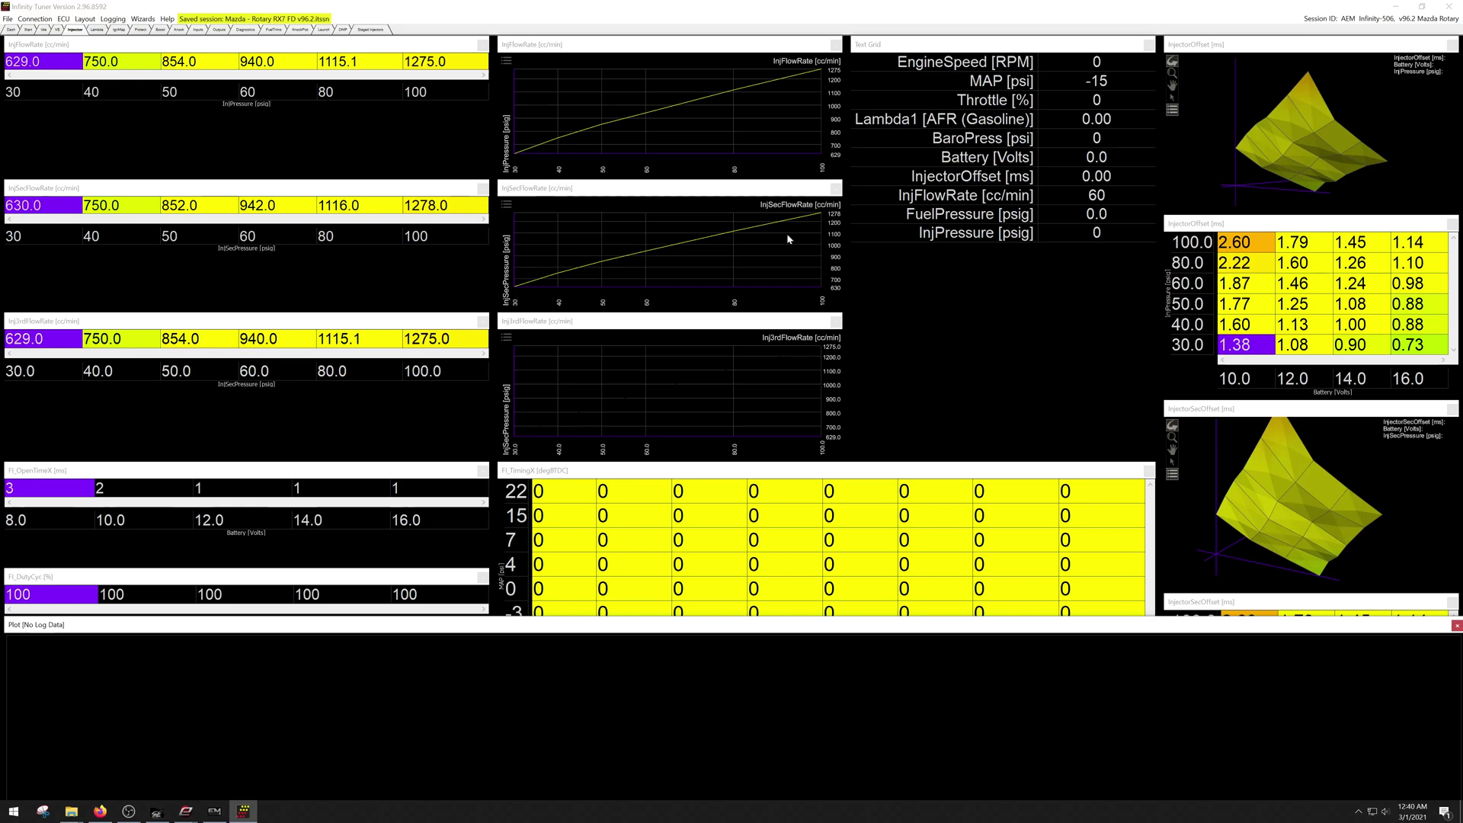
# View the LambdaTargetTable, then the IgnMap with its 5–15° trailing split table.
pyautogui.click(97, 30)
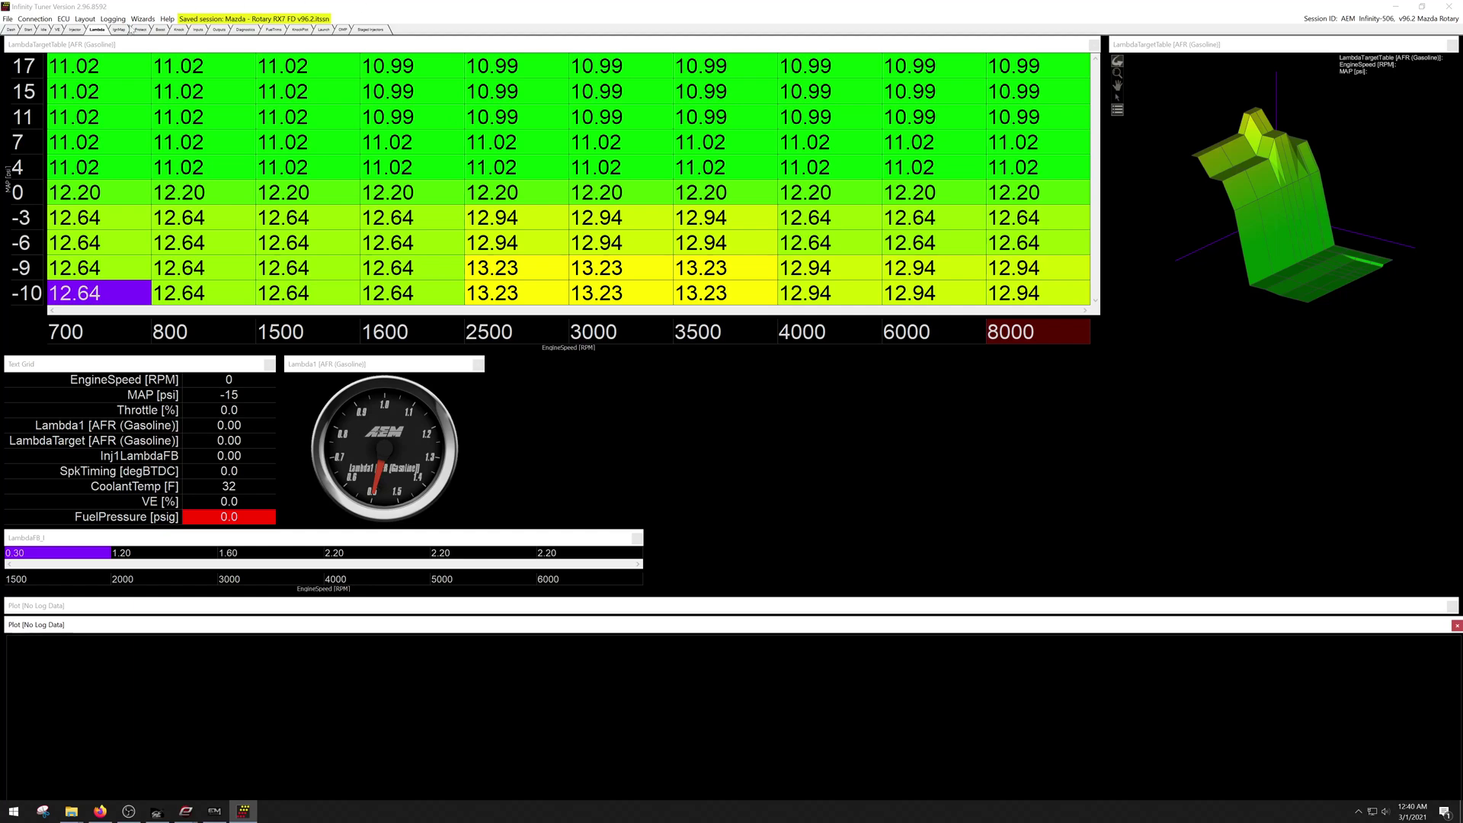
pyautogui.click(119, 30)
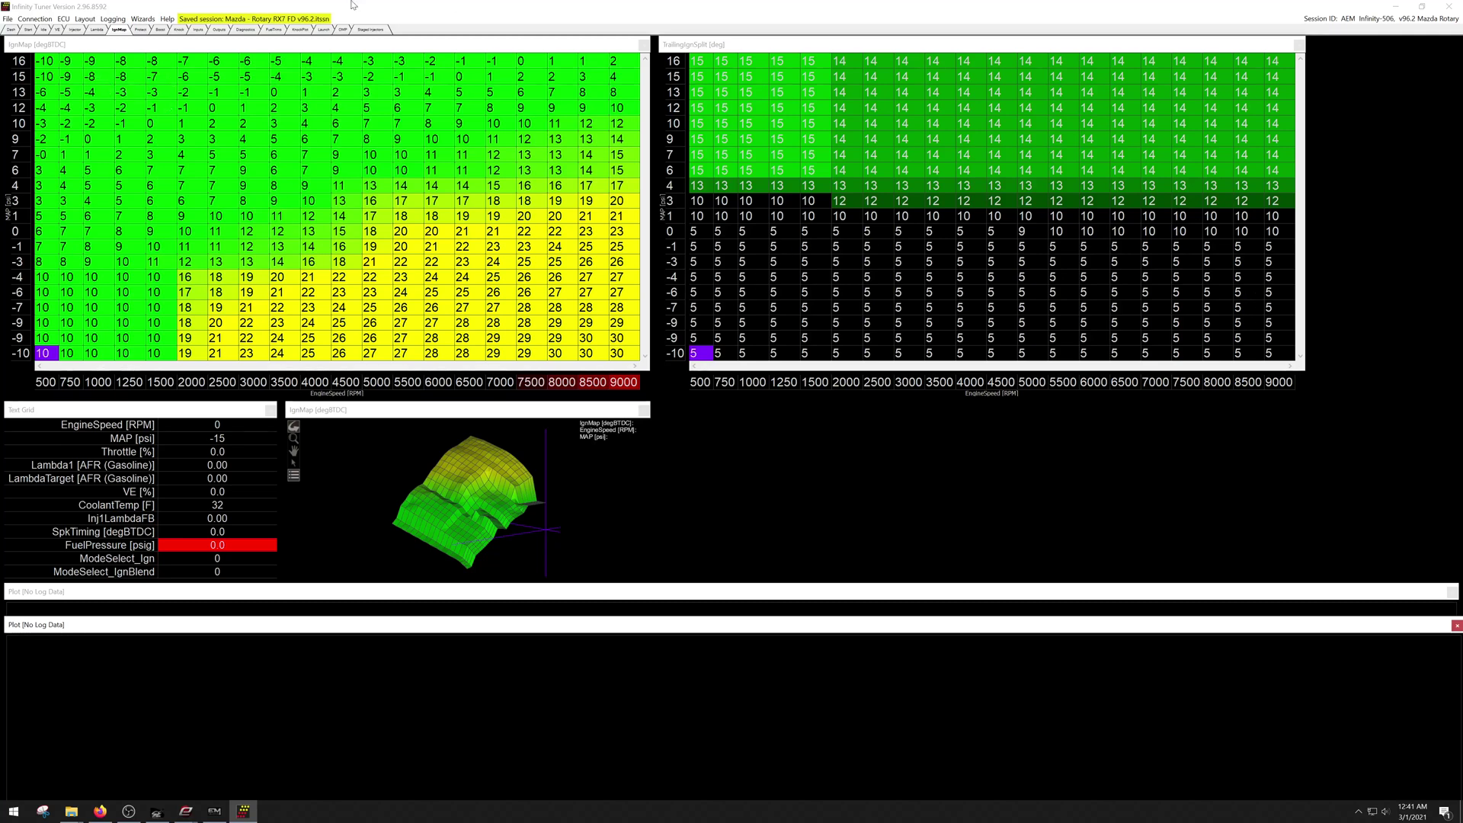
# Pass the Protect tables and show the StagedSplit table, 100% at 0 psi tapering to 50.
pyautogui.click(142, 30)
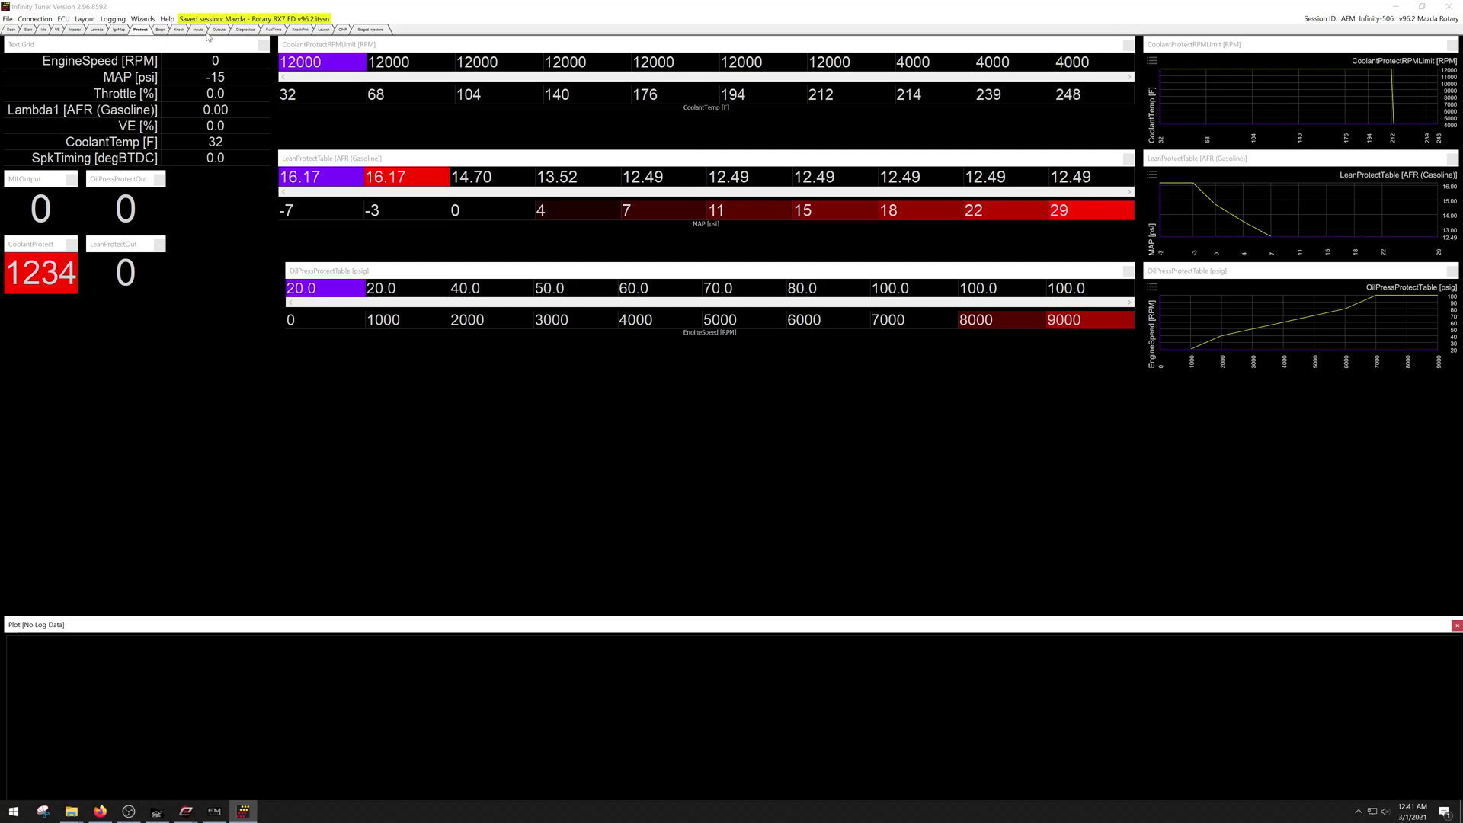
pyautogui.click(371, 29)
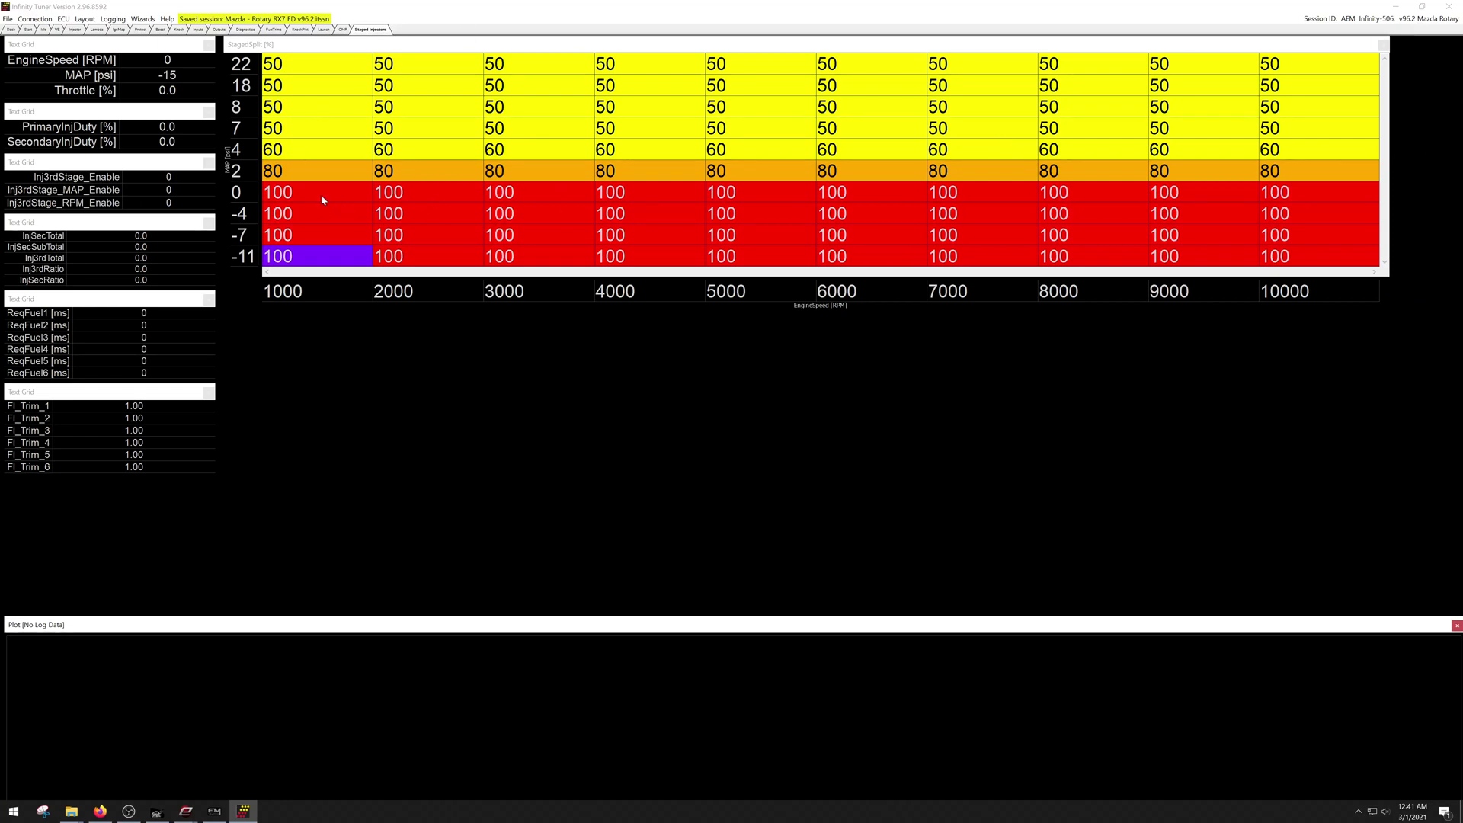
# Select StagedSplit row blocks from MAP 4 to -11 across 1000–7000 RPM, then minimize the tuner.
pyautogui.moveTo(321, 194); pyautogui.dragTo(1333, 268)
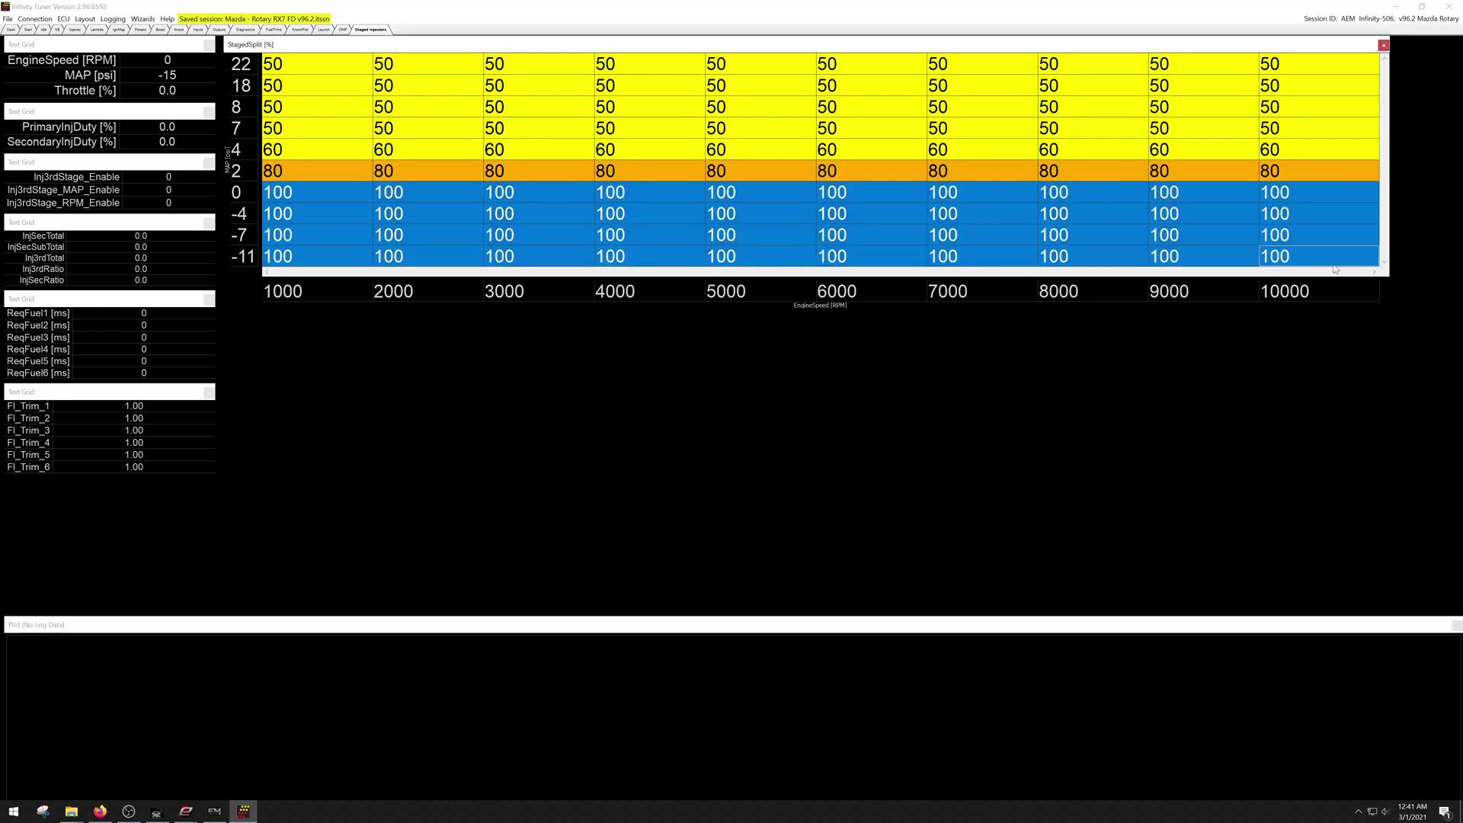
pyautogui.moveTo(315, 164); pyautogui.dragTo(1340, 171)
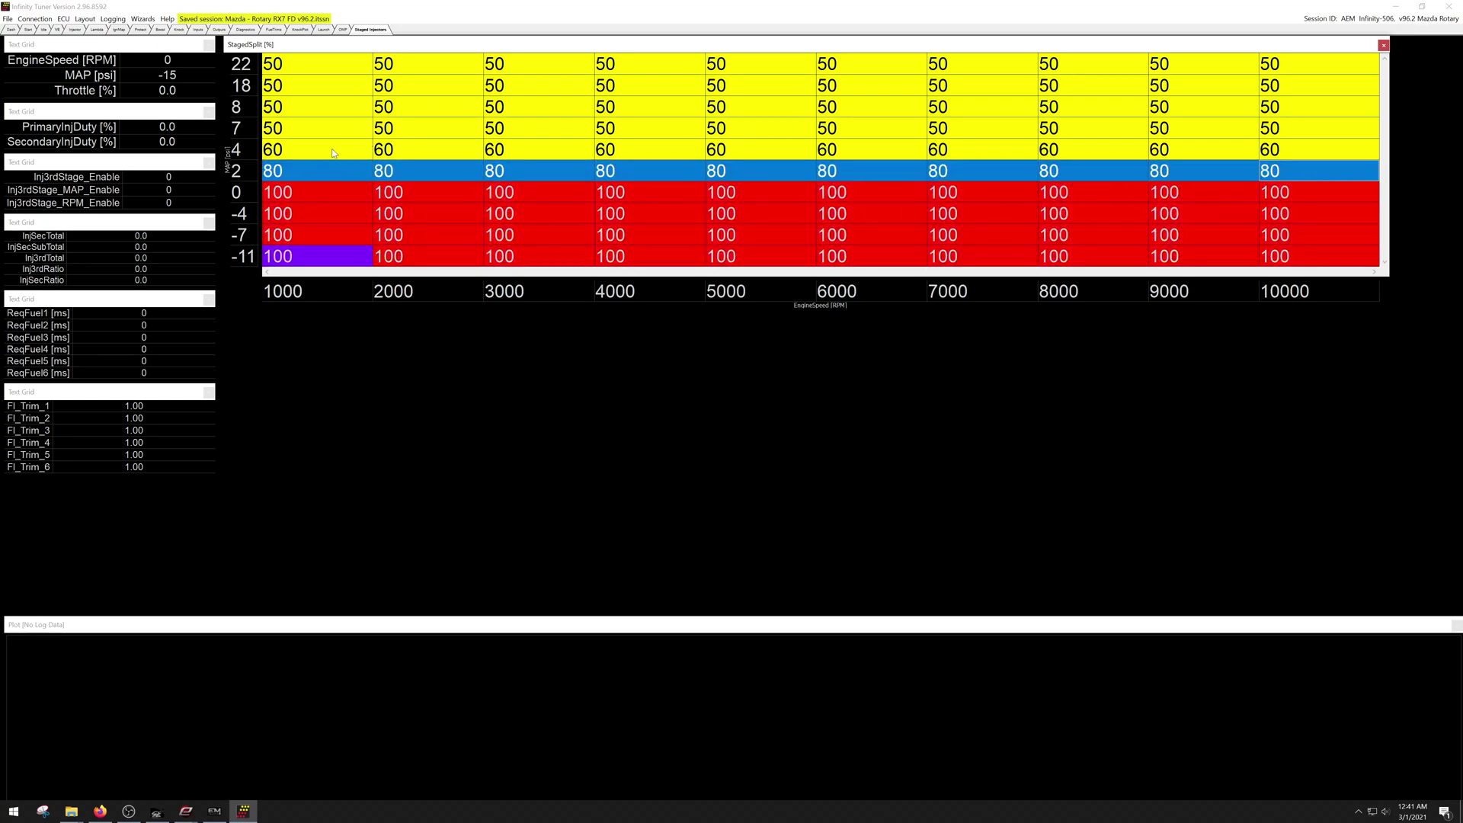
pyautogui.moveTo(334, 151); pyautogui.dragTo(1286, 158)
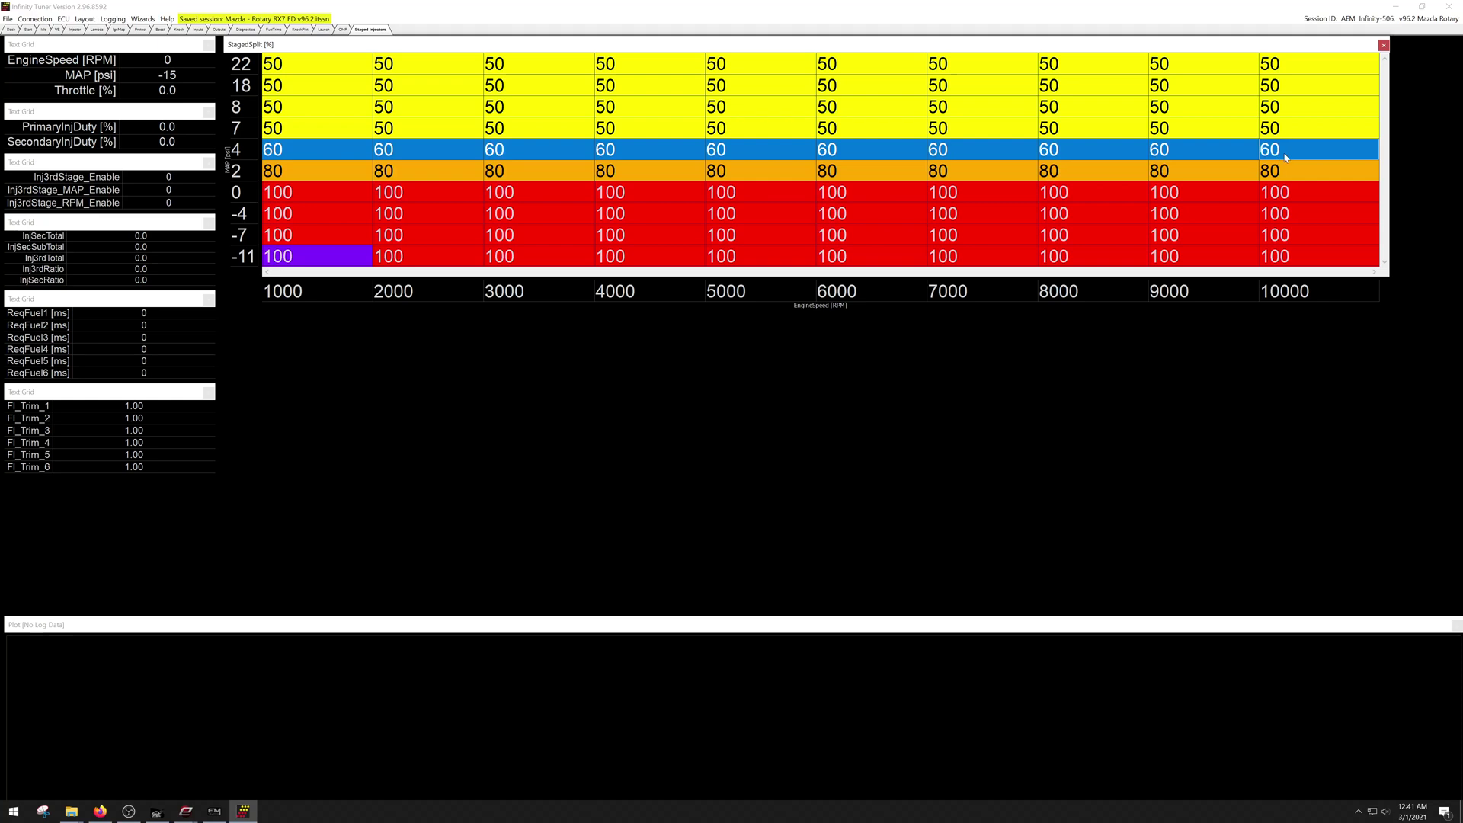
pyautogui.click(336, 166)
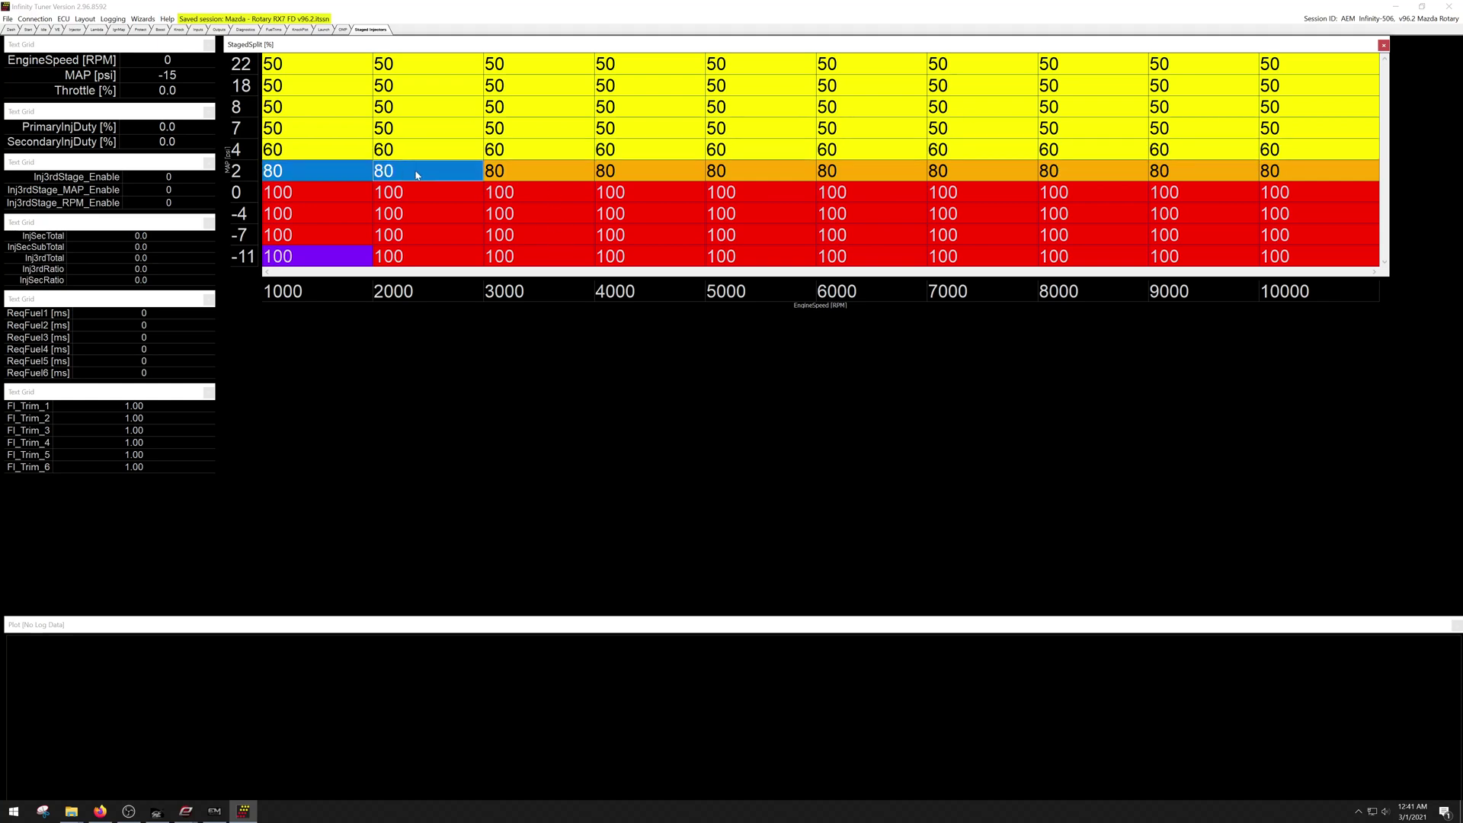
pyautogui.moveTo(335, 151); pyautogui.dragTo(616, 131)
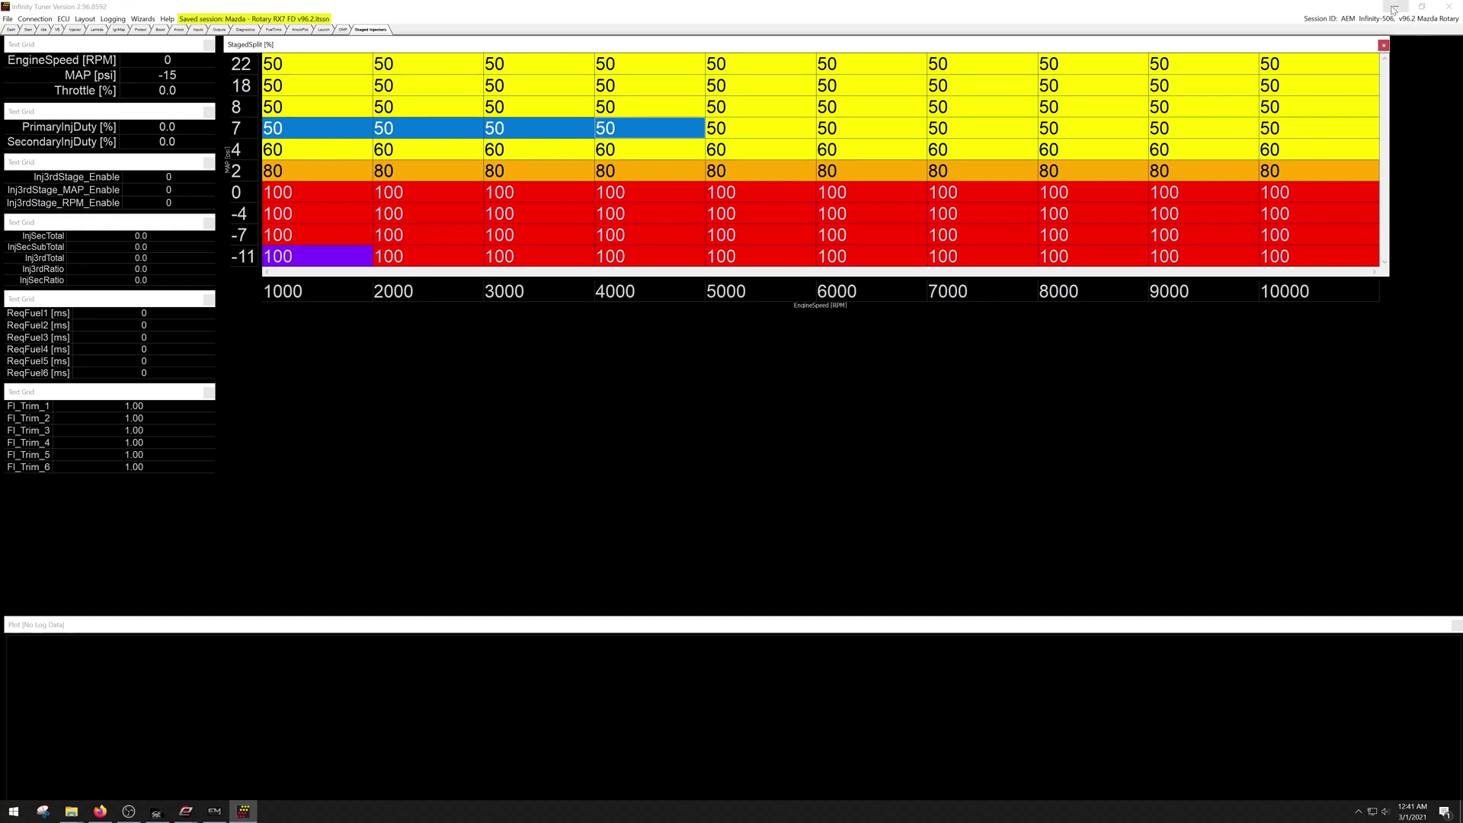
pyautogui.click(1396, 7)
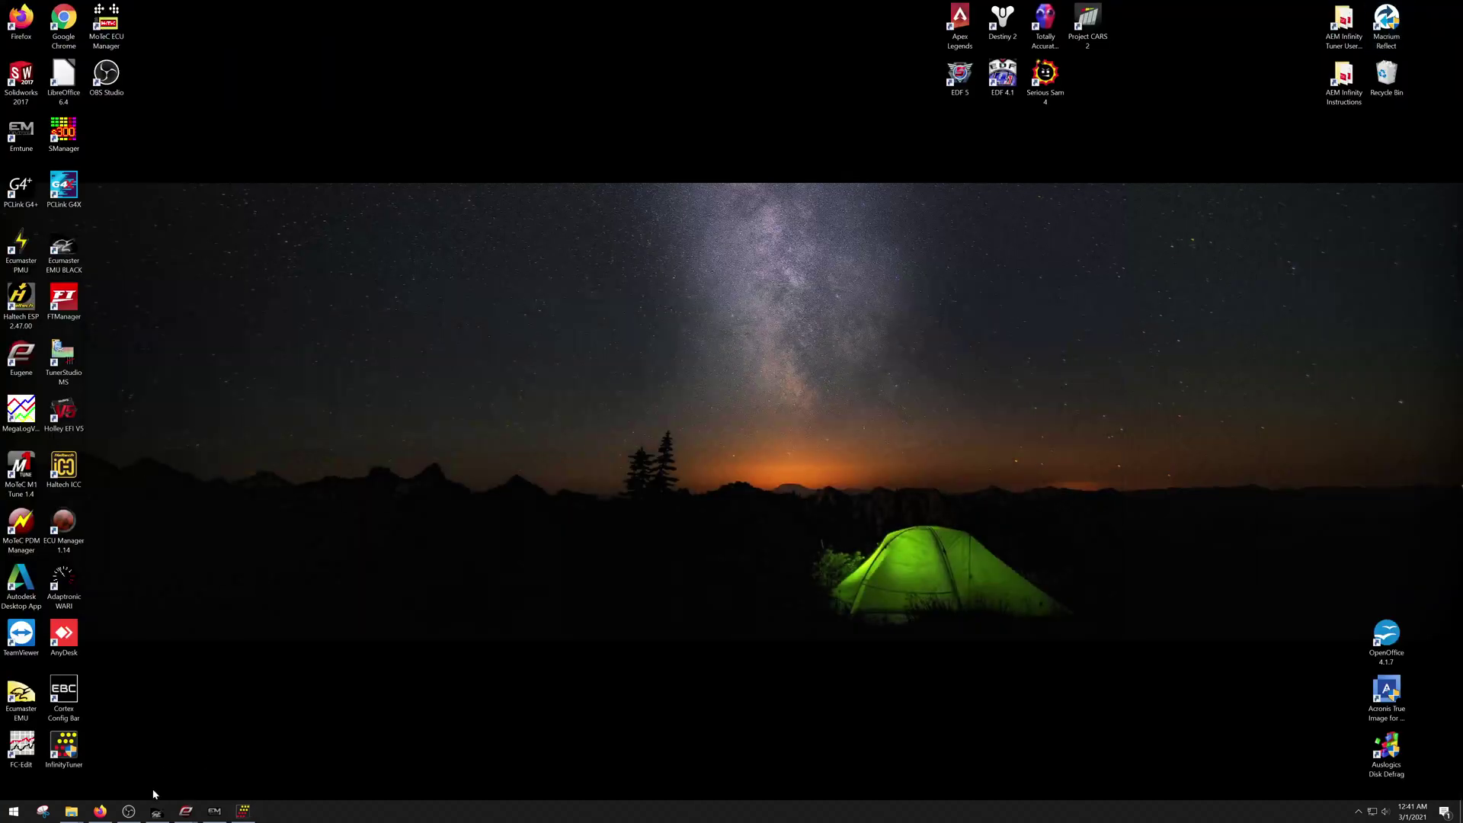
# Check and hide OBS, bring Eugene forward, then return to EMtune's User 3 Table.
pyautogui.click(130, 811)
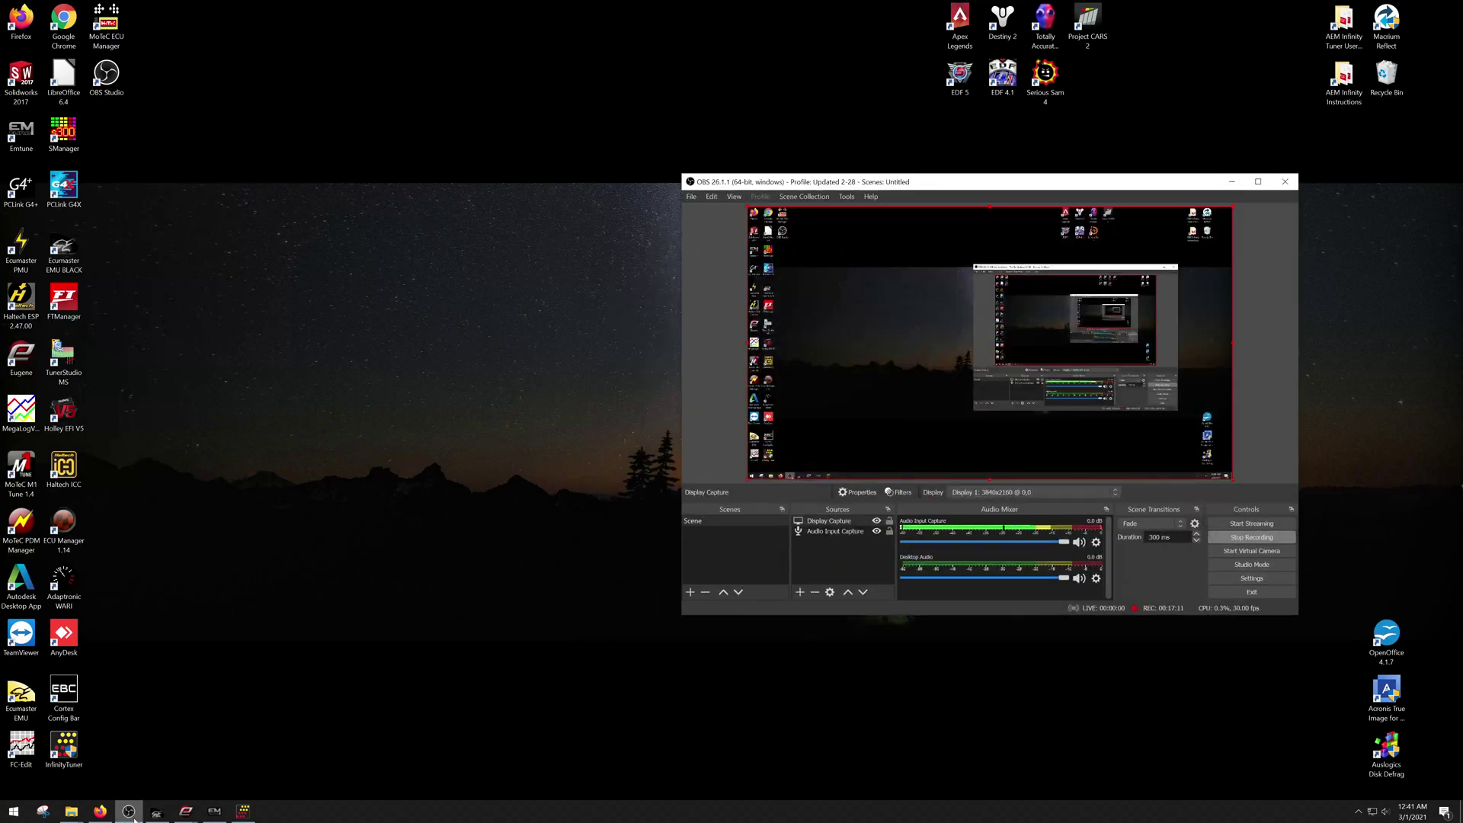
pyautogui.click(130, 810)
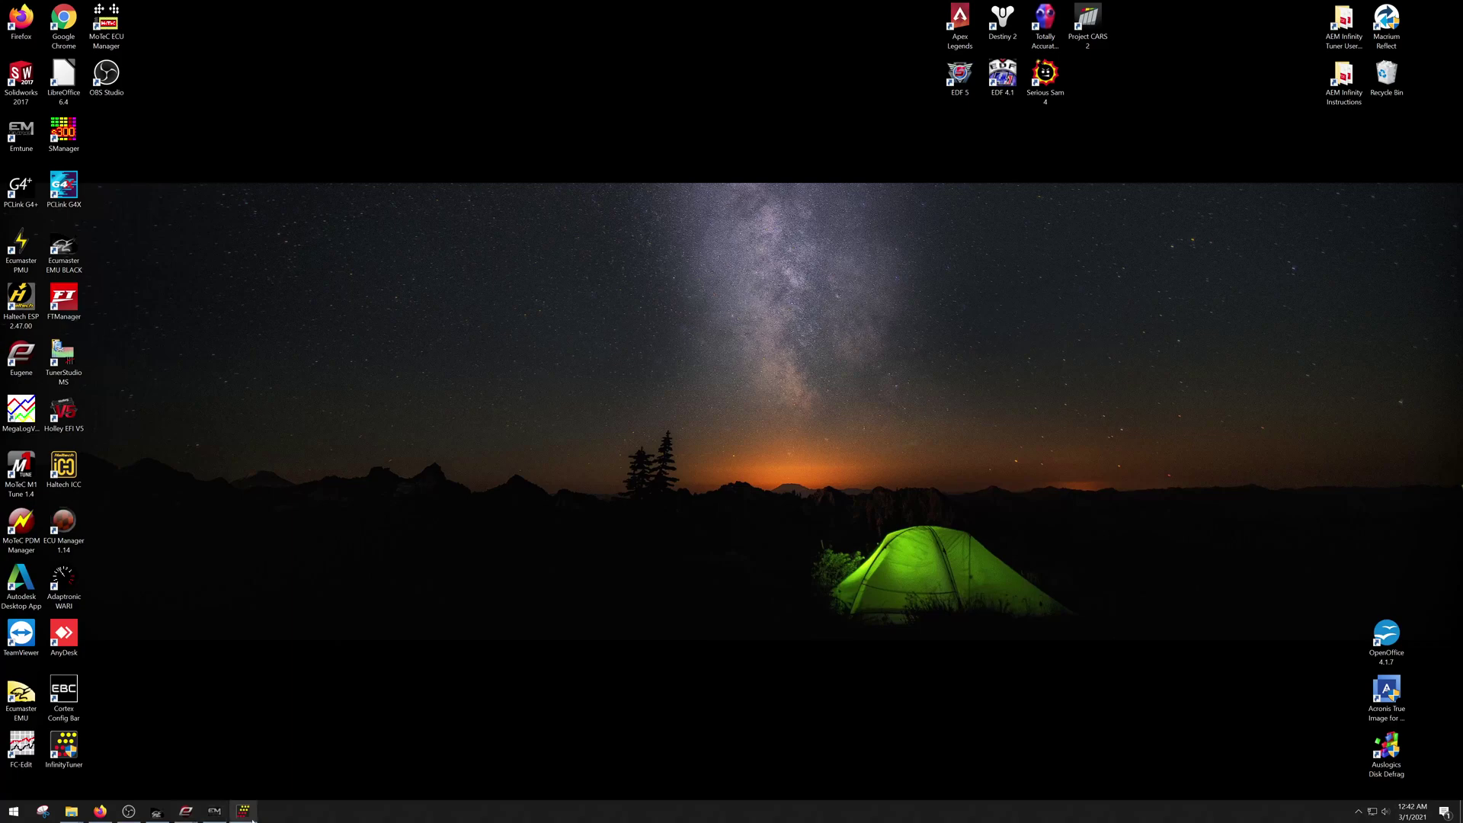
pyautogui.moveTo(192, 808)
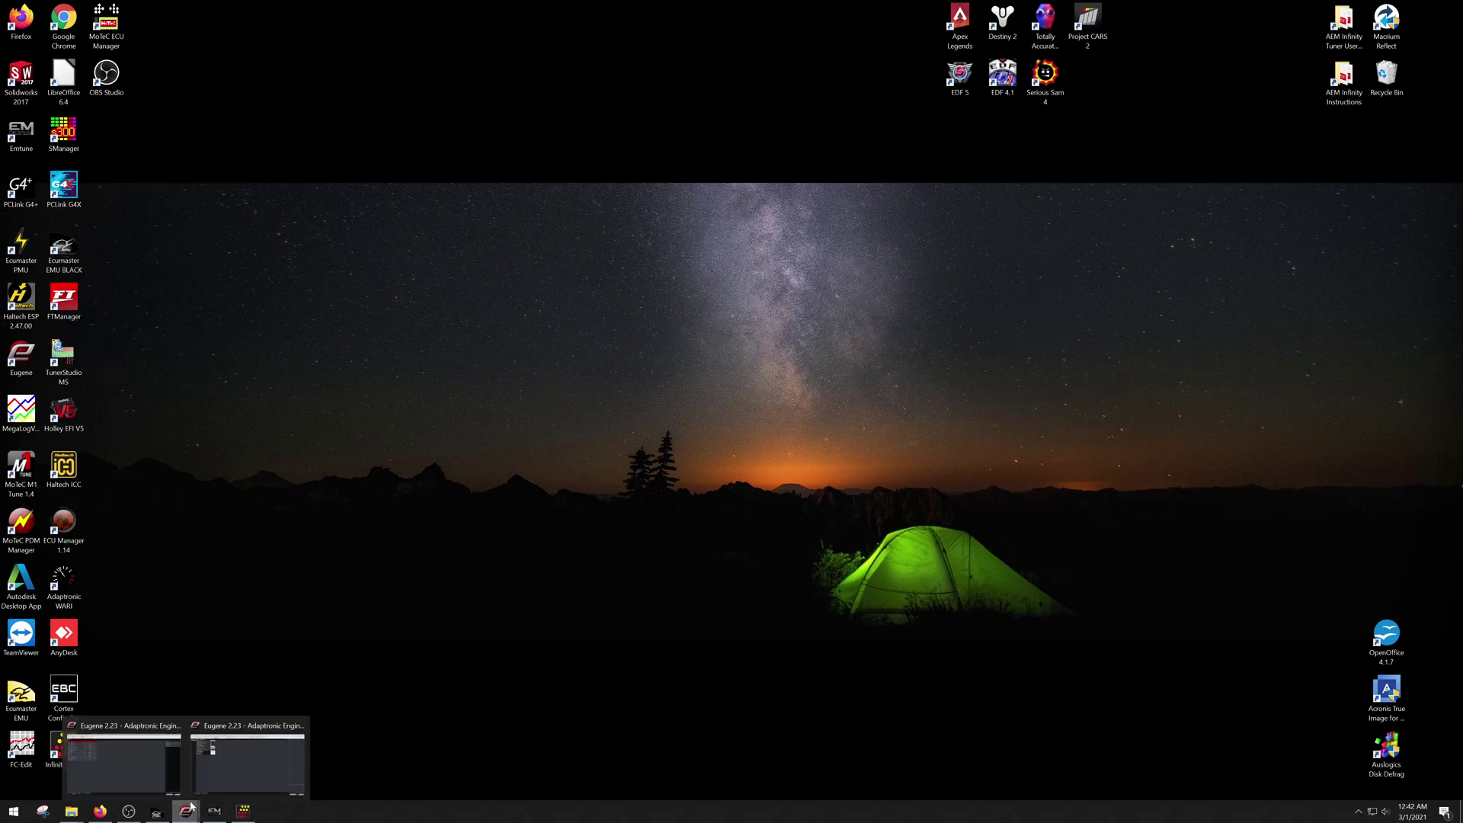
pyautogui.click(159, 751)
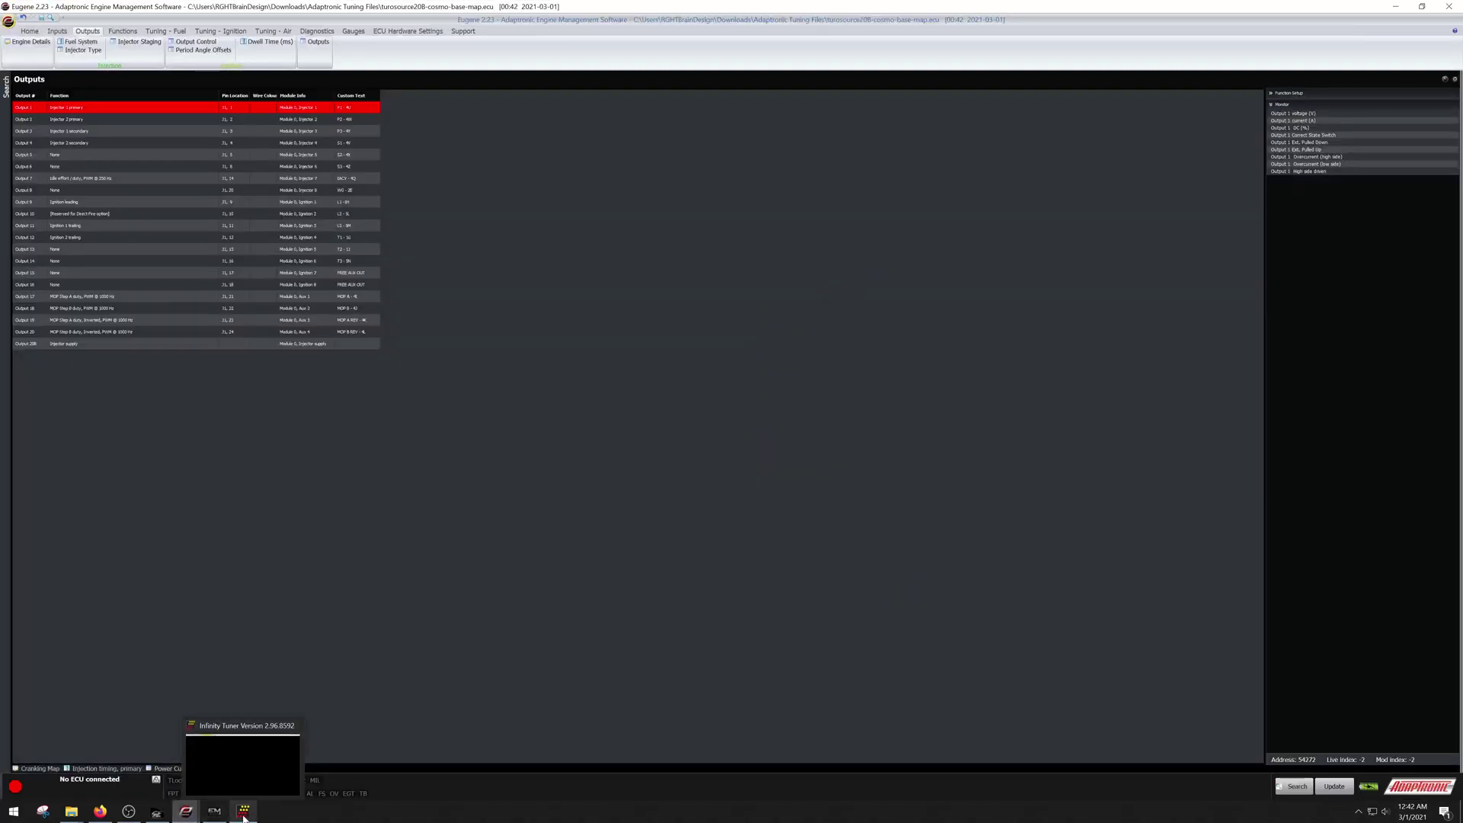
pyautogui.click(212, 814)
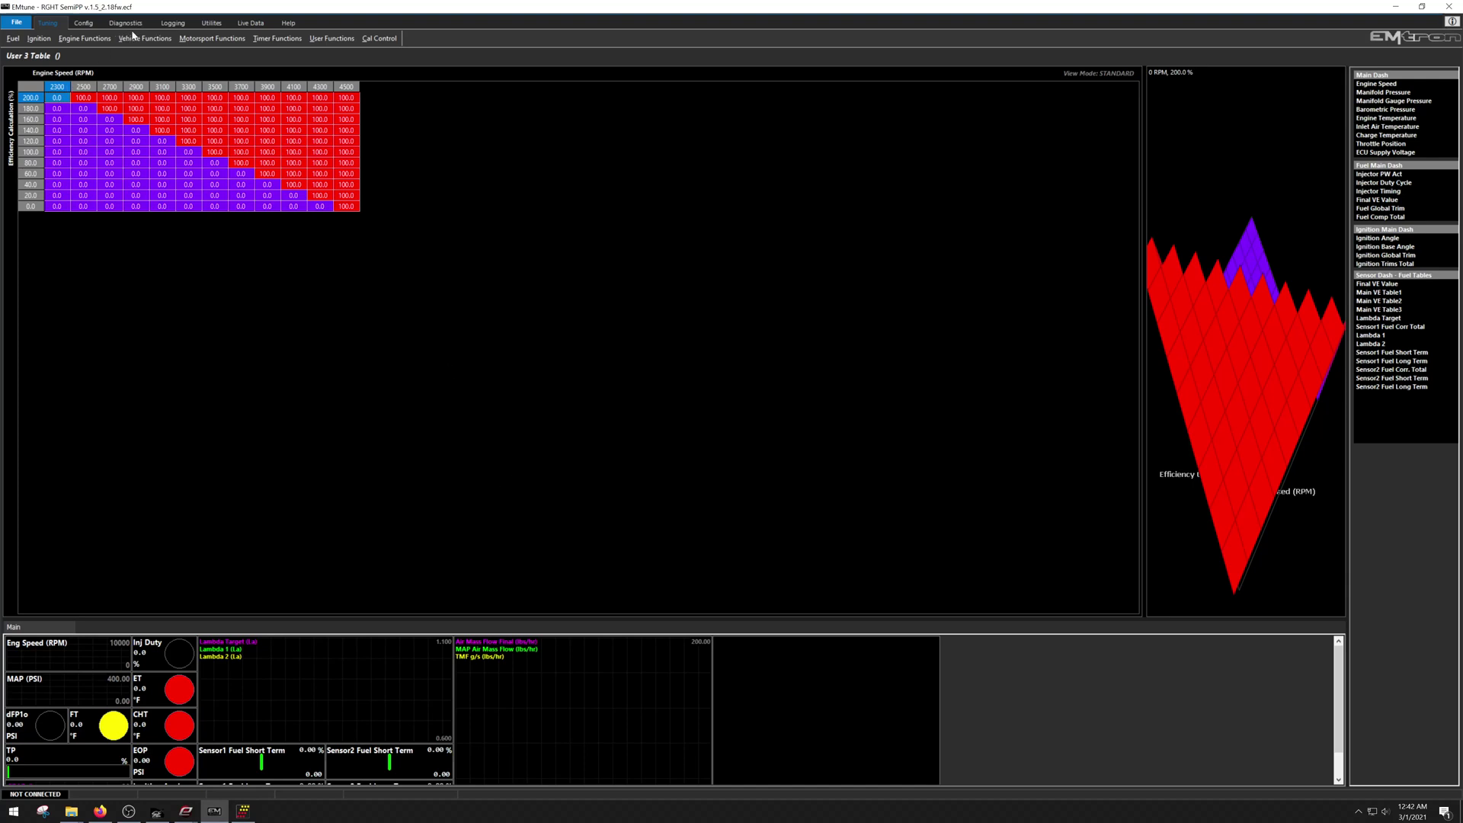
# Browse the Vehicle Functions and Ignition menus, then open Channels > Input Setup showing MAP on ANV 6.
pyautogui.click(156, 41)
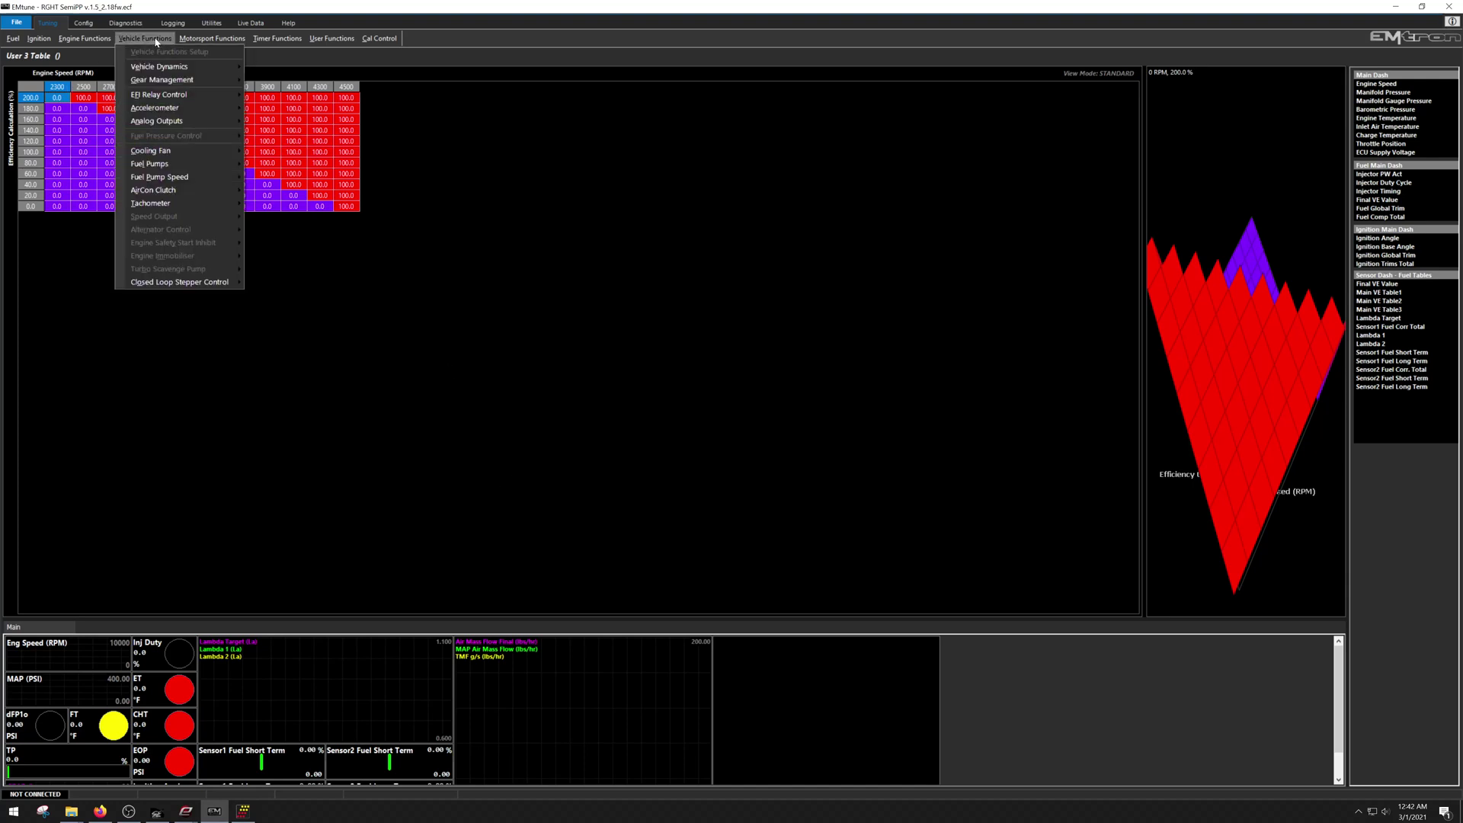
pyautogui.click(85, 23)
pyautogui.click(96, 39)
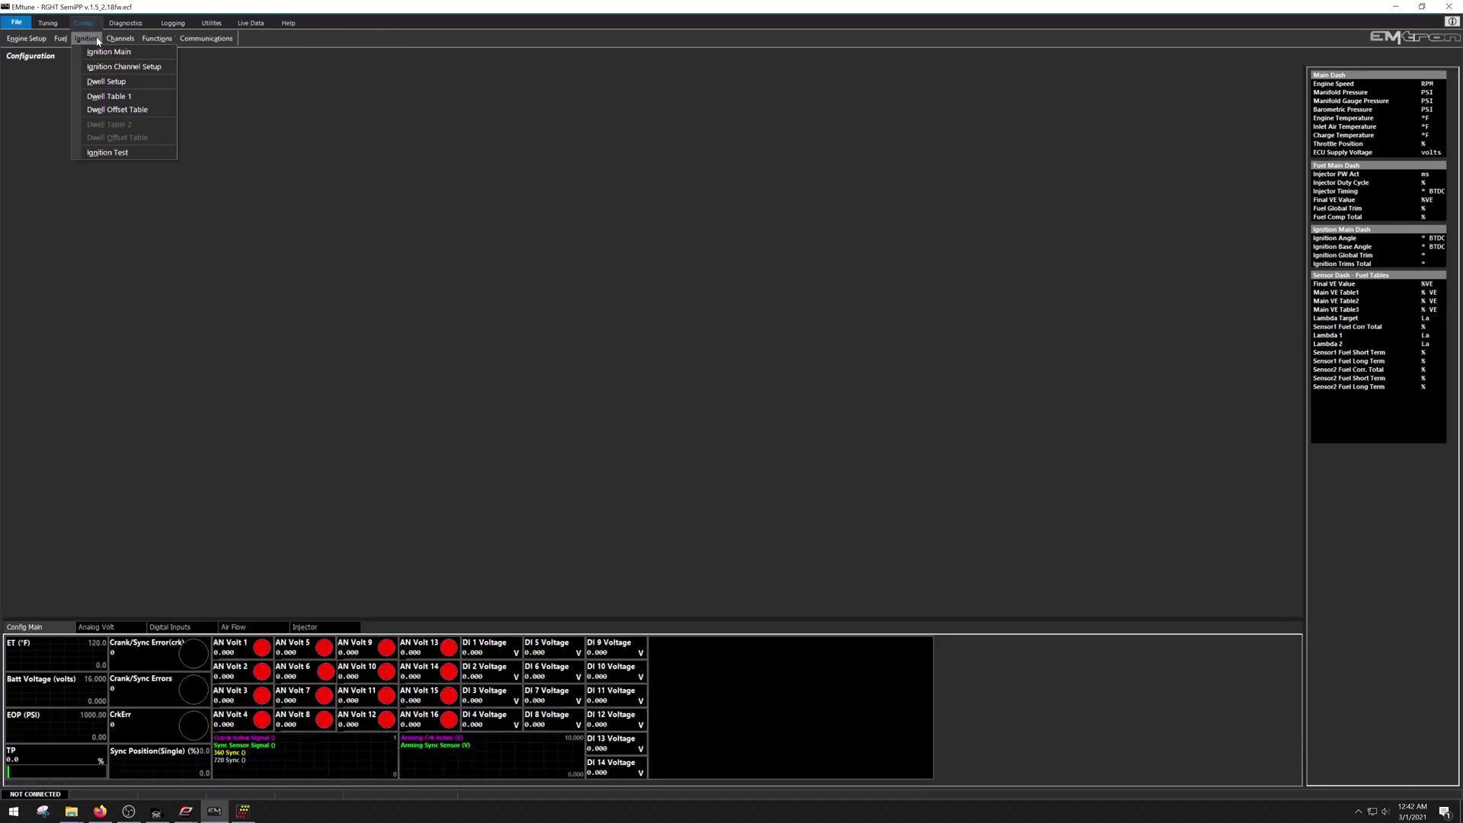
pyautogui.click(118, 51)
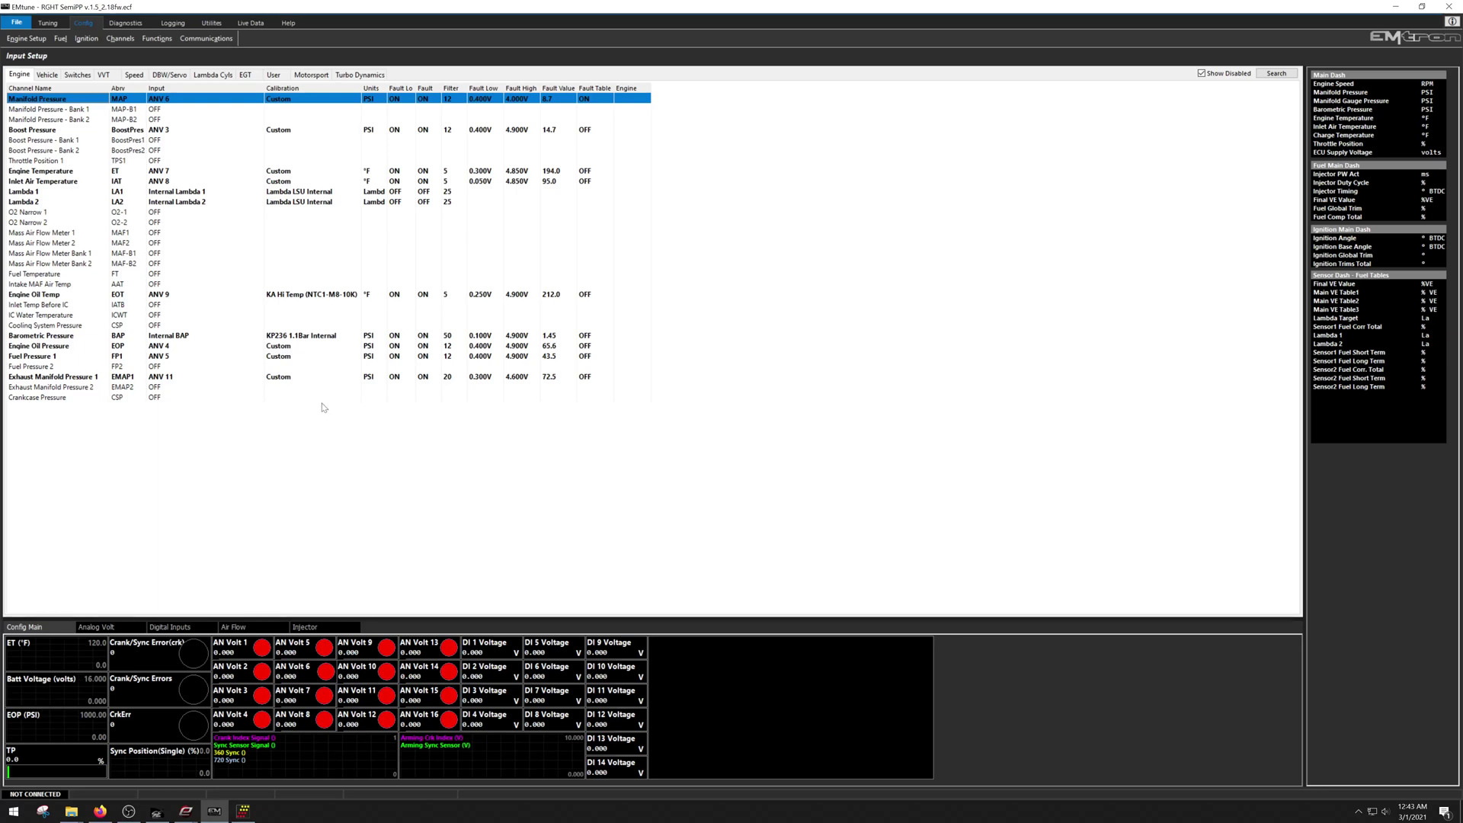
pyautogui.click(43, 76)
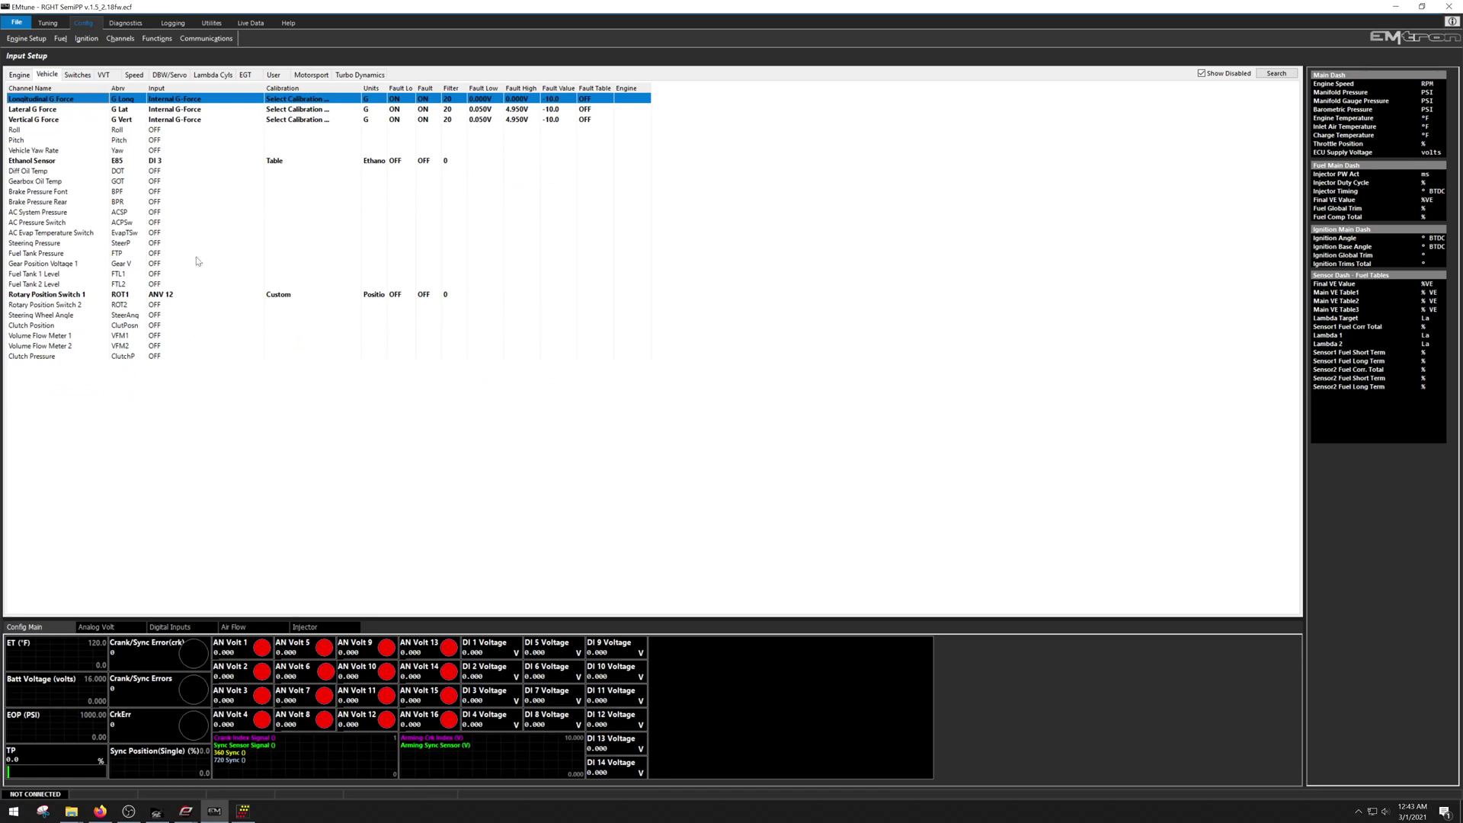
pyautogui.click(78, 74)
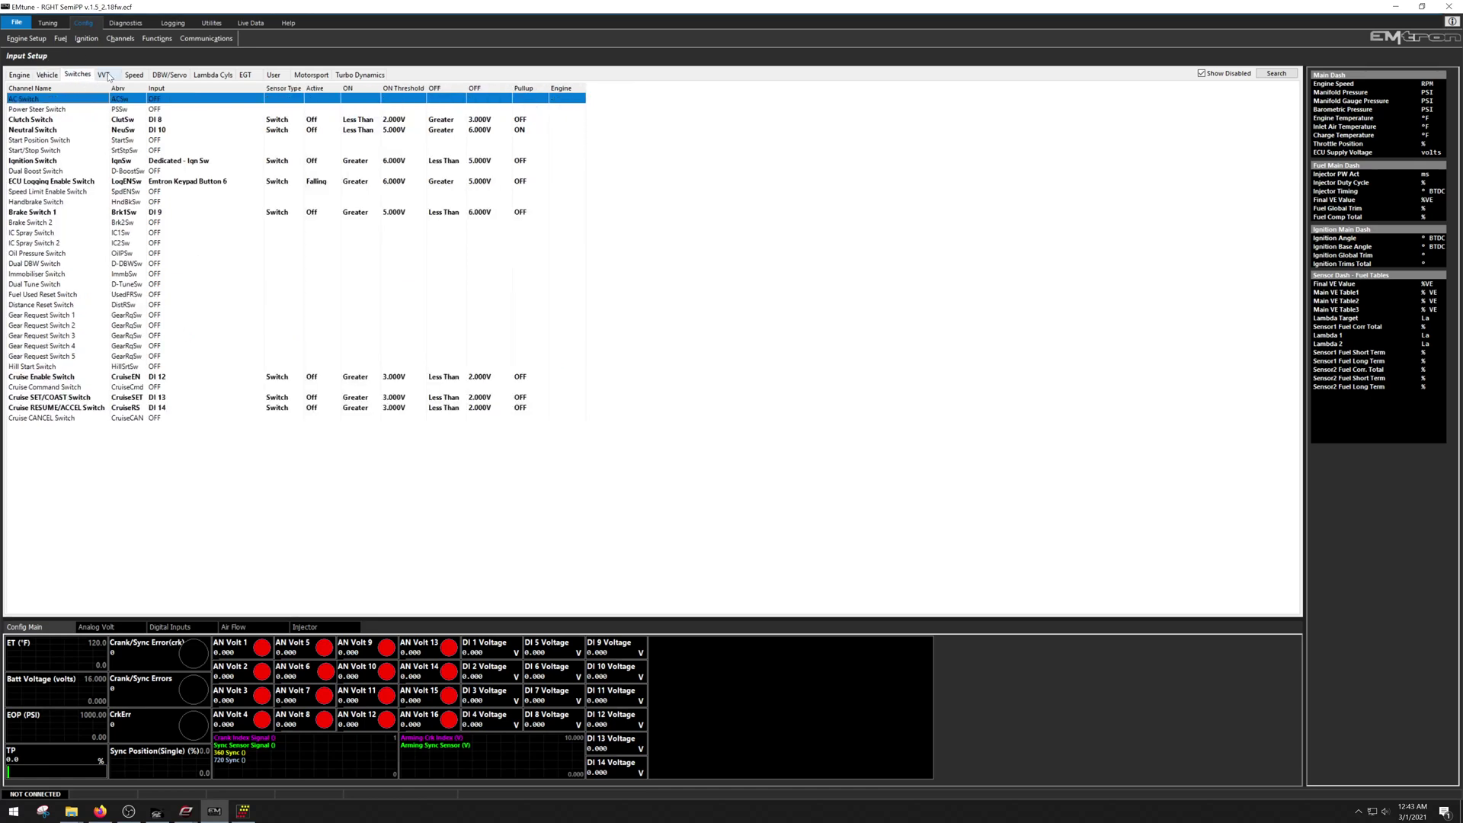
pyautogui.click(106, 75)
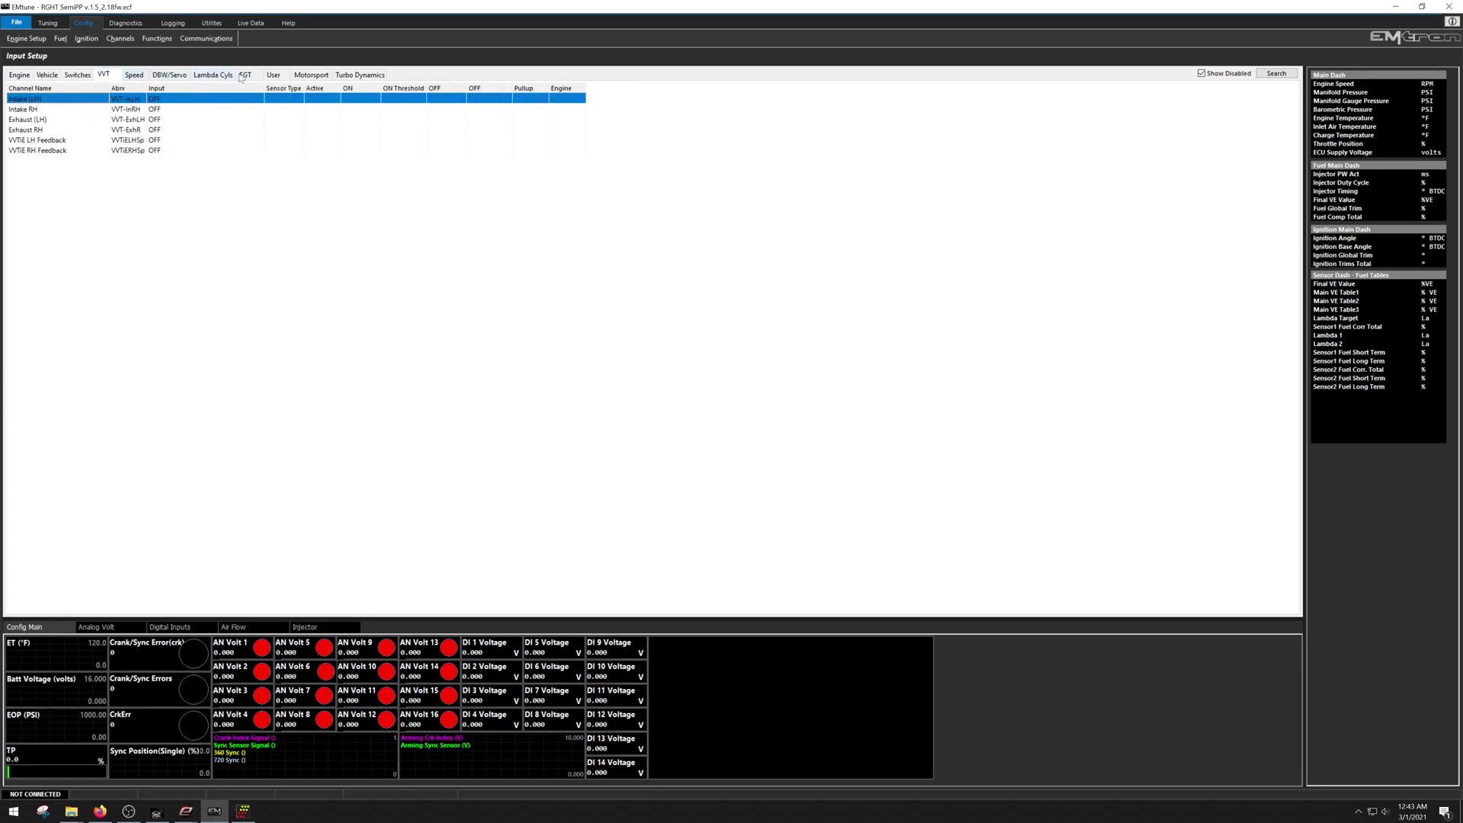
pyautogui.click(313, 76)
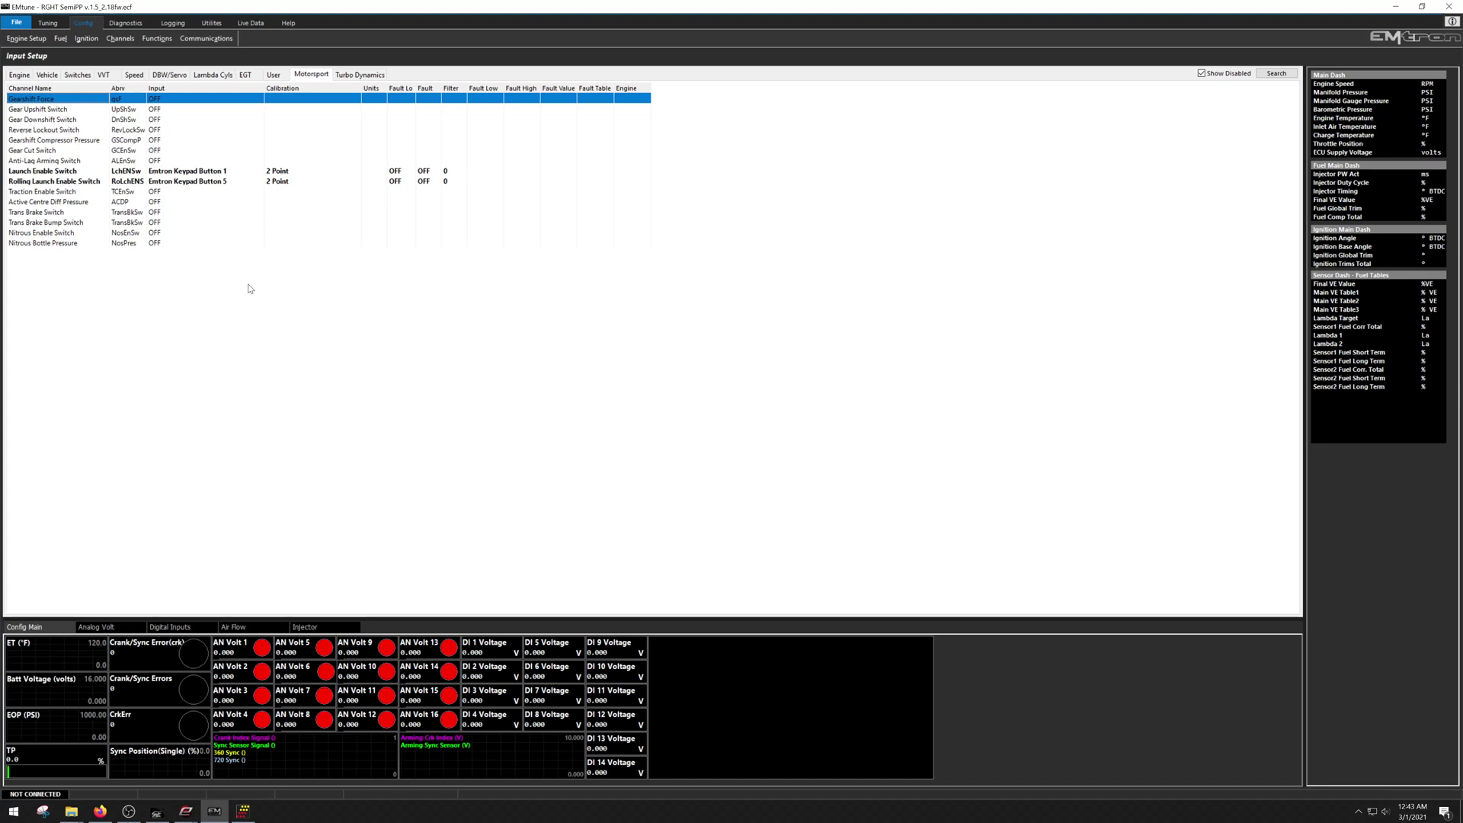
pyautogui.click(350, 74)
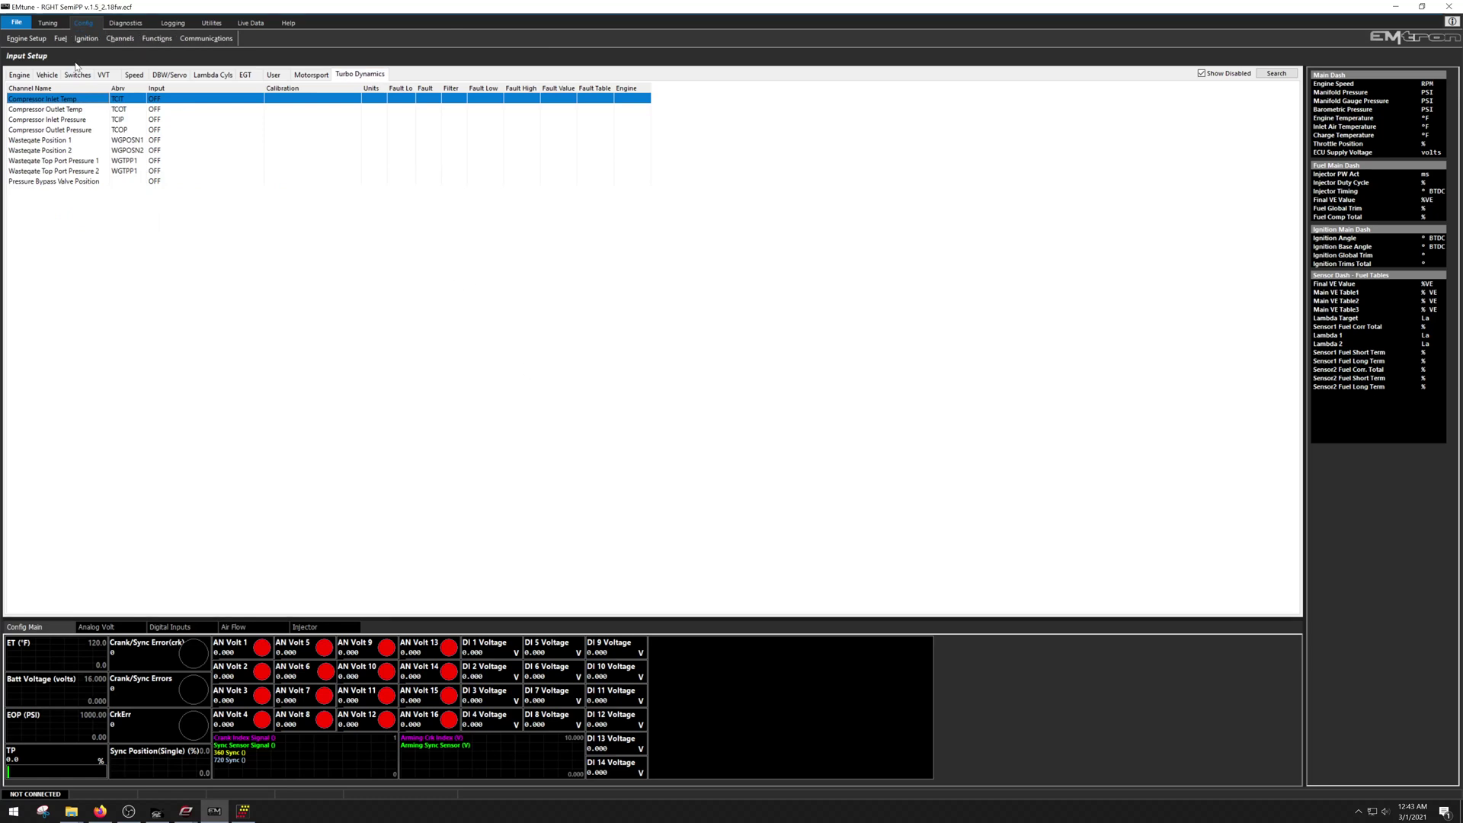
pyautogui.click(19, 74)
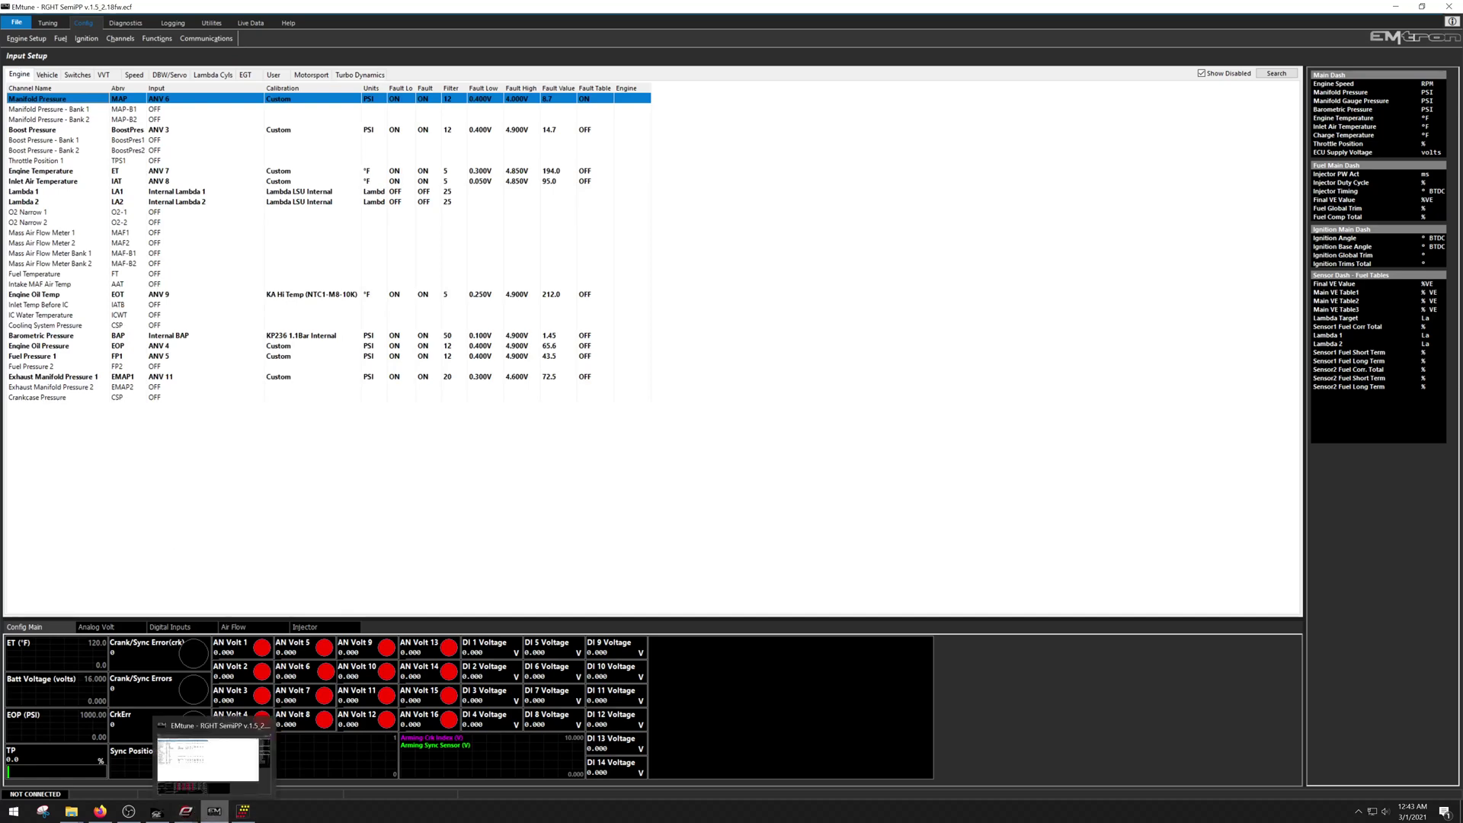
# Minimize EMtune, EMU Black and Eugene, leaving the OBS Studio window on the desktop.
pyautogui.click(215, 815)
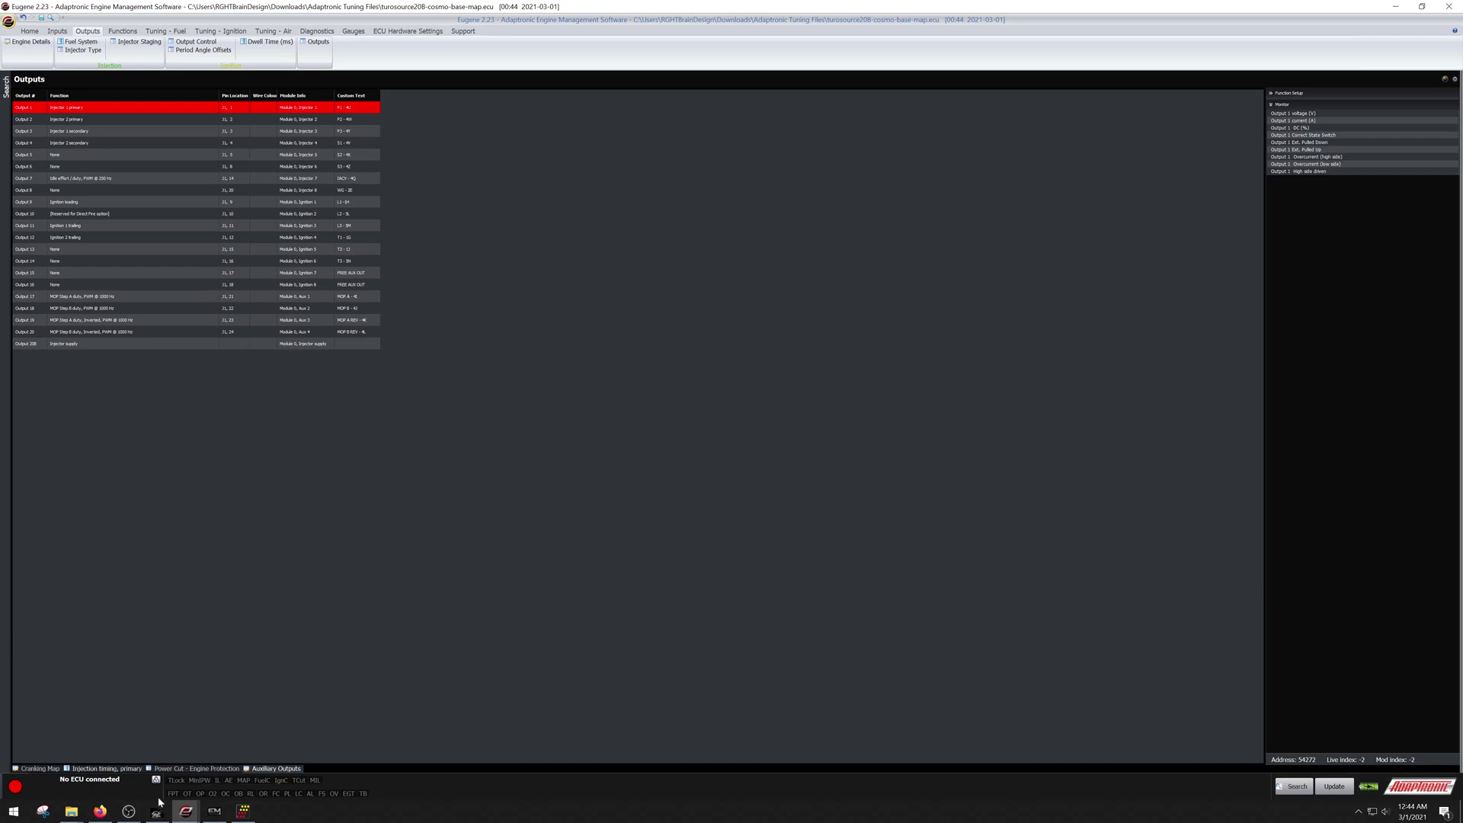
pyautogui.hotkey('alt', 'Tab')
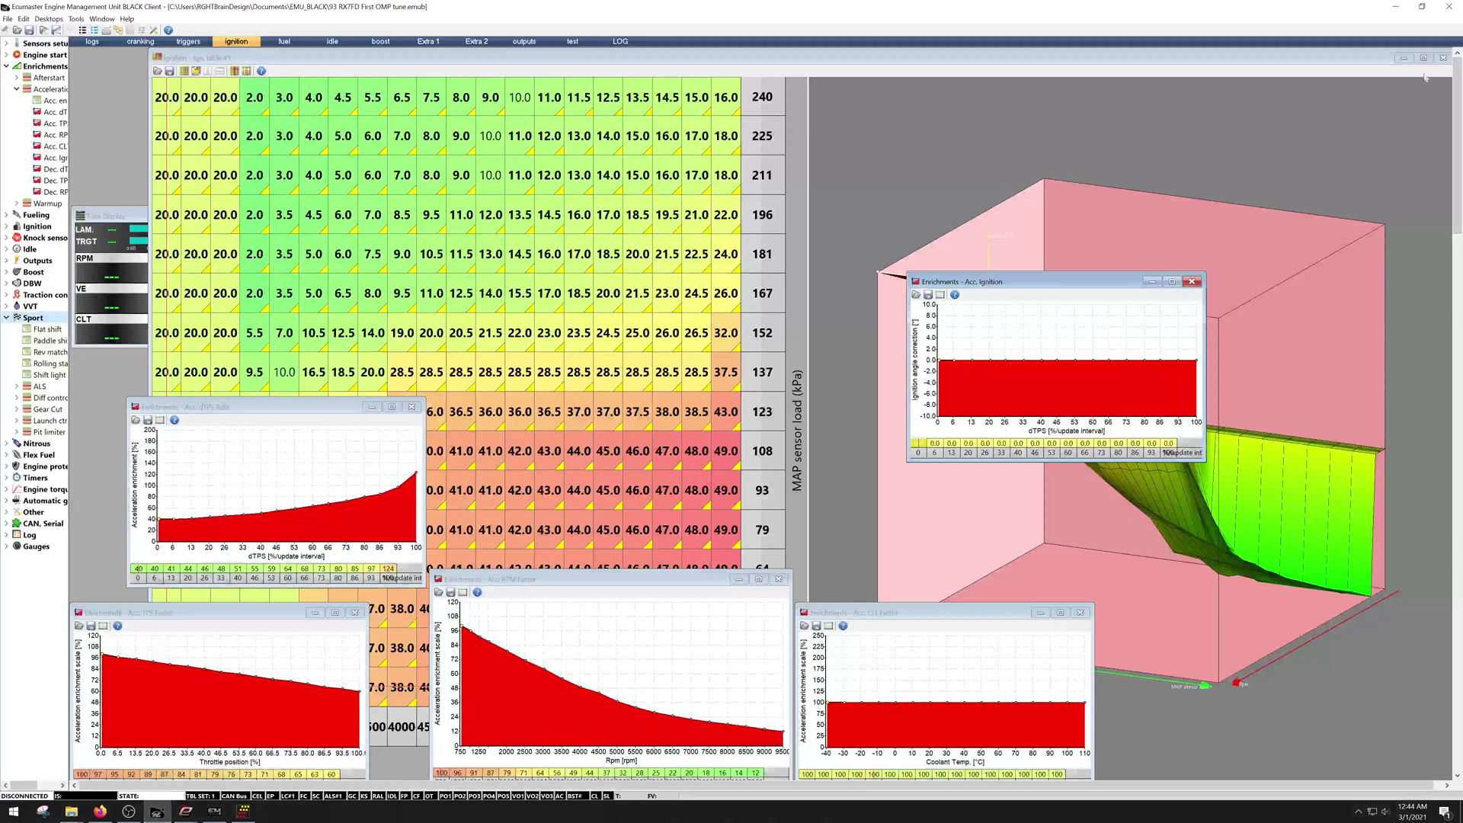
pyautogui.click(1396, 8)
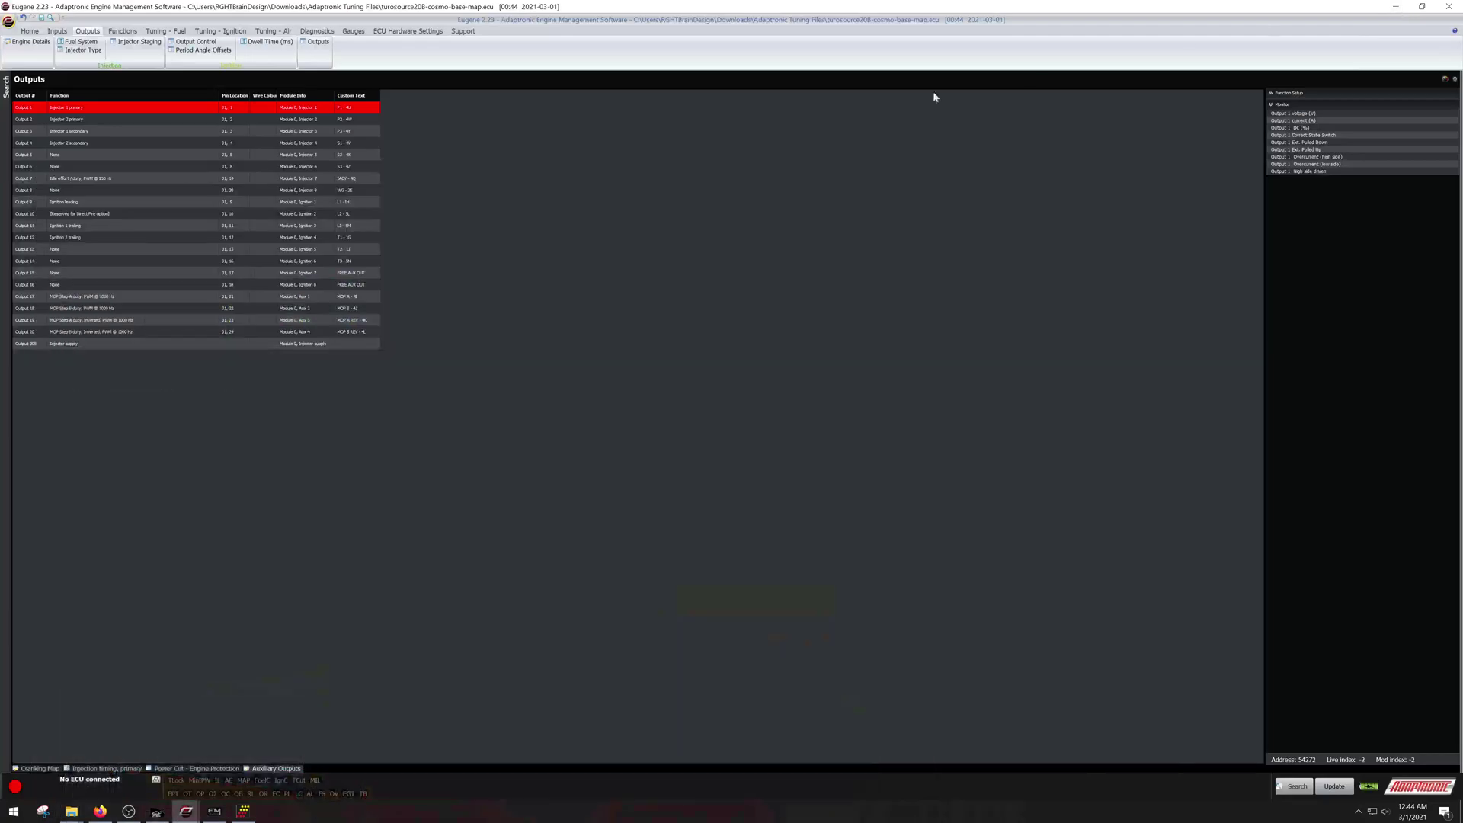
pyautogui.click(1396, 7)
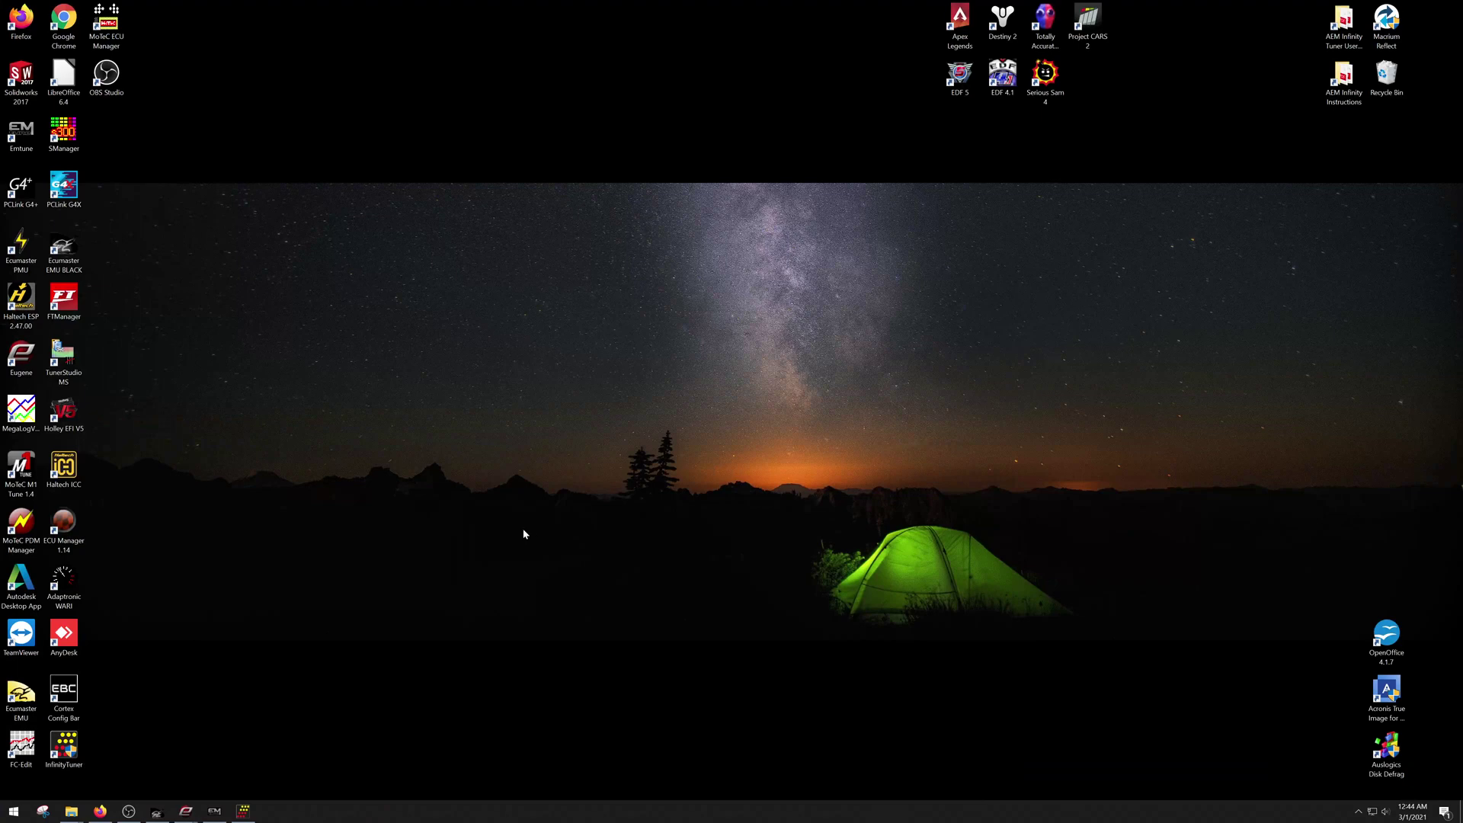
pyautogui.click(128, 810)
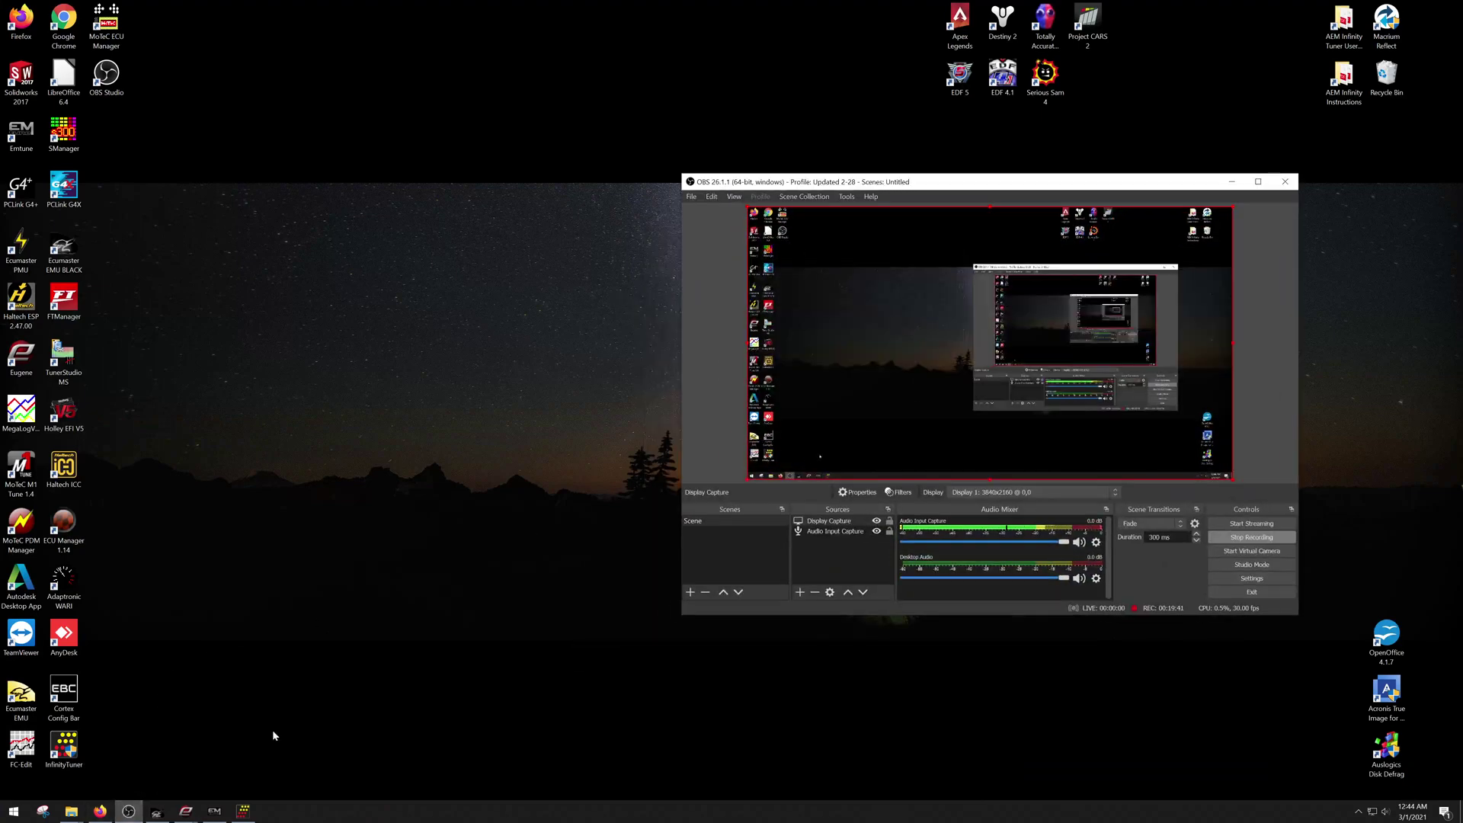